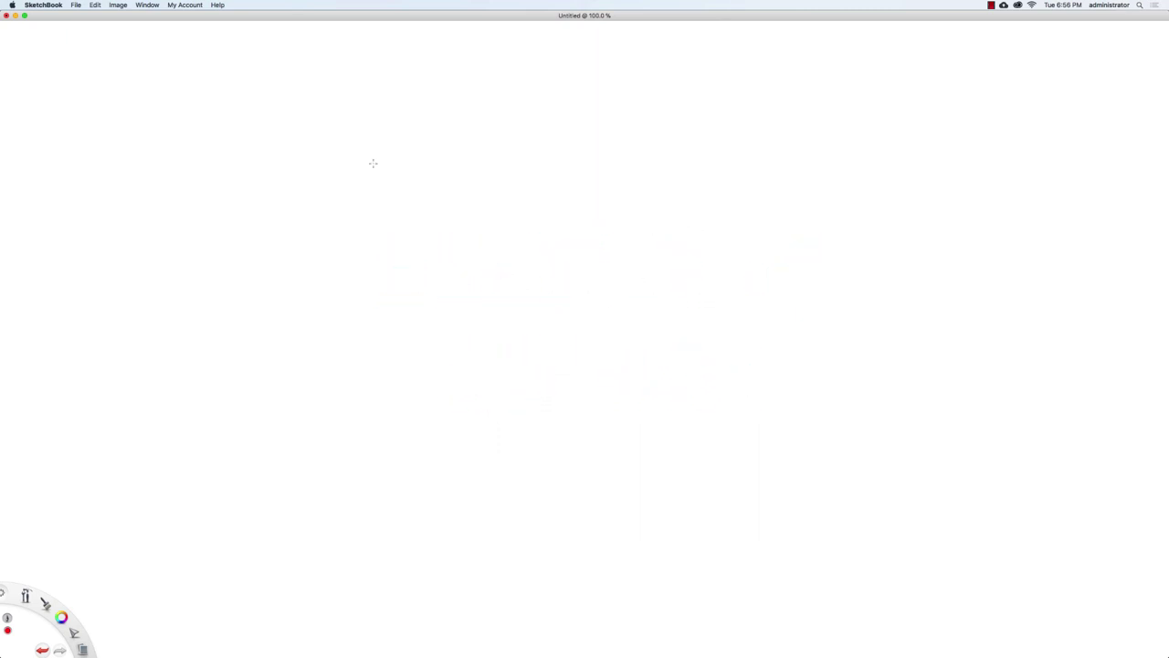
Step: Open Elements of Art.tif from the _Sketchbook Drawings folder in Documents, discarding the changes to the untitled document
{"action": "left_click", "coordinate": [76, 5]}
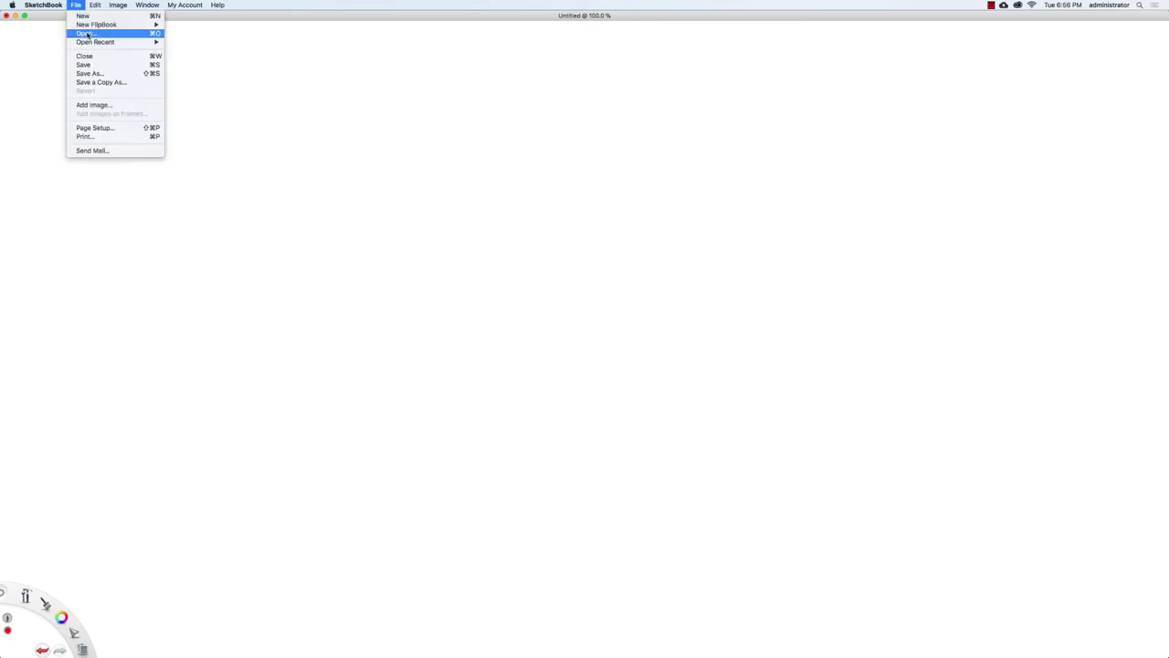
{"action": "left_click", "coordinate": [89, 34]}
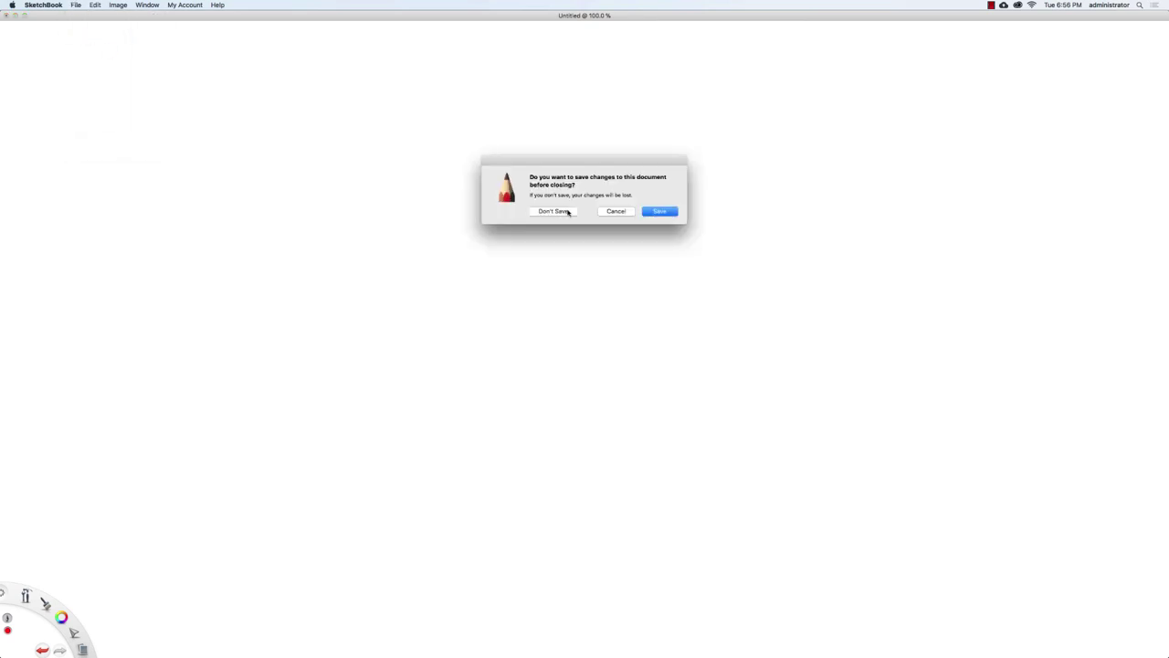
{"action": "left_click", "coordinate": [553, 211]}
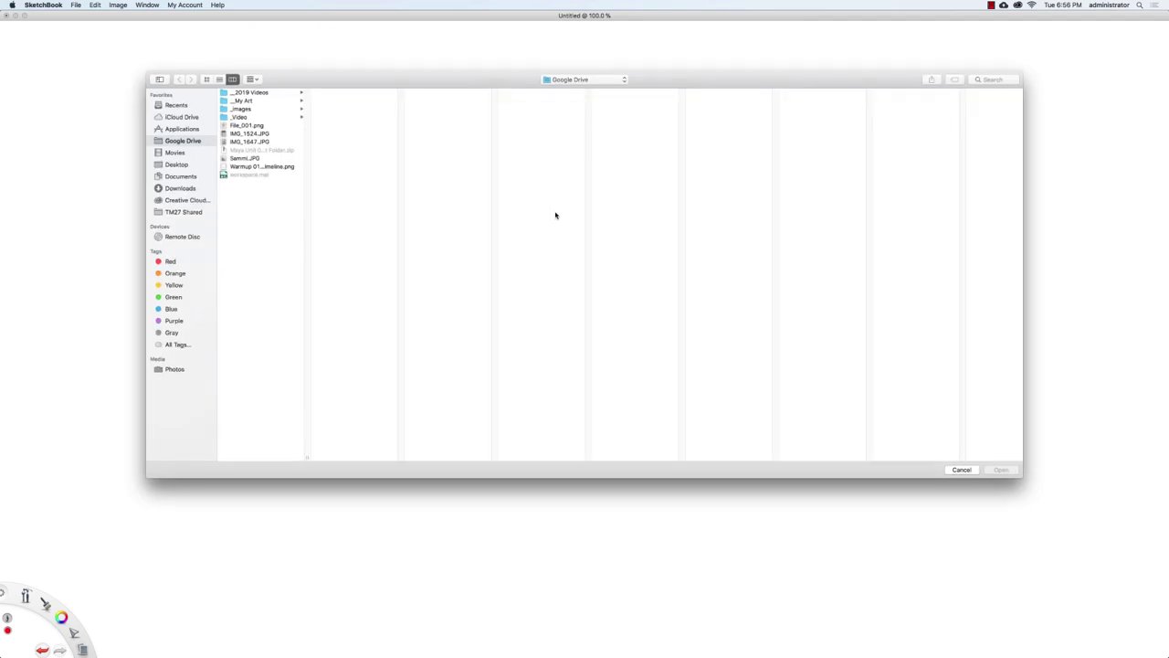
{"action": "left_click", "coordinate": [175, 177]}
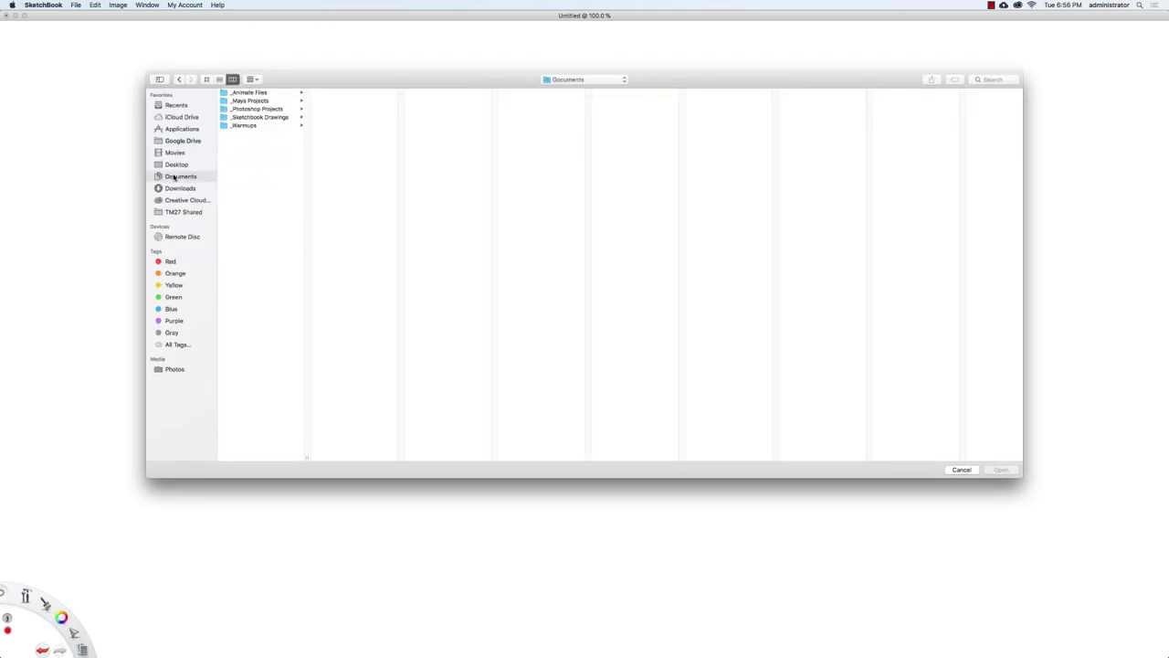
{"action": "left_click", "coordinate": [252, 118]}
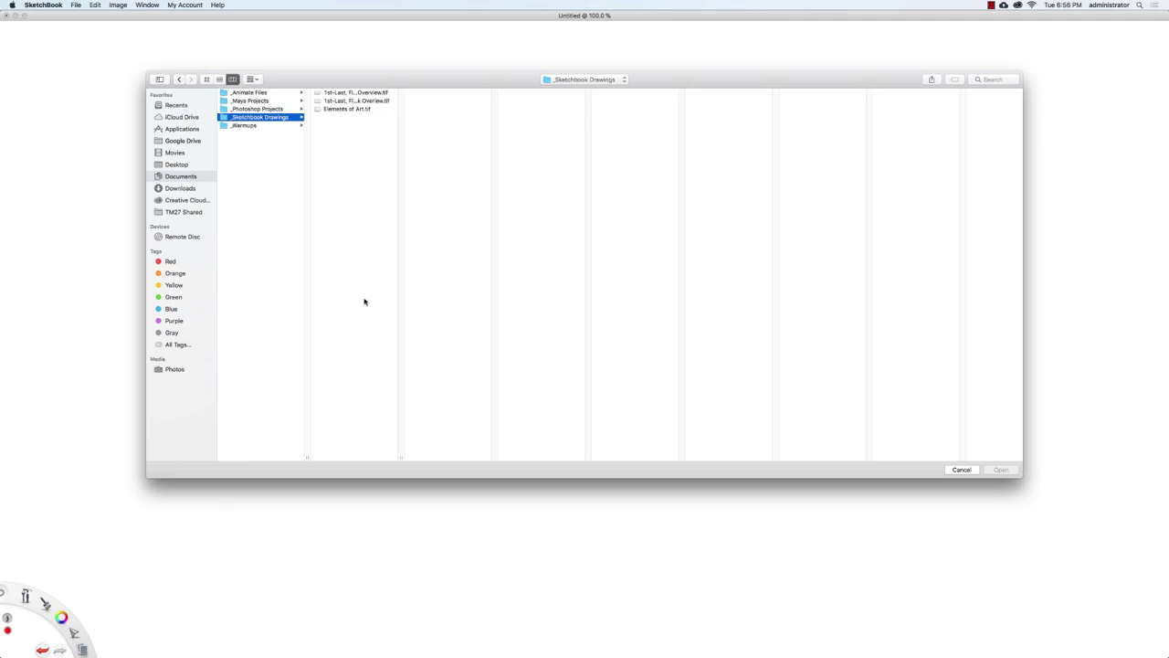
{"action": "left_click", "coordinate": [330, 110]}
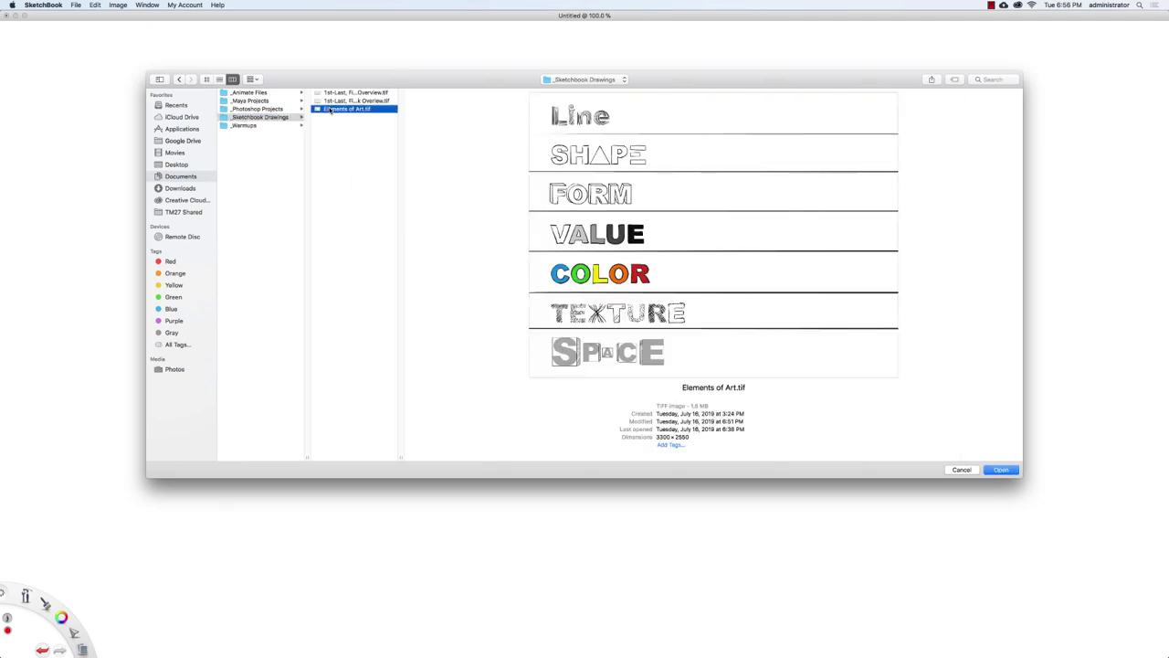
{"action": "left_click", "coordinate": [999, 470]}
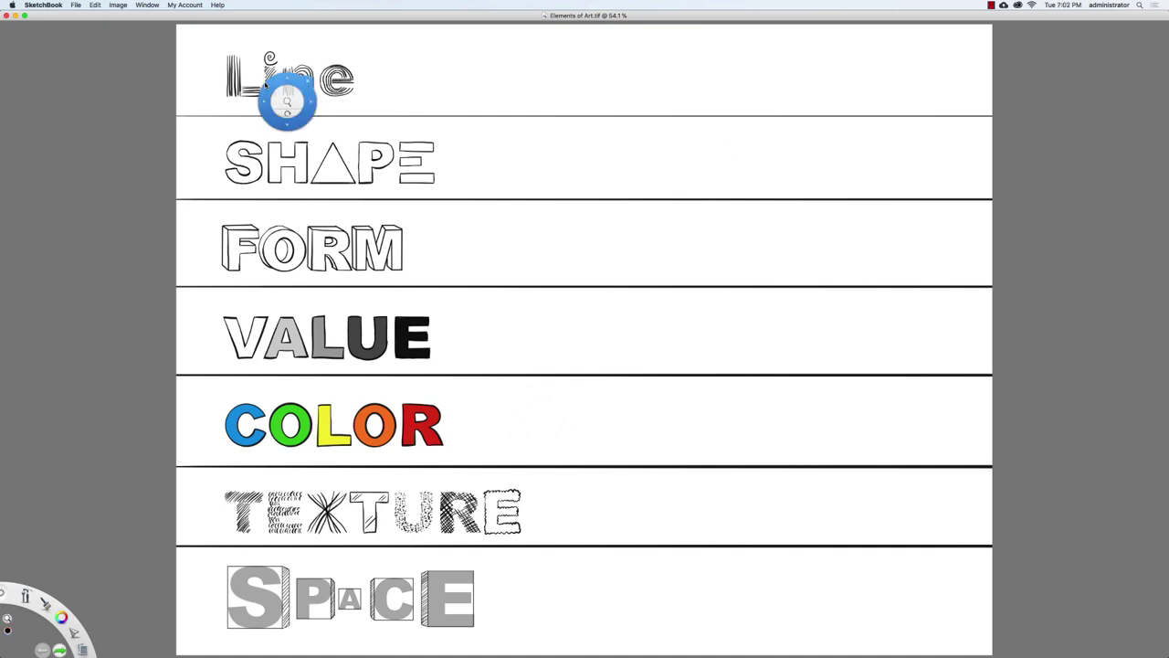
Step: Display the list of layers and toggle the Outline layer's visibility off and back on
{"action": "scroll", "coordinate": [285, 99], "scroll_direction": "up", "scroll_amount": 5}
{"action": "scroll", "coordinate": [359, 80], "scroll_direction": "up", "scroll_amount": 5}
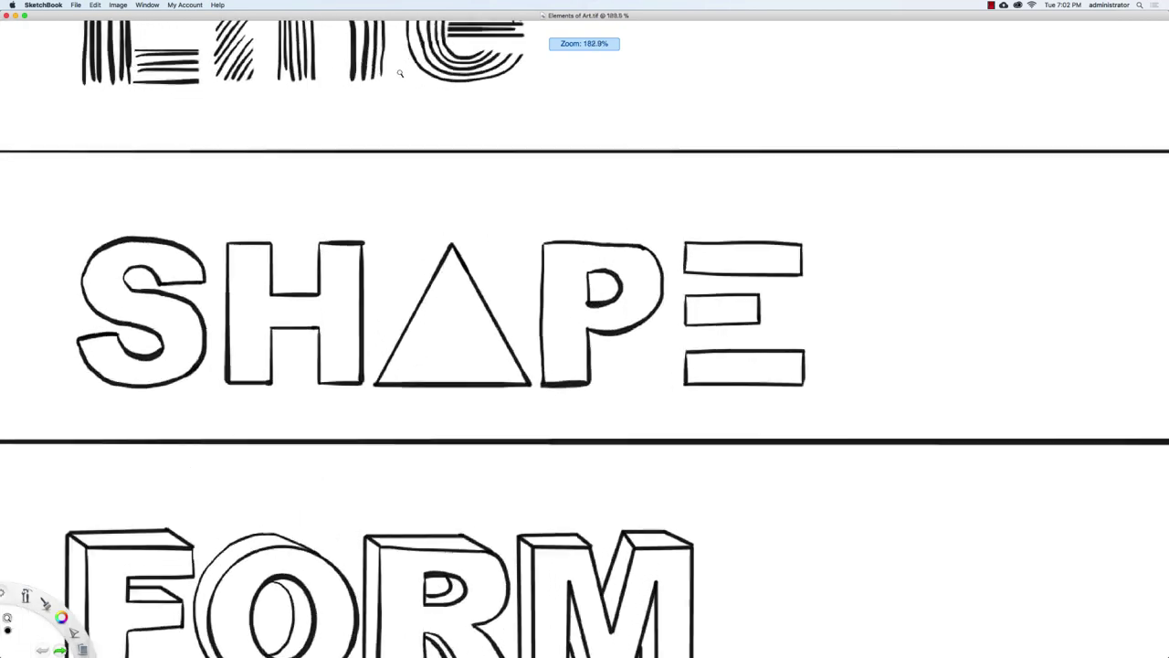
{"action": "scroll", "coordinate": [585, 295], "scroll_direction": "up", "scroll_amount": 4}
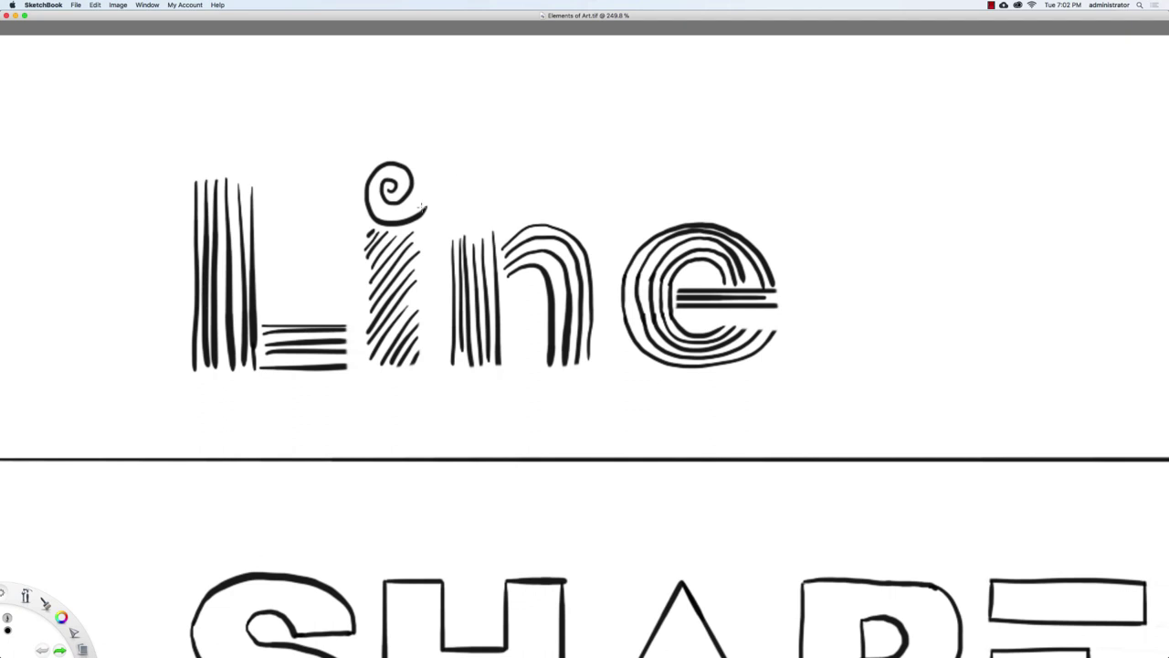
{"action": "left_click_drag", "start_coordinate": [409, 188], "coordinate": [429, 210]}
{"action": "key", "text": "super+z"}
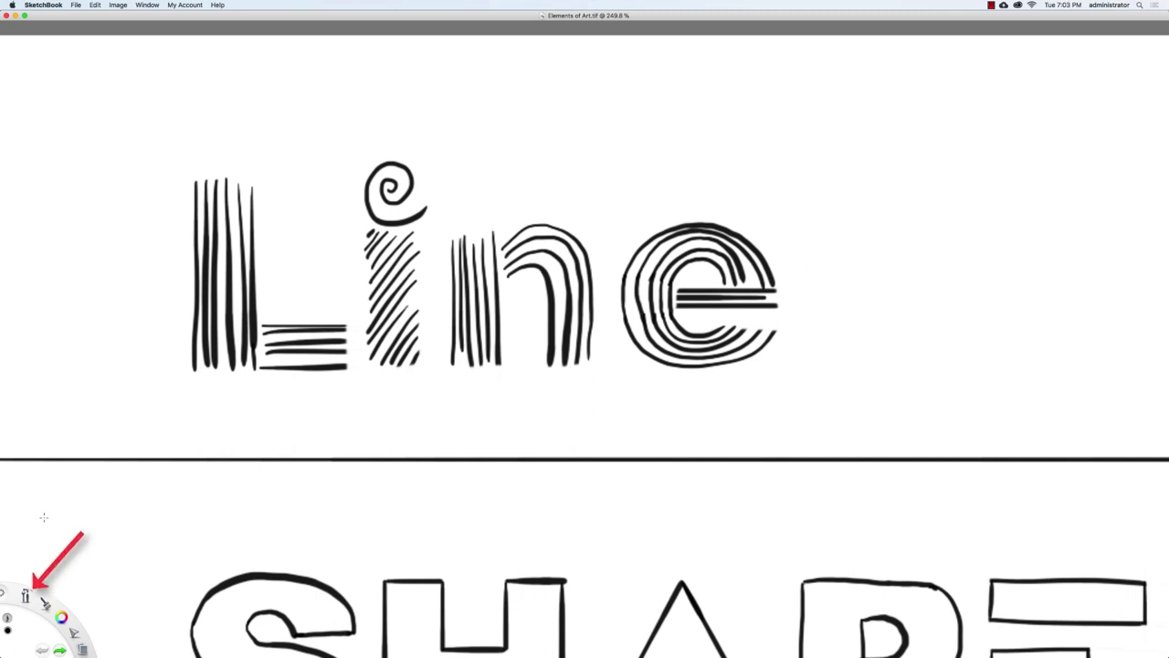
{"action": "left_click", "coordinate": [26, 595]}
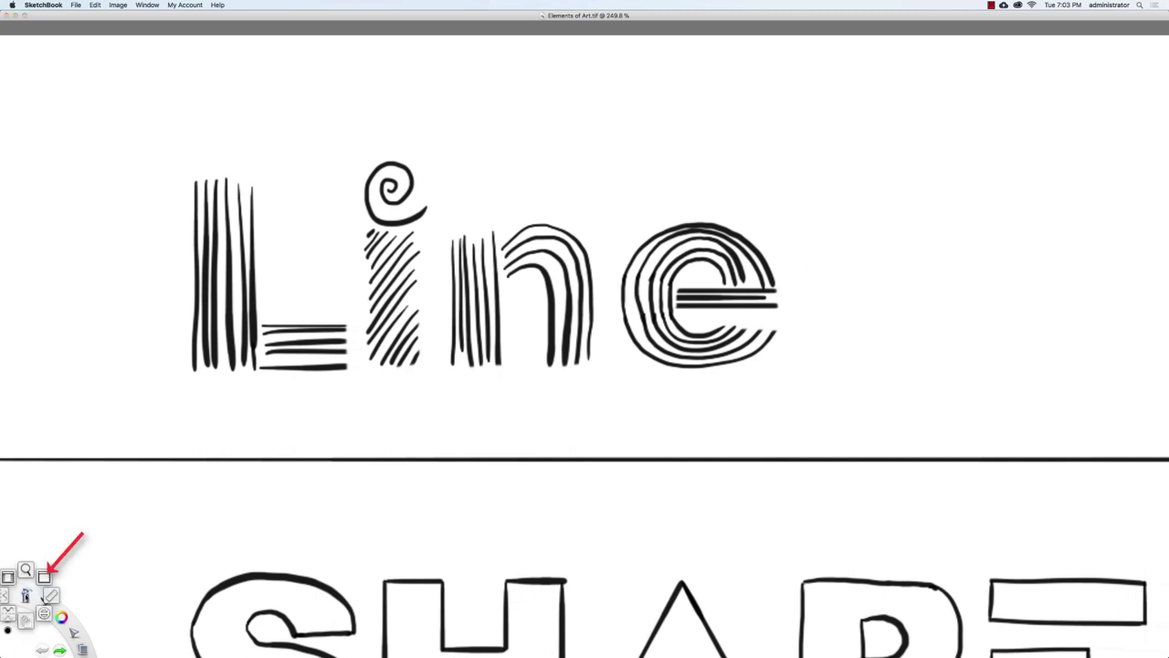
{"action": "left_click", "coordinate": [26, 621]}
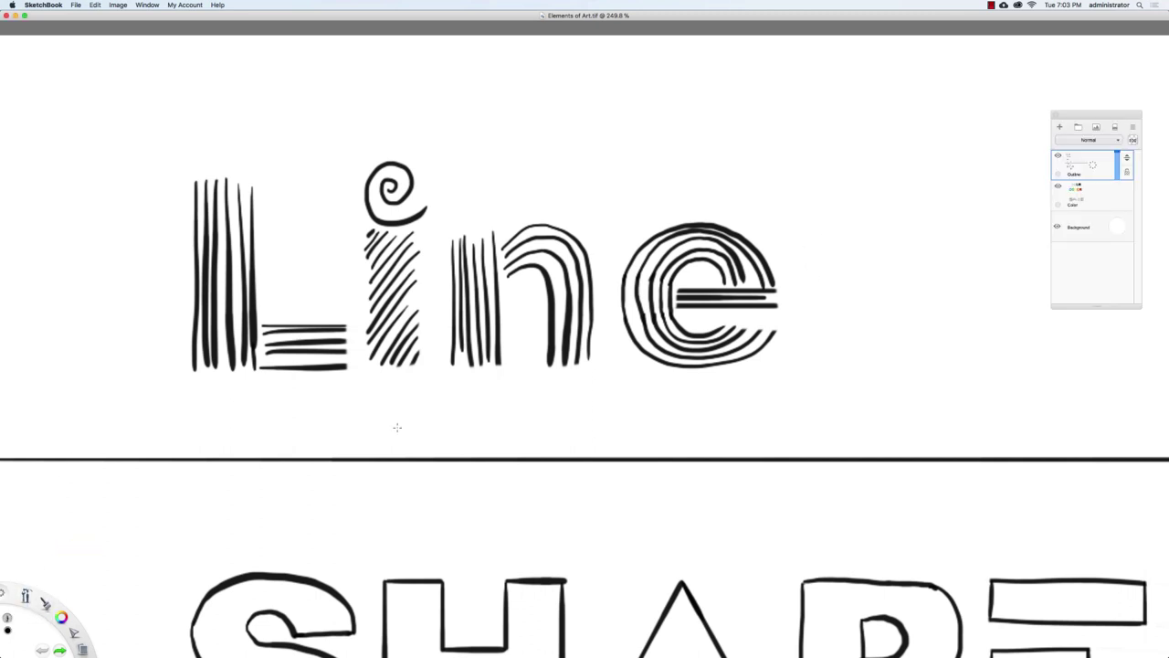
{"action": "left_click", "coordinate": [1059, 158]}
{"action": "left_click", "coordinate": [1060, 158]}
Step: Add a new layer above the Outline layer and name it "Line Practice"
{"action": "left_click", "coordinate": [1093, 166]}
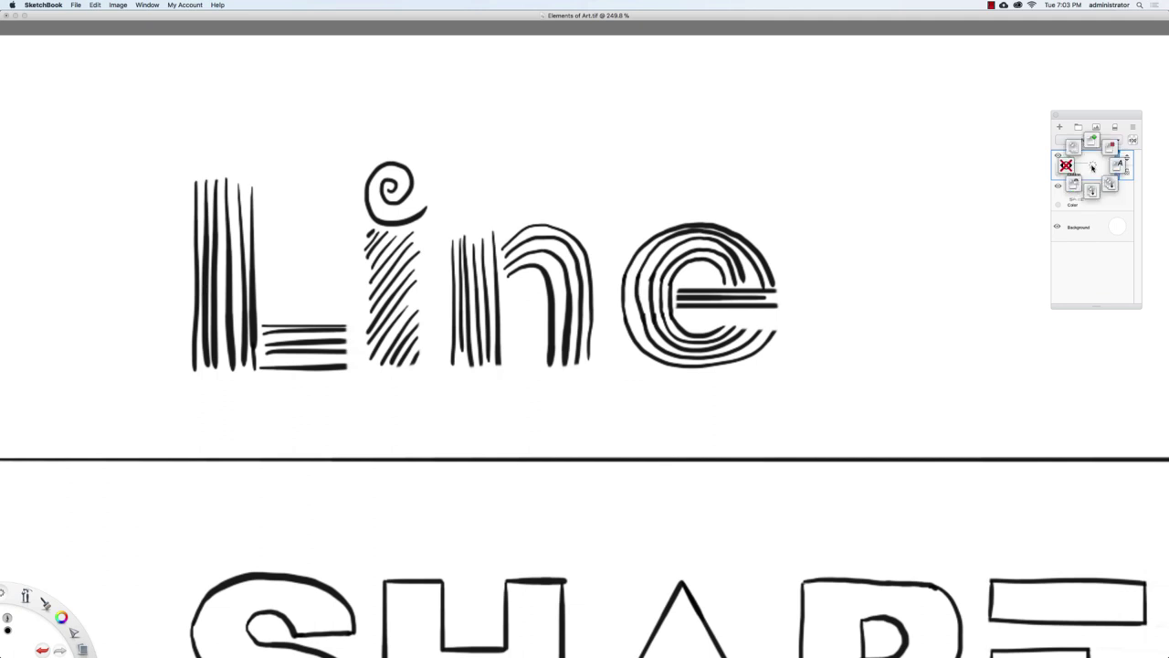
{"action": "left_click", "coordinate": [1092, 141]}
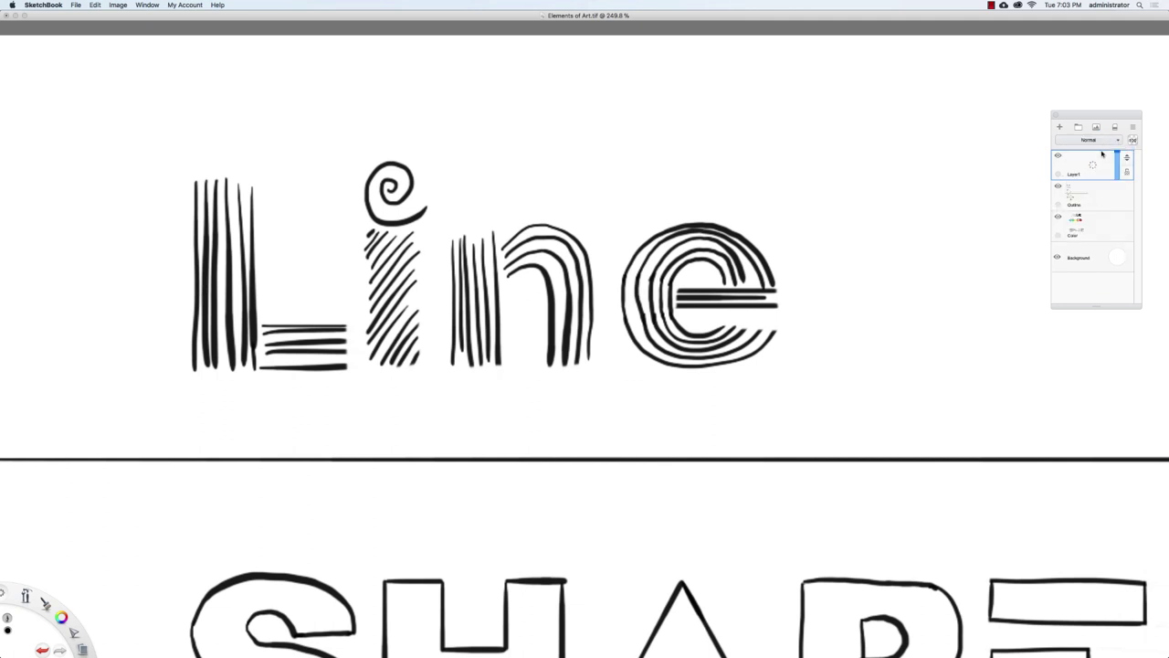
{"action": "left_click", "coordinate": [1093, 166]}
{"action": "left_click", "coordinate": [1118, 162]}
{"action": "type", "text": "Li"}
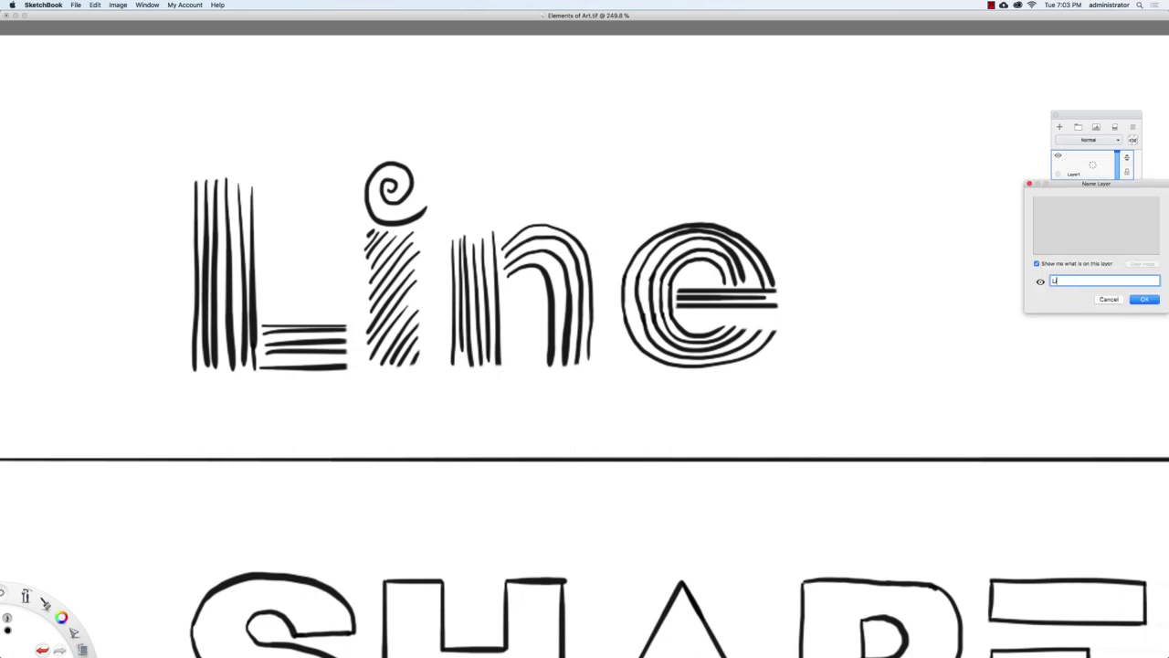
{"action": "type", "text": "ne Practice"}
{"action": "key", "text": "Return"}
Step: Lock the Outline and Color layers, and make the Line Practice layer active
{"action": "left_click", "coordinate": [1093, 195]}
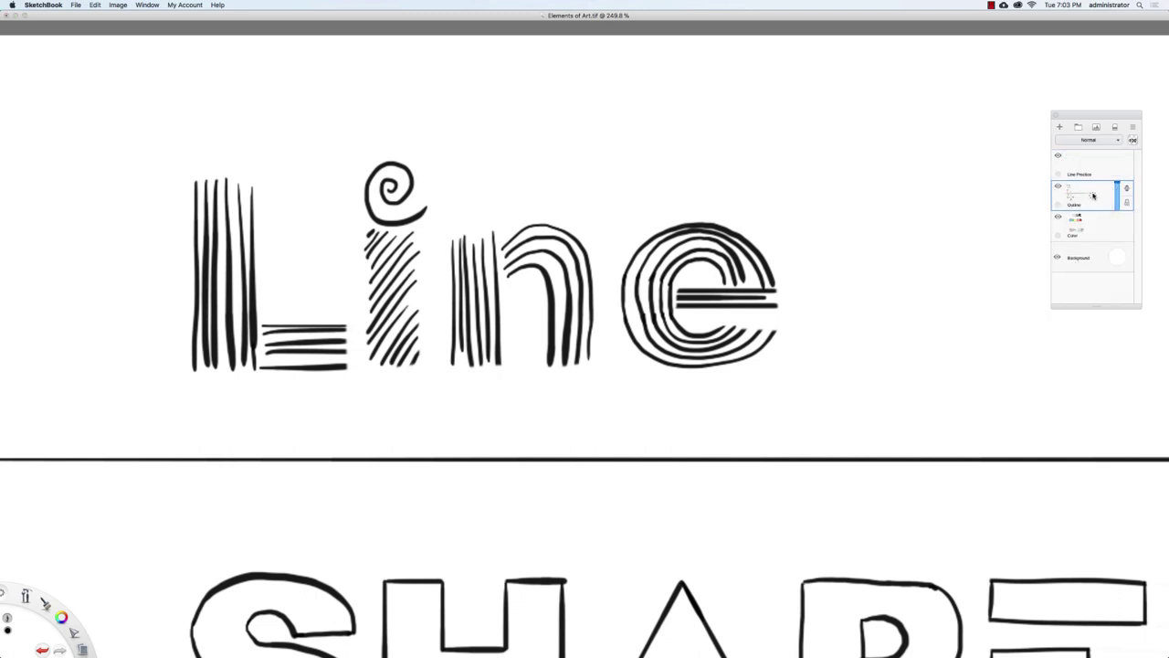
{"action": "mouse_move", "coordinate": [1093, 196]}
{"action": "left_mouse_down"}
{"action": "mouse_move", "coordinate": [1074, 214]}
{"action": "mouse_move", "coordinate": [1092, 228]}
{"action": "mouse_move", "coordinate": [1075, 246]}
{"action": "left_mouse_up"}
{"action": "left_click", "coordinate": [1092, 225]}
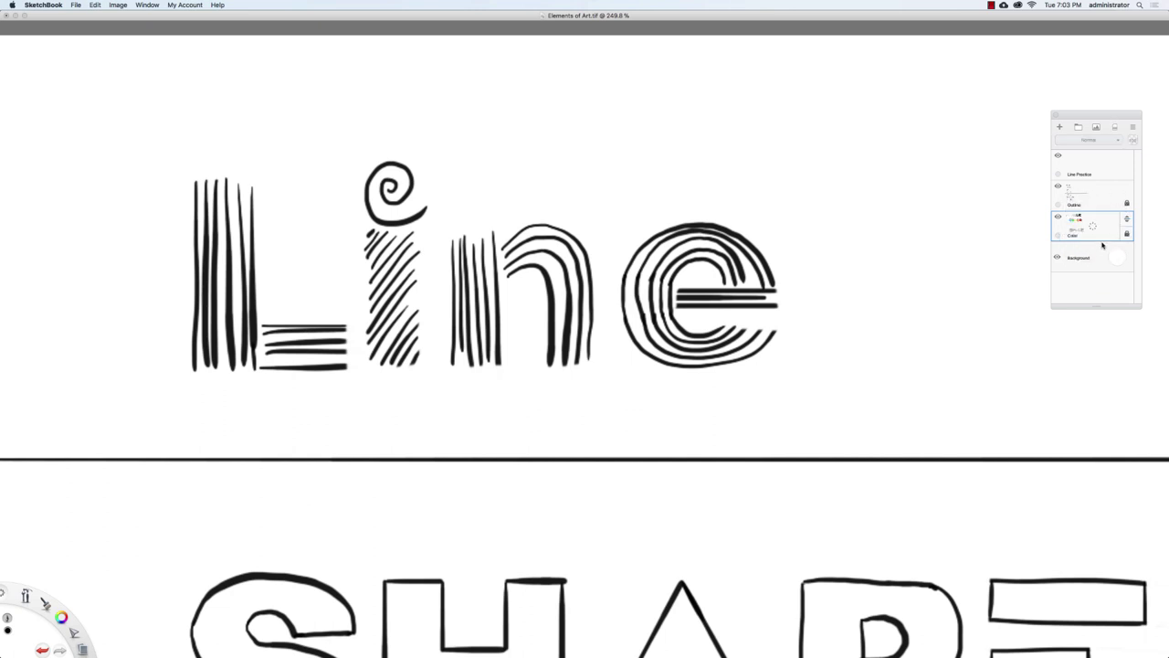
{"action": "left_click", "coordinate": [1099, 168]}
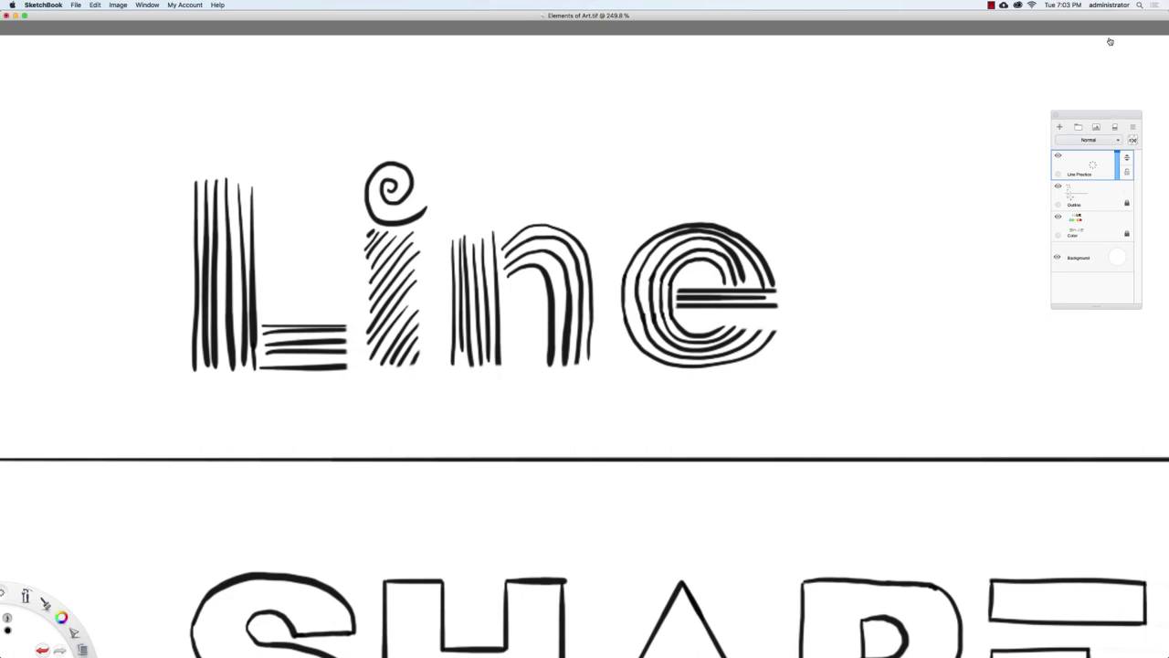
Step: Draw two perfectly straight horizontal lines beside the "Line" lettering, a long one with a shorter one below it
{"action": "key", "text": "space"}
{"action": "left_click_drag", "start_coordinate": [837, 337], "coordinate": [413, 317]}
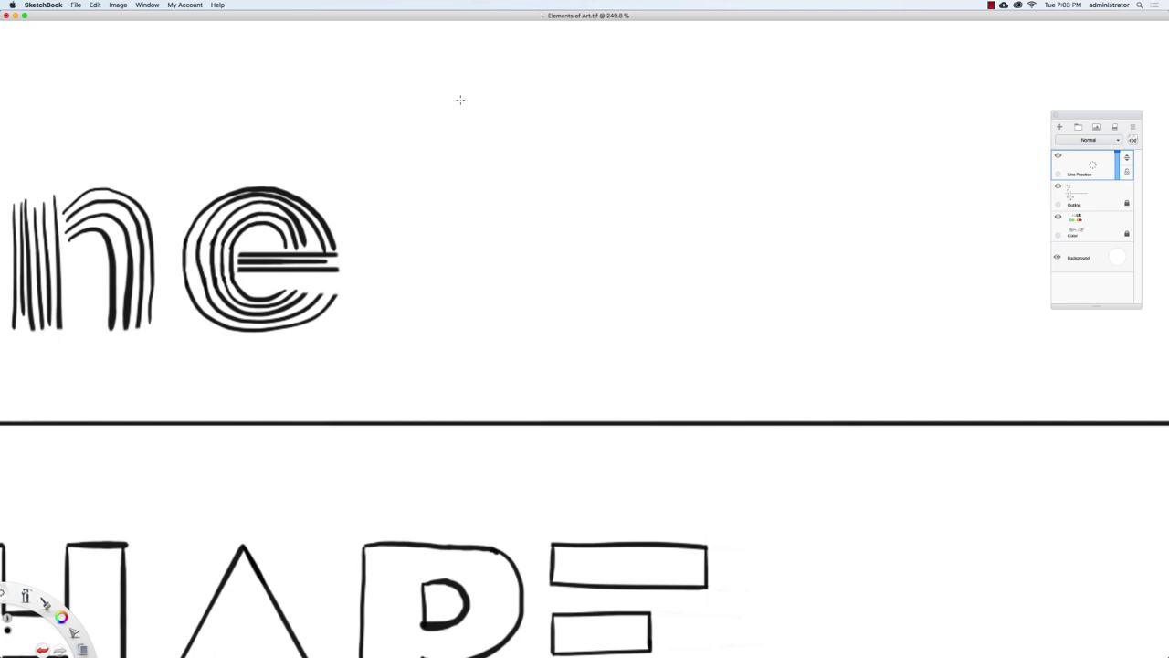
{"action": "key", "text": "shift"}
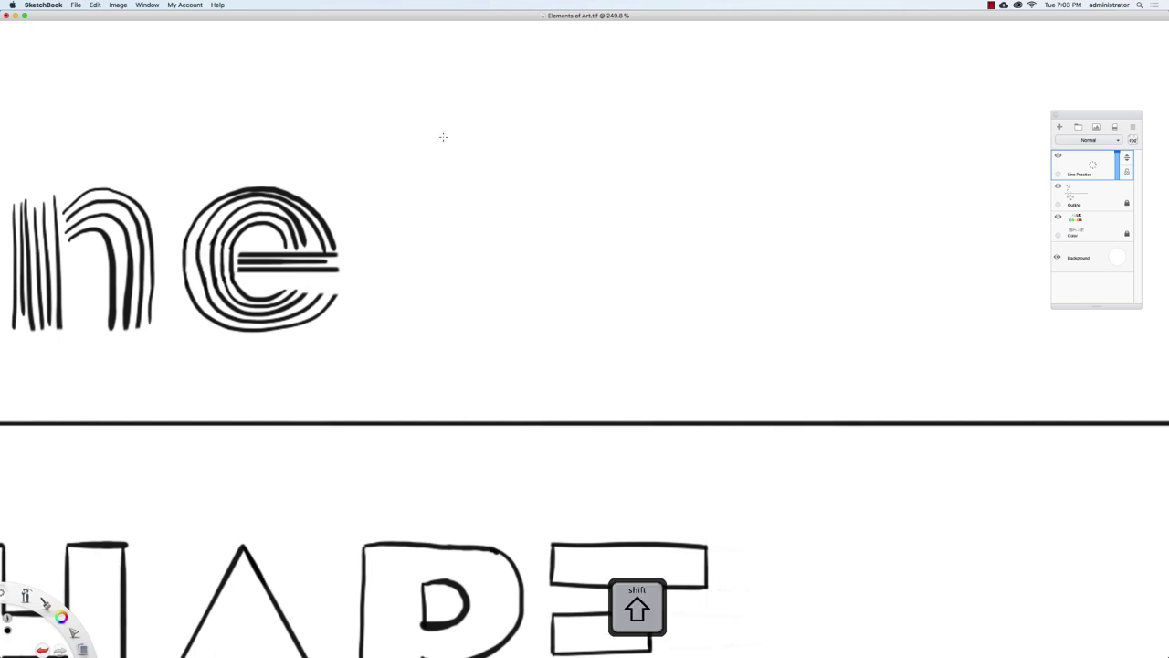
{"action": "mouse_move", "coordinate": [387, 123]}
{"action": "left_mouse_down"}
{"action": "mouse_move", "coordinate": [764, 143]}
{"action": "mouse_move", "coordinate": [791, 177]}
{"action": "left_mouse_up"}
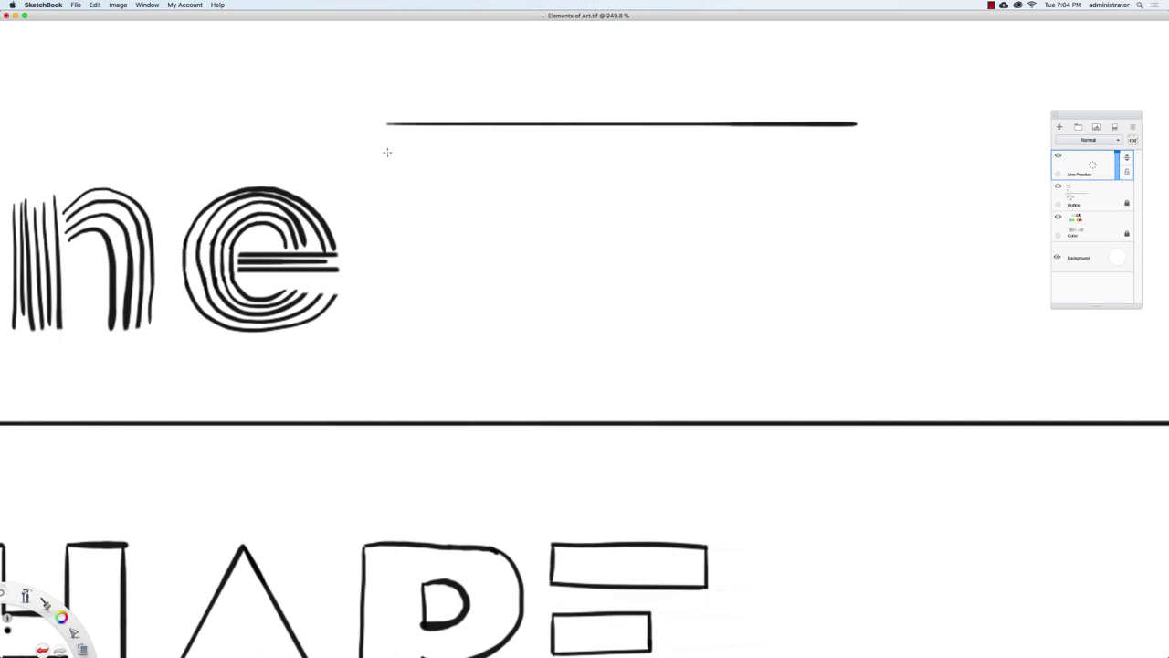
{"action": "key", "text": "shift"}
{"action": "left_click_drag", "start_coordinate": [385, 152], "coordinate": [601, 190]}
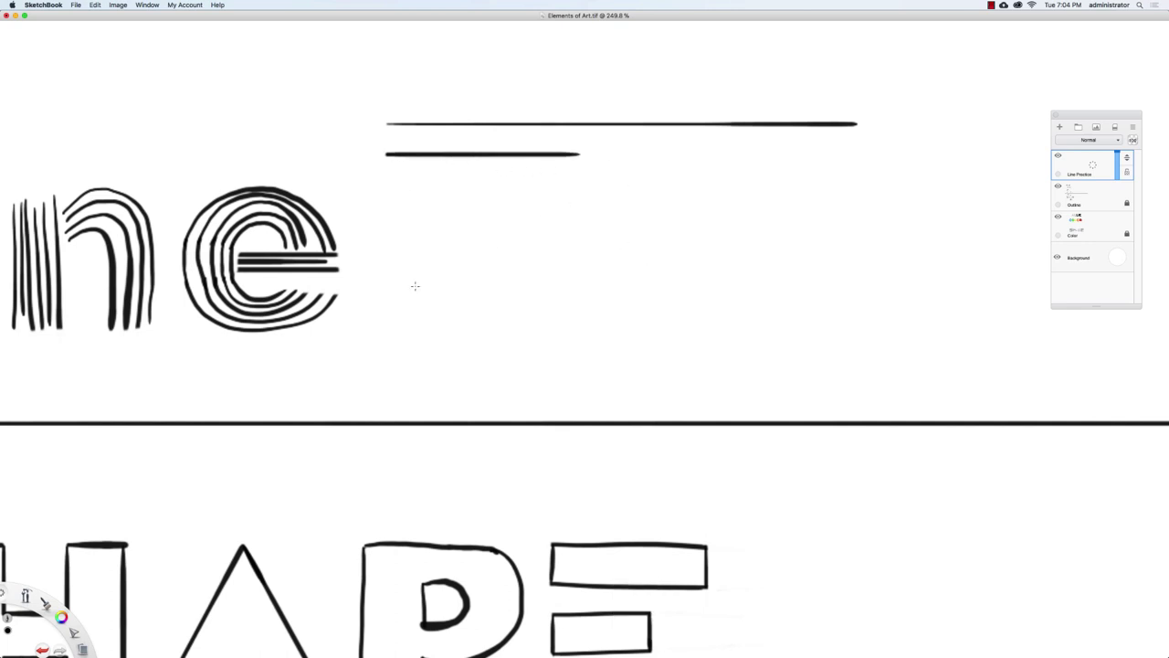
{"action": "left_click_drag", "start_coordinate": [389, 320], "coordinate": [650, 170]}
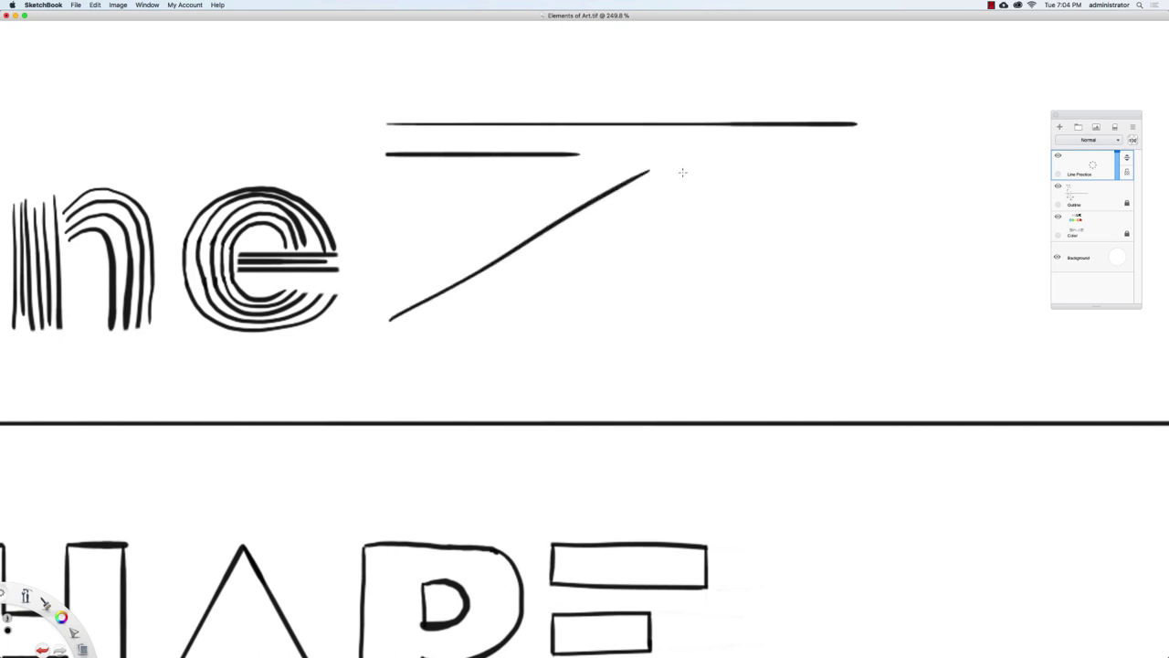
{"action": "key", "text": "super+z"}
{"action": "left_click_drag", "start_coordinate": [395, 315], "coordinate": [623, 170]}
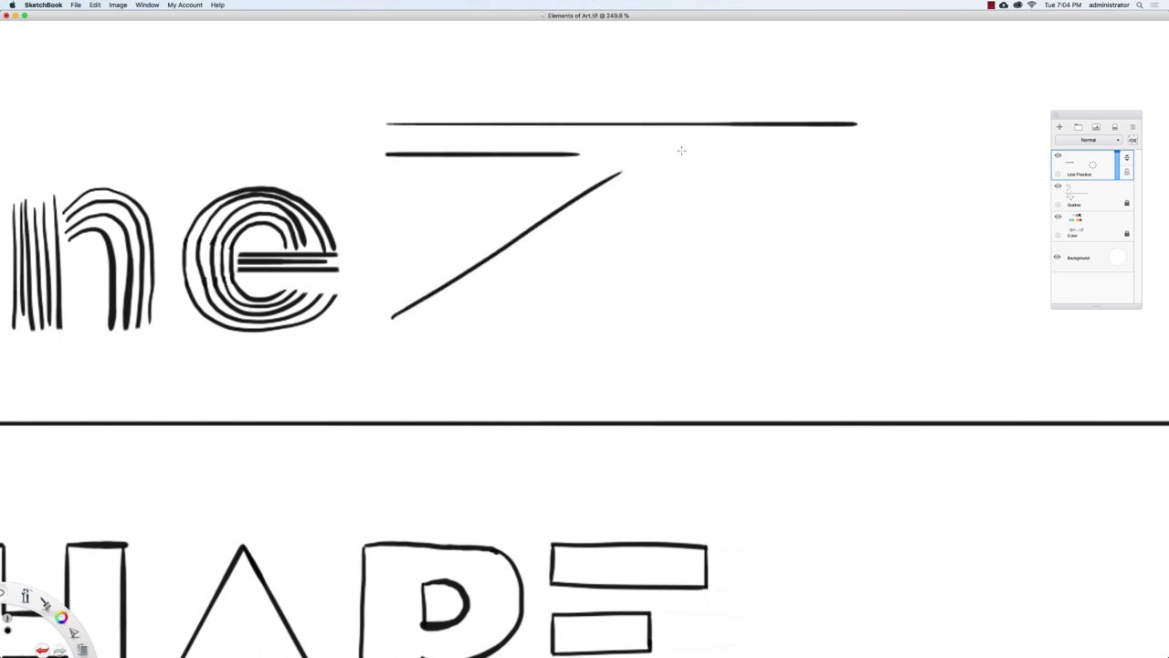
{"action": "key", "text": "super+z"}
Step: Draw a freehand diagonal line below the short line, and a horizontal base line with a vertical line rising from it
{"action": "left_click_drag", "start_coordinate": [384, 318], "coordinate": [616, 165]}
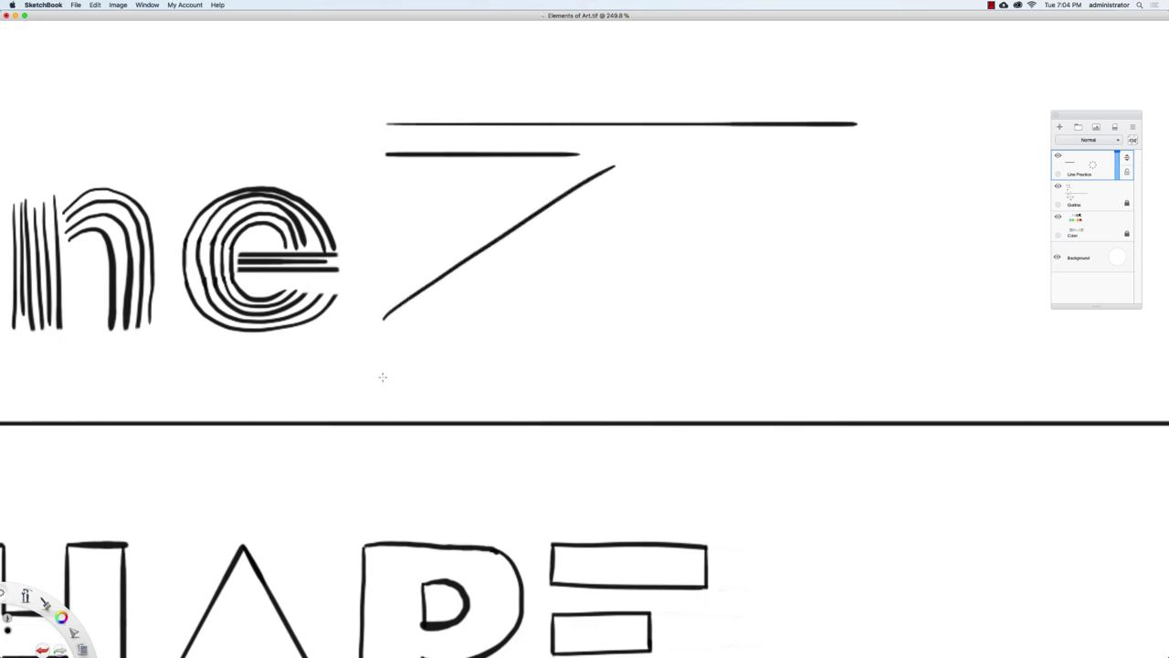
{"action": "left_click_drag", "start_coordinate": [380, 375], "coordinate": [724, 376]}
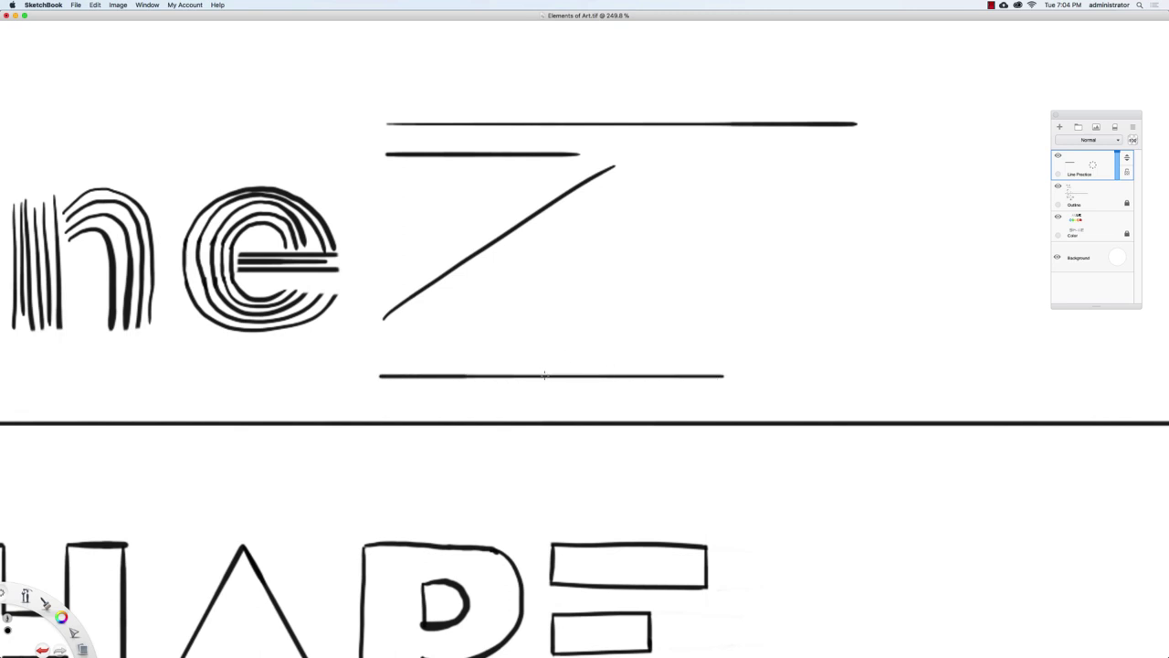
{"action": "left_click_drag", "start_coordinate": [544, 375], "coordinate": [551, 256]}
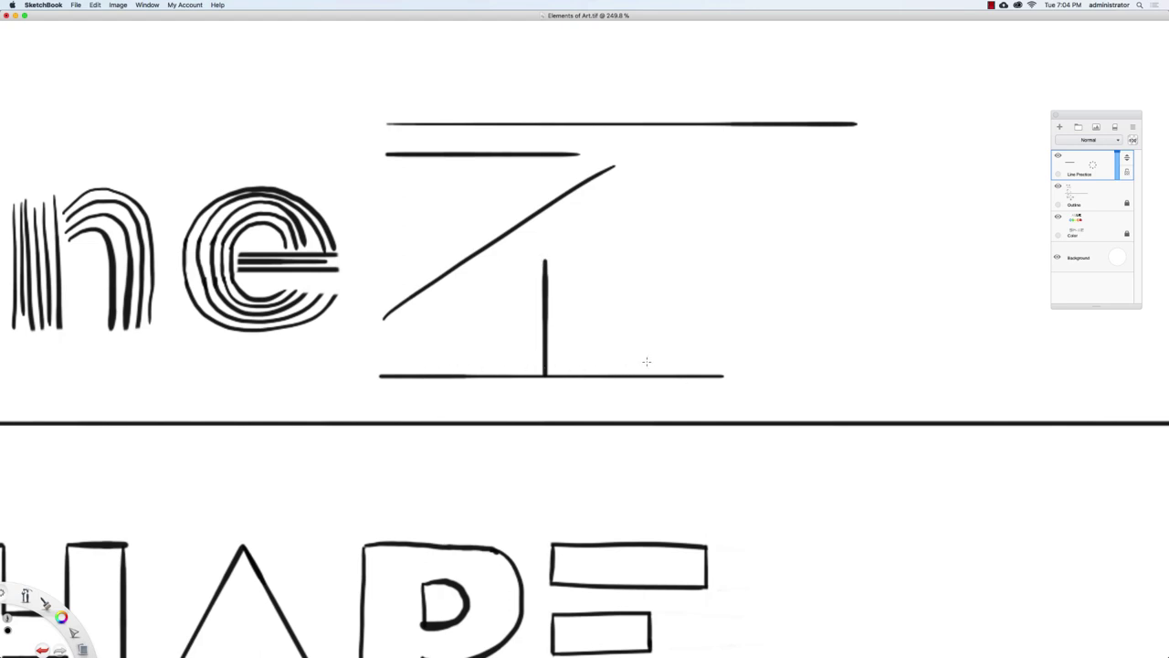
Step: Draw an arch-shaped curve, a wavy line and a zigzag line in a row across the rest of the Line section
{"action": "scroll", "coordinate": [598, 243], "scroll_direction": "down", "scroll_amount": 5}
{"action": "scroll", "coordinate": [444, 269], "scroll_direction": "up", "scroll_amount": 2}
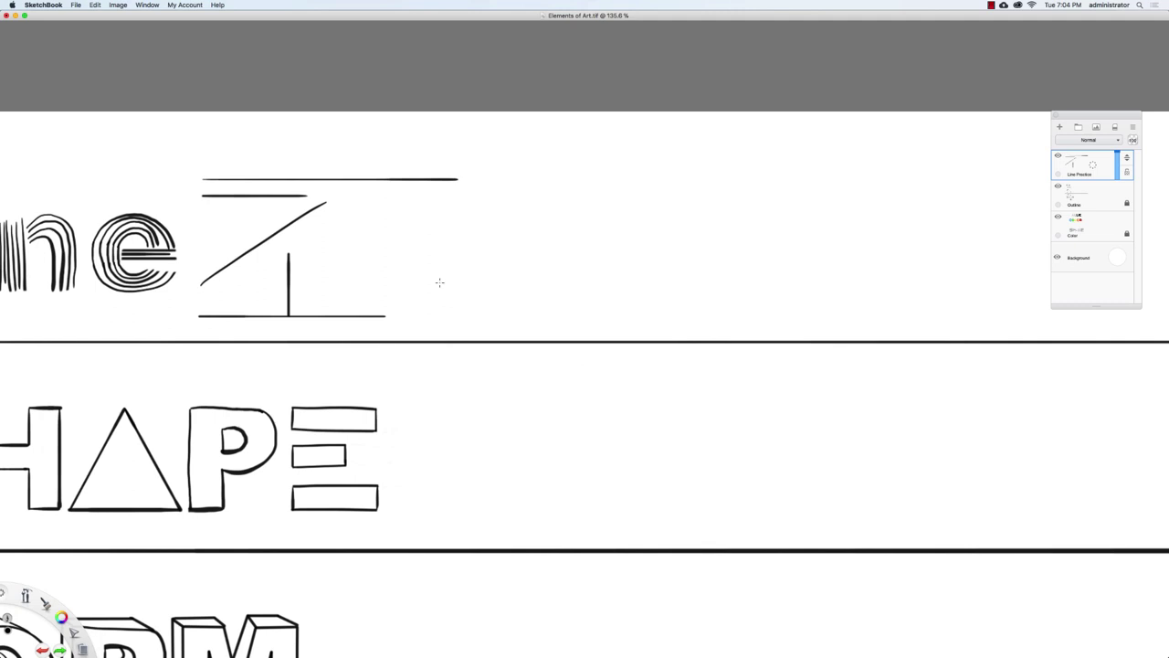
{"action": "mouse_move", "coordinate": [440, 282]}
{"action": "left_mouse_down"}
{"action": "mouse_move", "coordinate": [550, 194]}
{"action": "mouse_move", "coordinate": [625, 295]}
{"action": "mouse_move", "coordinate": [521, 302]}
{"action": "mouse_move", "coordinate": [455, 233]}
{"action": "left_mouse_up"}
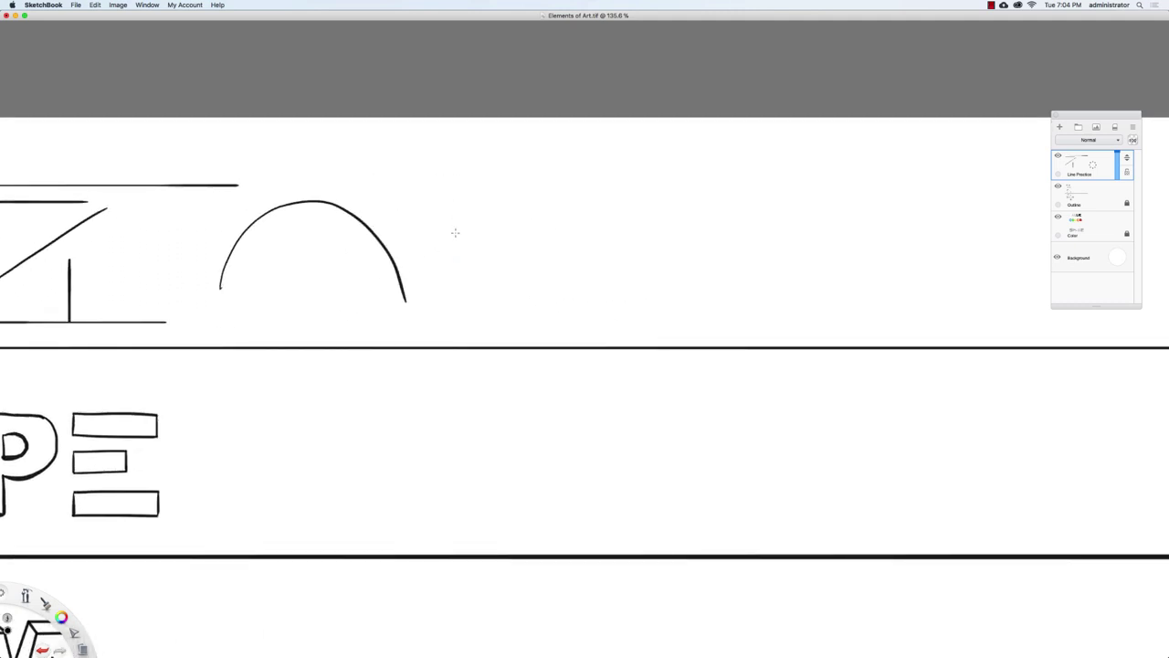
{"action": "mouse_move", "coordinate": [440, 287]}
{"action": "left_mouse_down"}
{"action": "mouse_move", "coordinate": [457, 229]}
{"action": "mouse_move", "coordinate": [522, 236]}
{"action": "mouse_move", "coordinate": [537, 292]}
{"action": "mouse_move", "coordinate": [658, 208]}
{"action": "mouse_move", "coordinate": [688, 274]}
{"action": "left_mouse_up"}
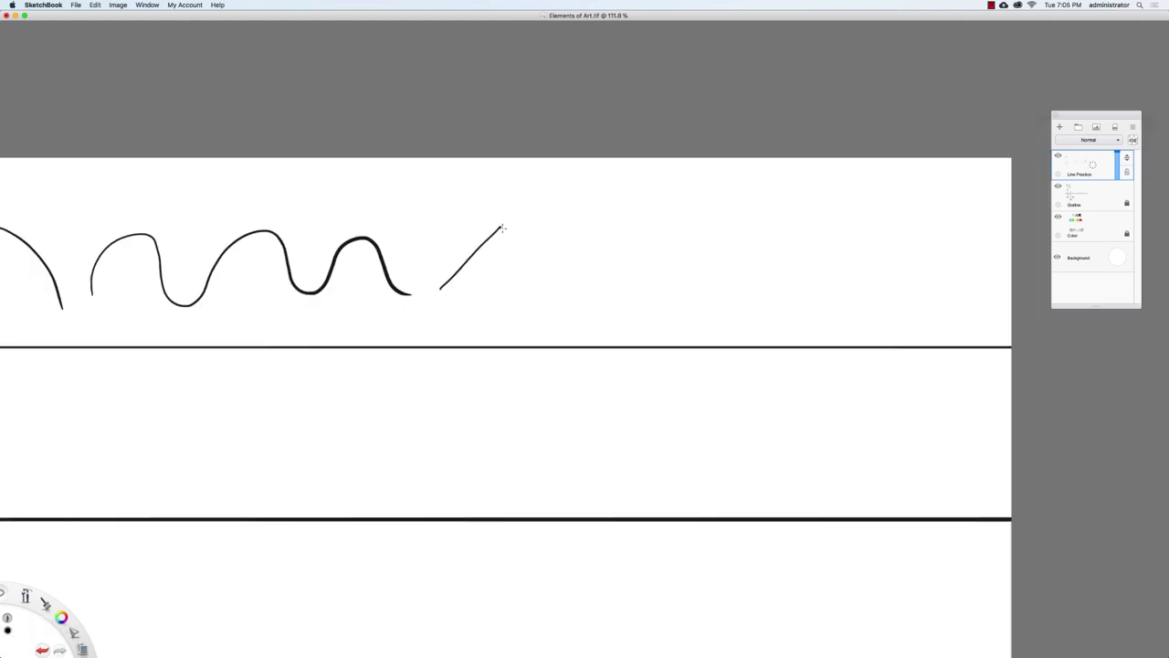
{"action": "mouse_move", "coordinate": [501, 227]}
{"action": "left_mouse_down"}
{"action": "mouse_move", "coordinate": [546, 289]}
{"action": "mouse_move", "coordinate": [590, 221]}
{"action": "mouse_move", "coordinate": [626, 281]}
{"action": "mouse_move", "coordinate": [667, 221]}
{"action": "mouse_move", "coordinate": [697, 281]}
{"action": "left_mouse_up"}
Step: Draw a row of short dashes beneath the zigzag, continued by a row of eight dots
{"action": "left_click_drag", "start_coordinate": [444, 324], "coordinate": [638, 322]}
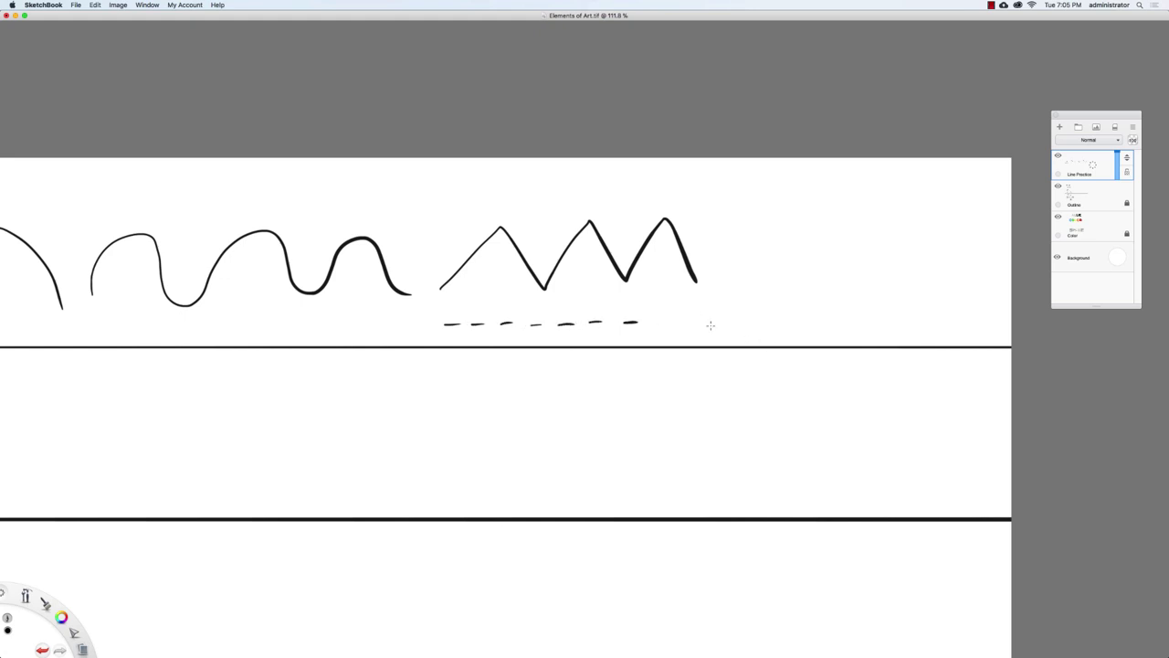
{"action": "left_click", "coordinate": [705, 320]}
{"action": "left_click", "coordinate": [720, 320]}
{"action": "left_click", "coordinate": [736, 321]}
{"action": "left_click", "coordinate": [753, 320]}
{"action": "left_click", "coordinate": [769, 319]}
{"action": "left_click", "coordinate": [785, 320]}
{"action": "left_click", "coordinate": [803, 320]}
{"action": "left_click", "coordinate": [816, 320]}
Step: Move the Line Practice layer's drawings to the right and slightly up, clear of the "Line" lettering
{"action": "left_click_drag", "start_coordinate": [684, 275], "coordinate": [762, 355]}
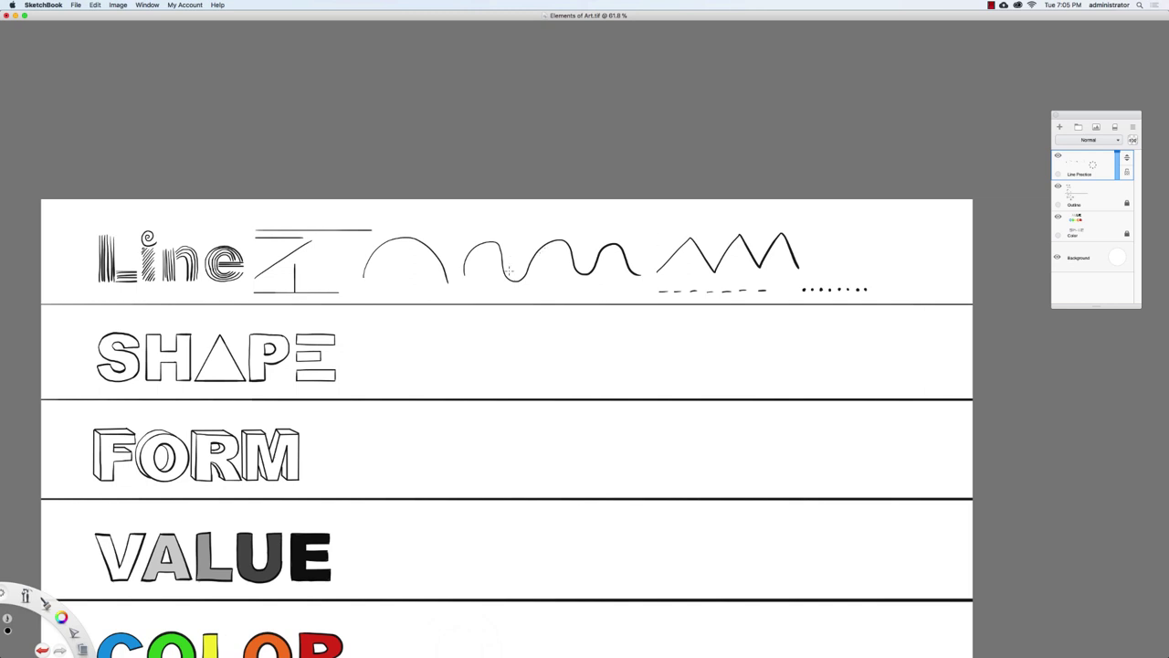
{"action": "left_click_drag", "start_coordinate": [509, 271], "coordinate": [561, 272]}
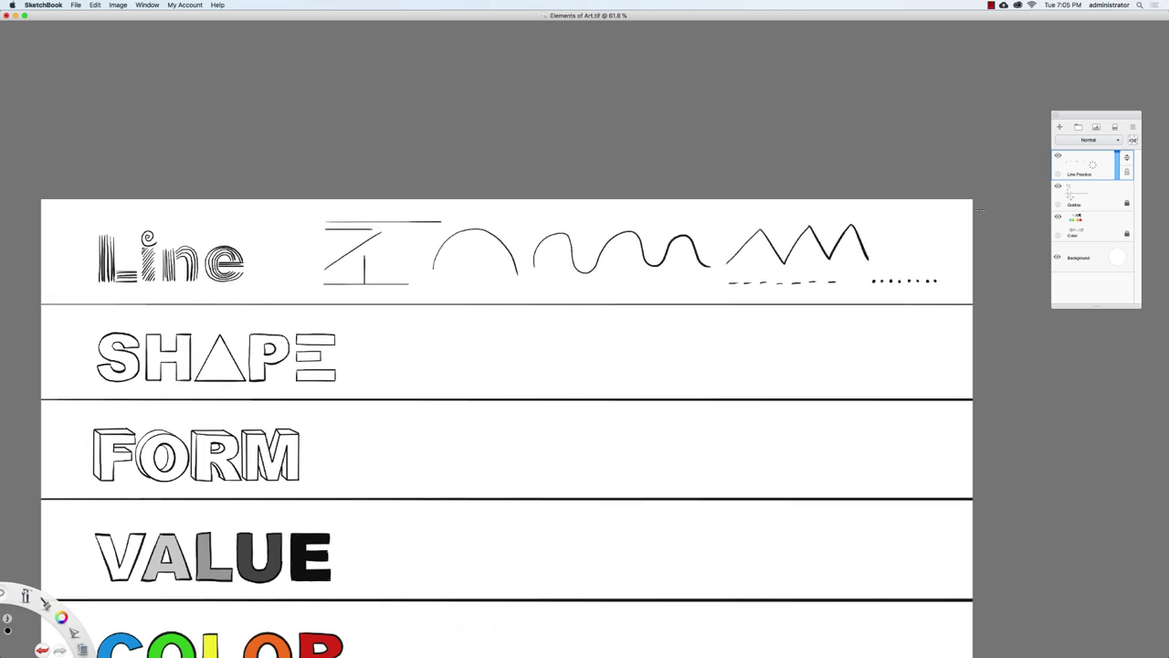
Step: Add a new layer above Line Practice and name it Shape Practice
{"action": "left_click", "coordinate": [1096, 166]}
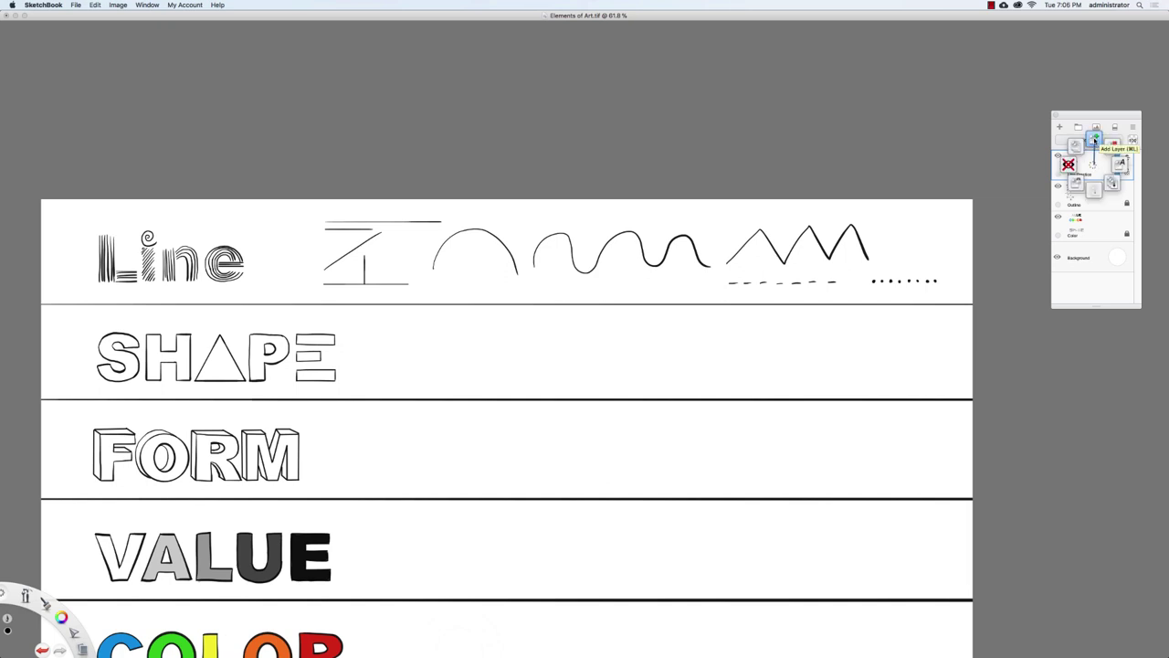
{"action": "left_click", "coordinate": [1094, 138]}
{"action": "left_click", "coordinate": [1096, 165]}
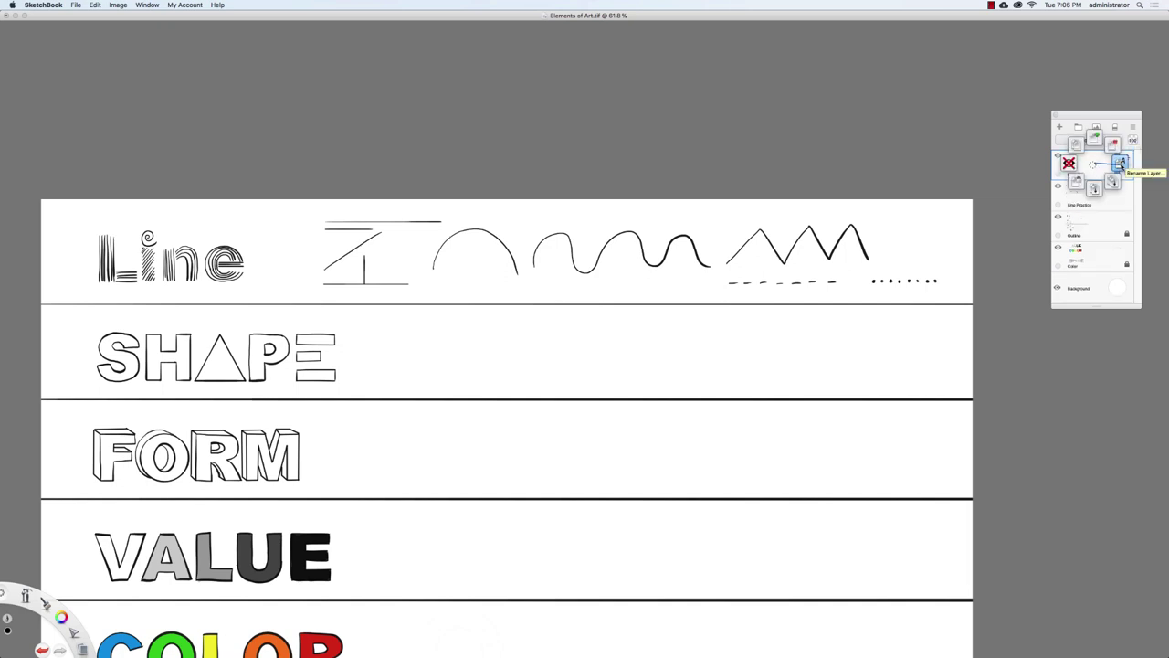
{"action": "left_click", "coordinate": [1120, 165]}
{"action": "type", "text": "Shape"}
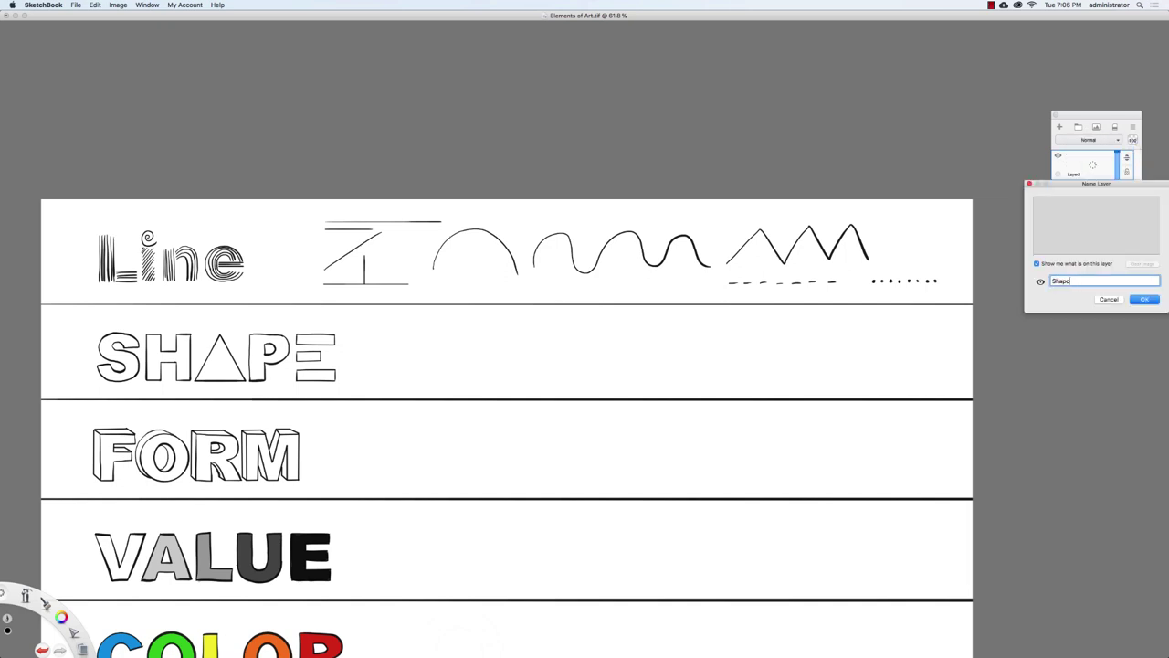
{"action": "type", "text": " Practice"}
{"action": "key", "text": "Return"}
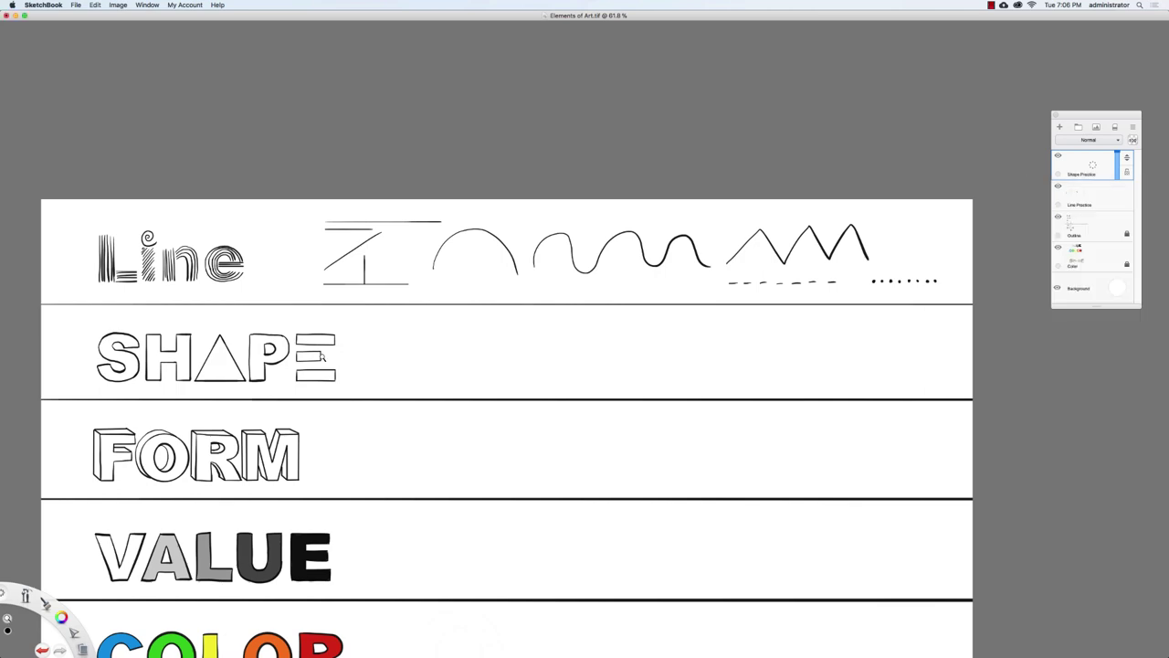
Step: Display the toolbar and turn on the Draw style with the Ellipse shape for the blank area beside the SHAPE lettering
{"action": "scroll", "coordinate": [392, 373], "scroll_direction": "up", "scroll_amount": 10}
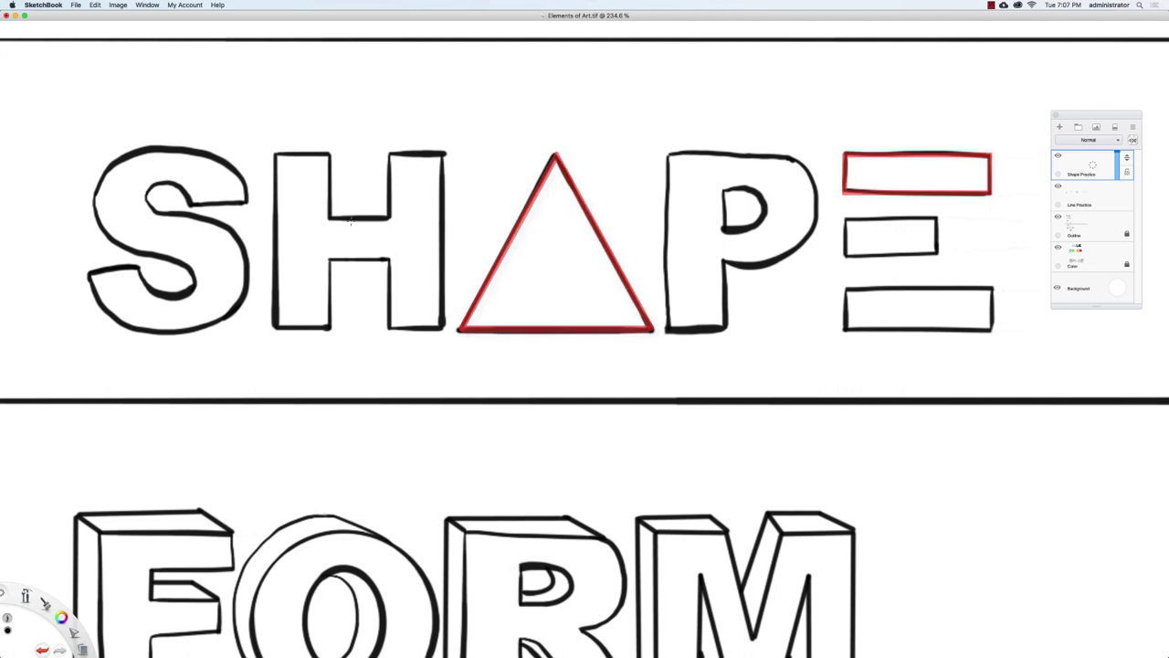
{"action": "scroll", "coordinate": [521, 314], "scroll_direction": "right", "scroll_amount": 10}
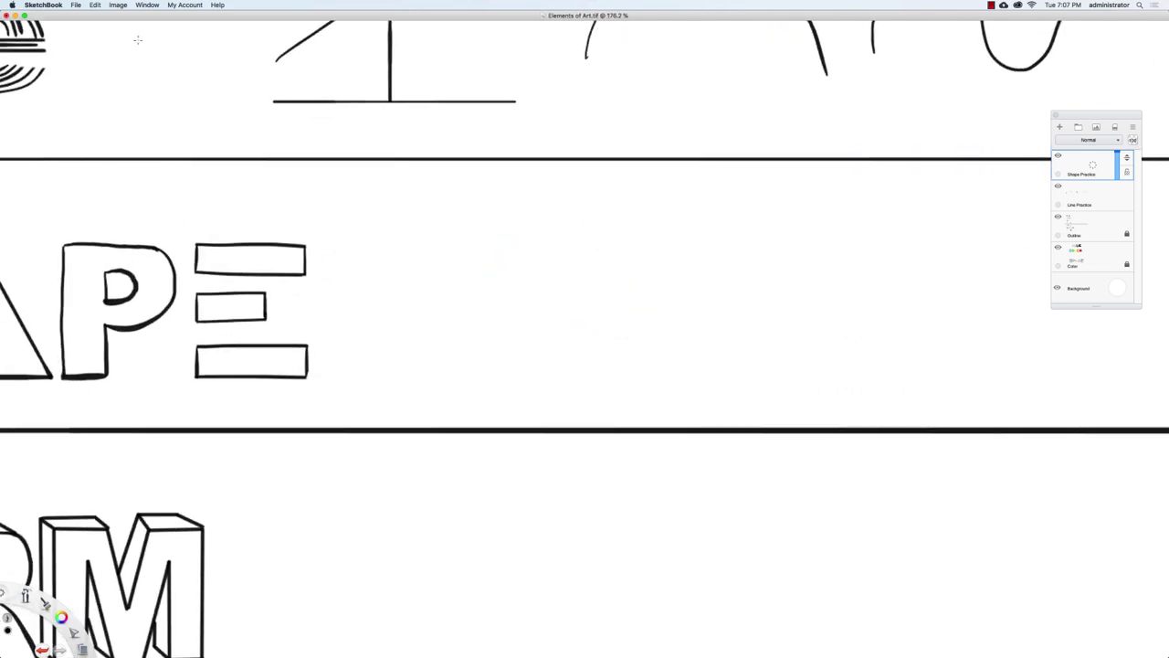
{"action": "left_click", "coordinate": [155, 6]}
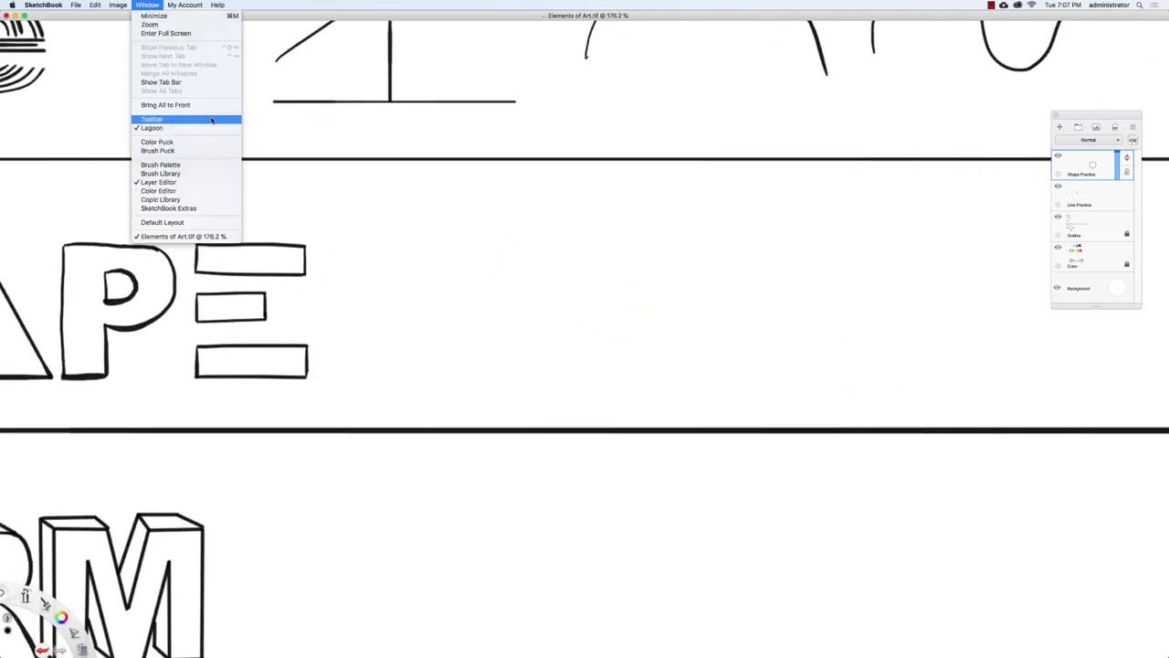
{"action": "left_click", "coordinate": [154, 119]}
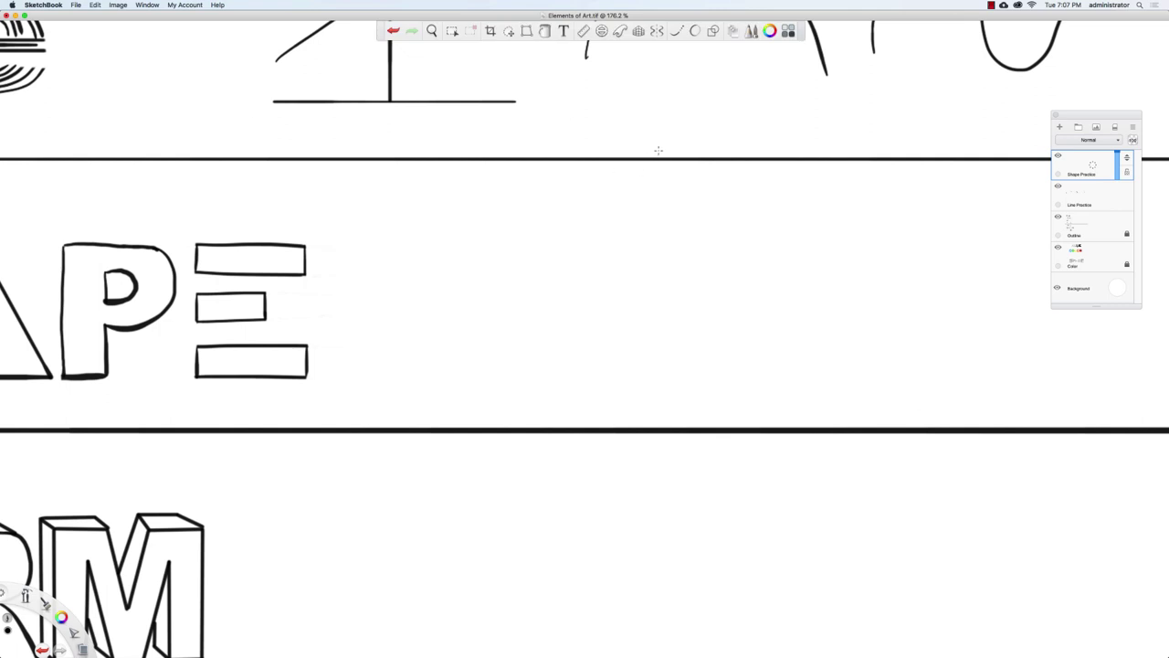
{"action": "left_click", "coordinate": [713, 31]}
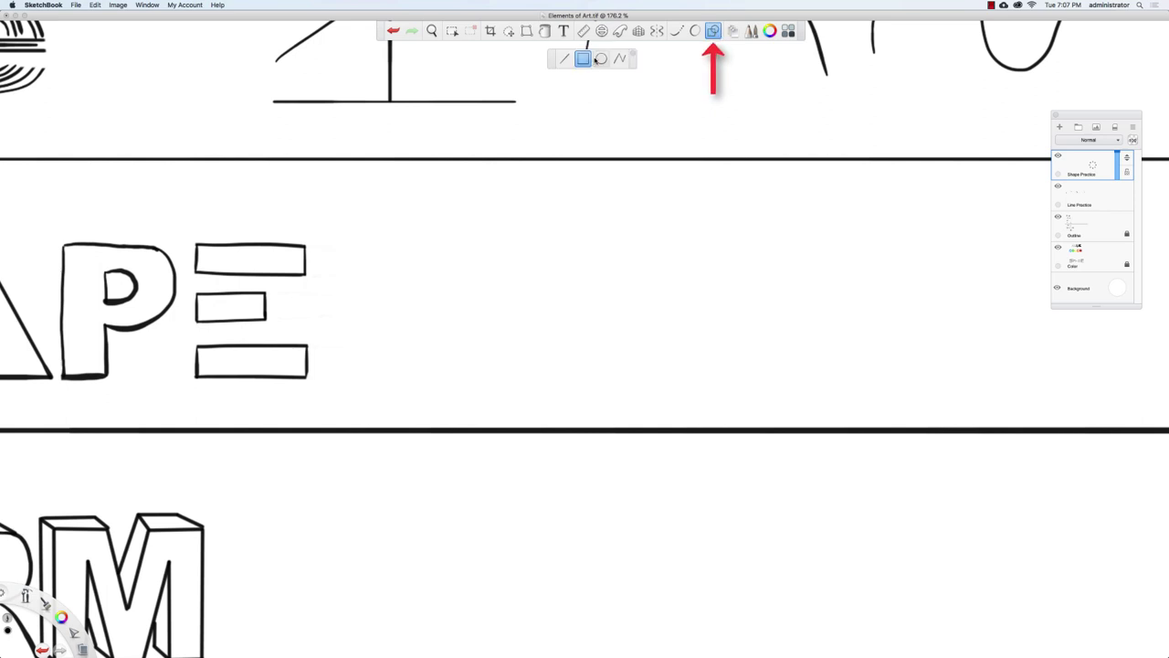
{"action": "left_click", "coordinate": [564, 60]}
{"action": "left_click", "coordinate": [583, 58]}
{"action": "left_click", "coordinate": [601, 58]}
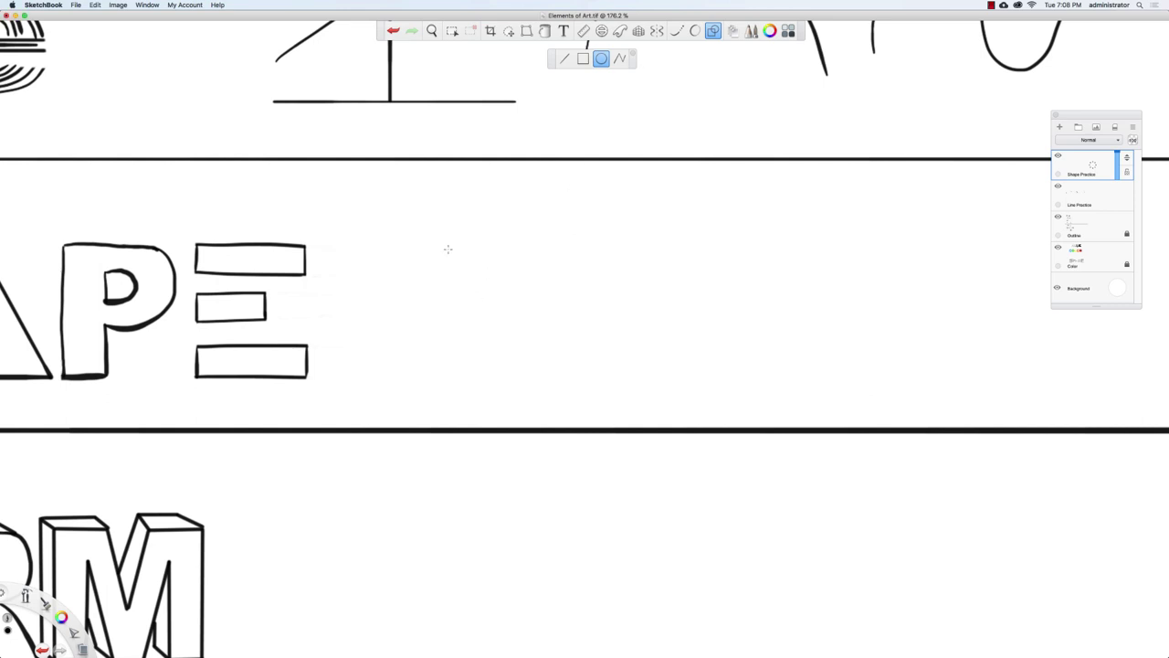
Step: Draw and undo a trial circle beside the SHAPE lettering, and set the Inking Pen size to 2.0
{"action": "left_click_drag", "start_coordinate": [418, 238], "coordinate": [468, 289]}
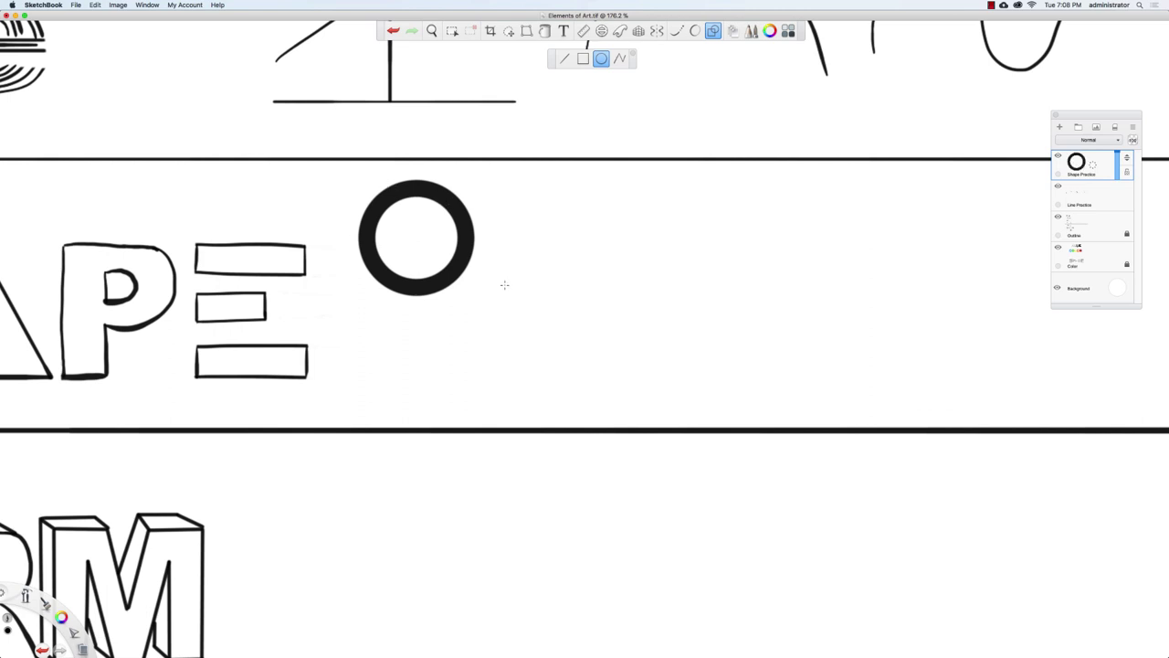
{"action": "key", "text": "super+z"}
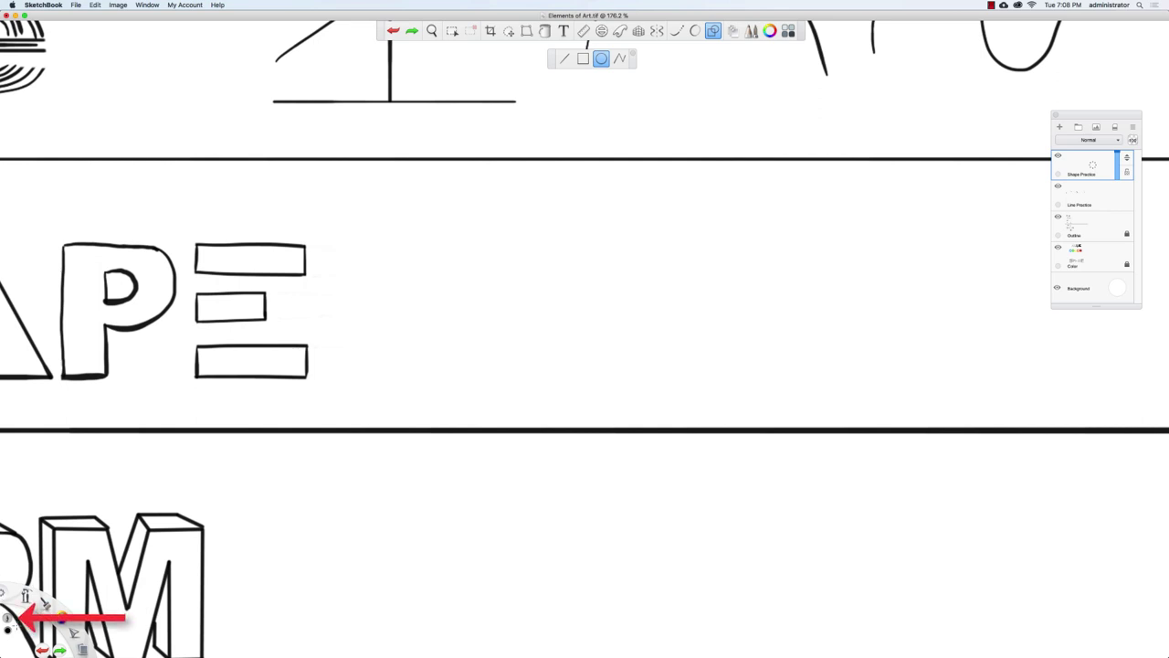
{"action": "left_click", "coordinate": [9, 619]}
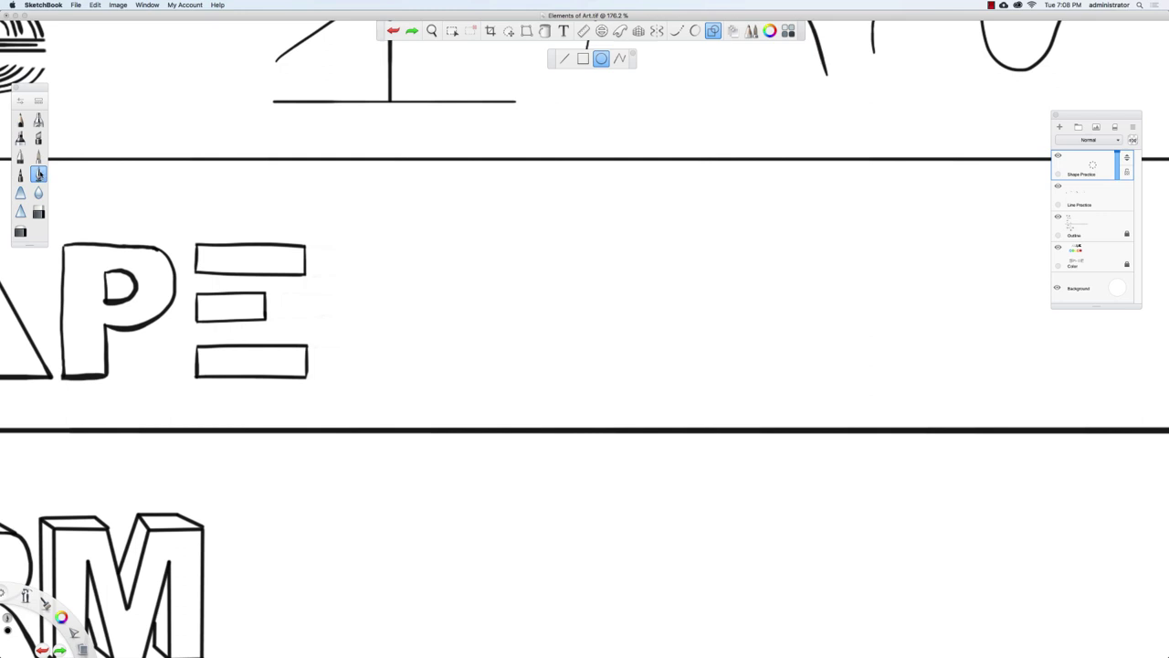
{"action": "double_click", "coordinate": [38, 175]}
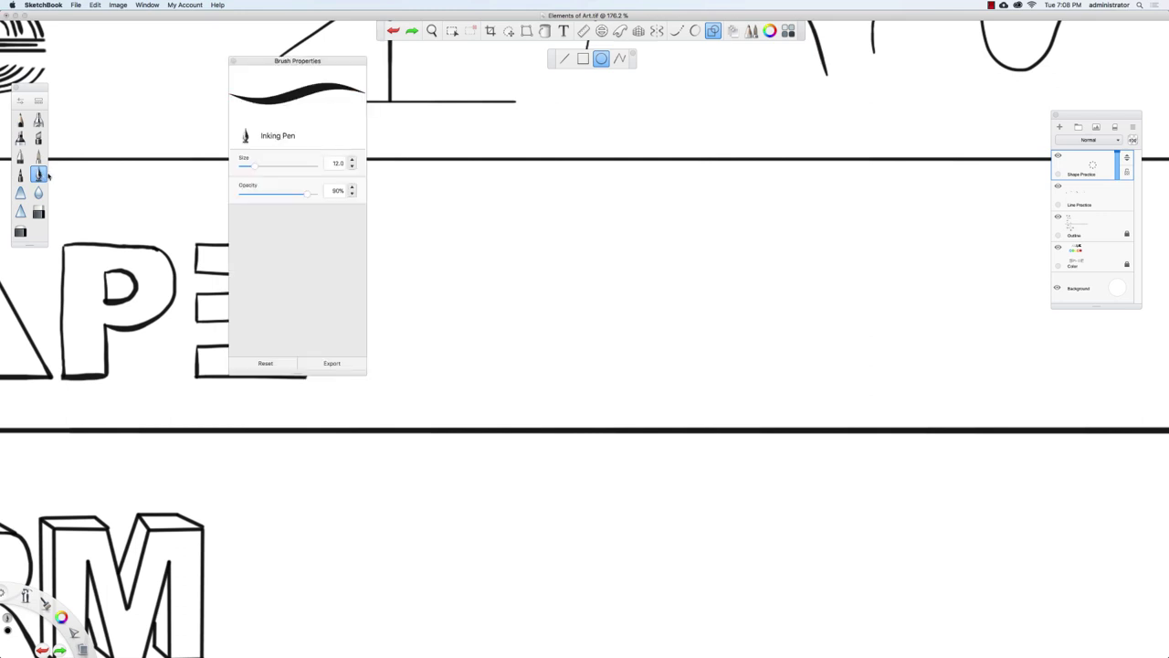
{"action": "left_click_drag", "start_coordinate": [254, 165], "coordinate": [235, 172]}
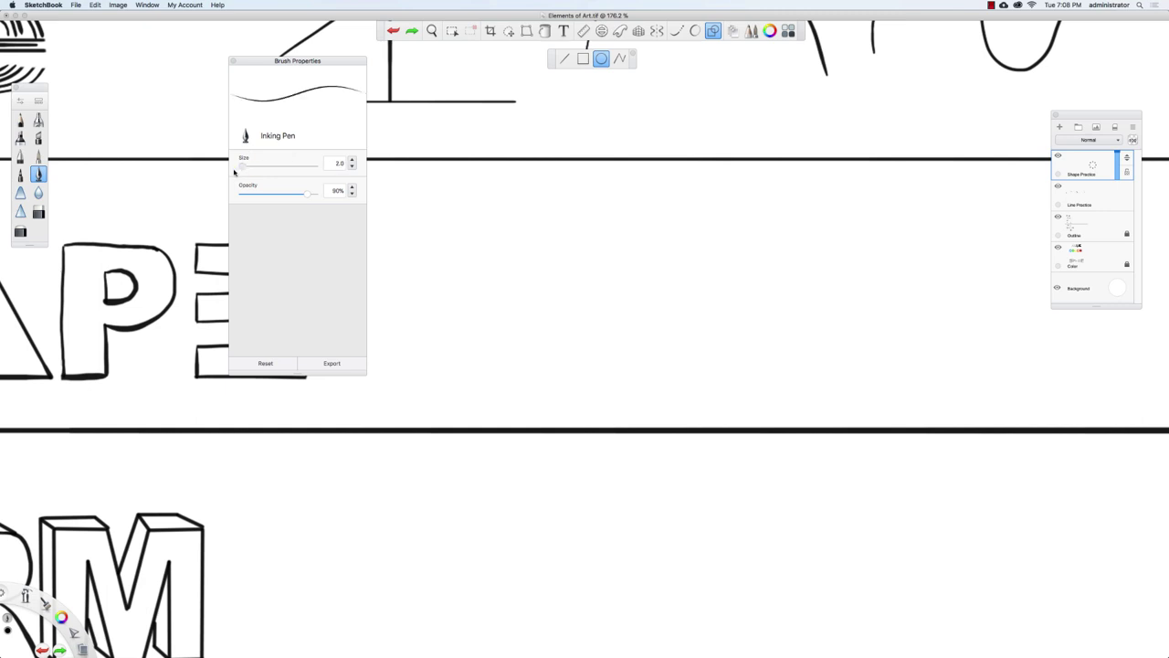
{"action": "left_click", "coordinate": [233, 61]}
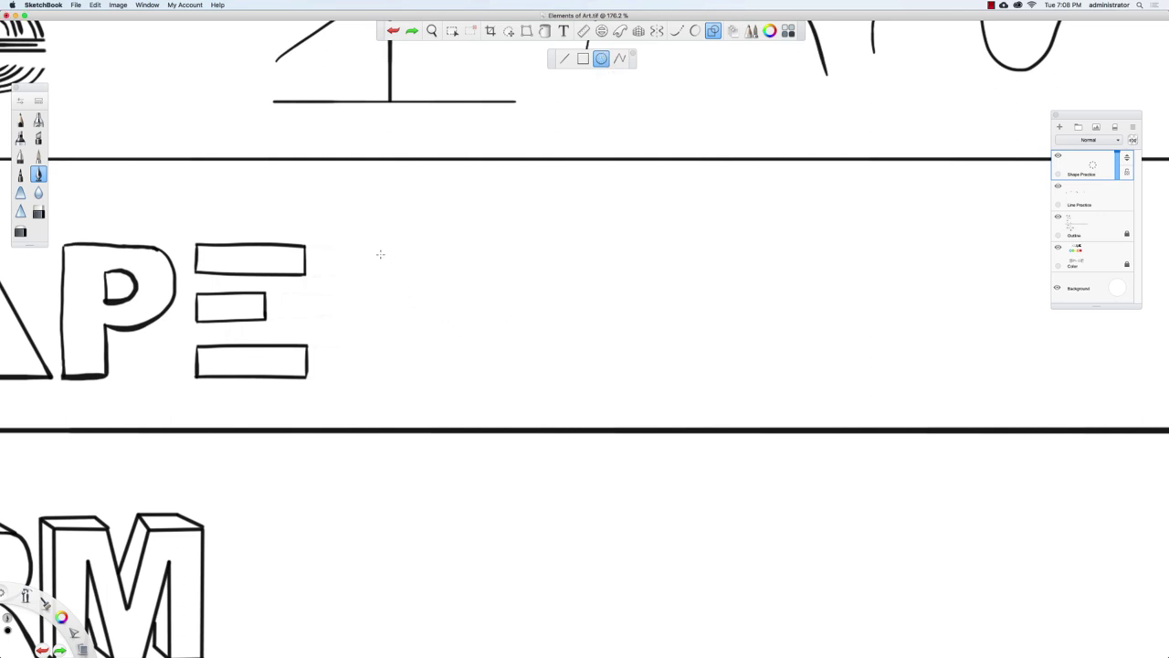
Step: Try drawing unconstrained circles and ovals beside the SHAPE lettering, undoing each one
{"action": "left_click_drag", "start_coordinate": [380, 254], "coordinate": [449, 308]}
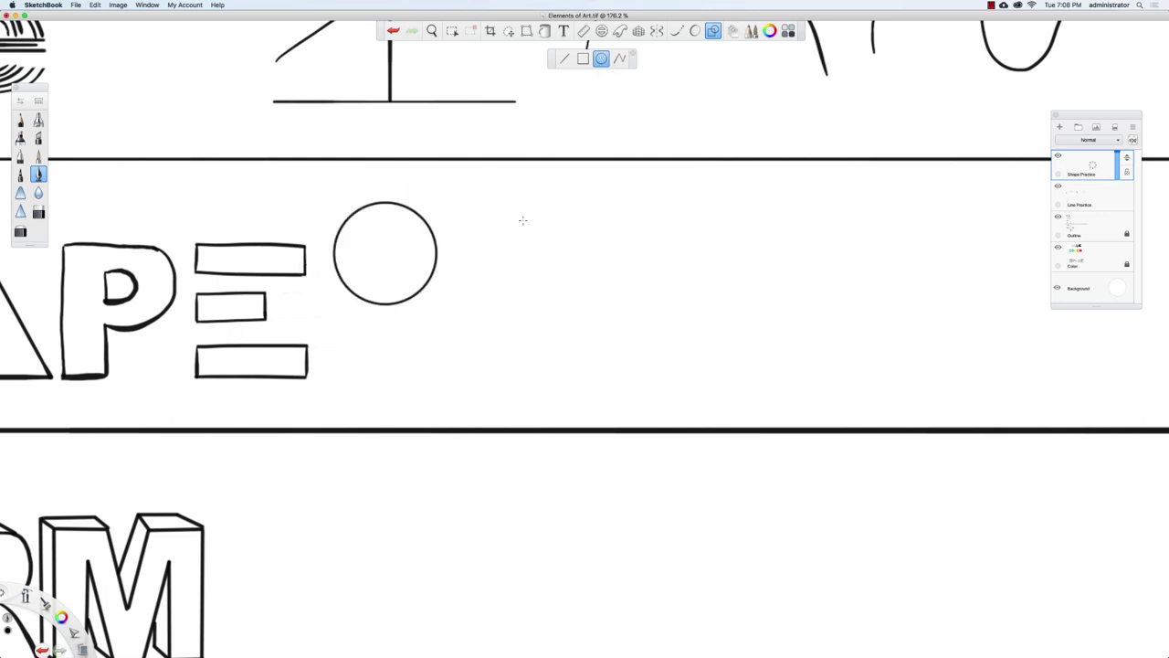
{"action": "key", "text": "super+z"}
{"action": "left_click_drag", "start_coordinate": [417, 255], "coordinate": [504, 278]}
{"action": "key", "text": "super+z"}
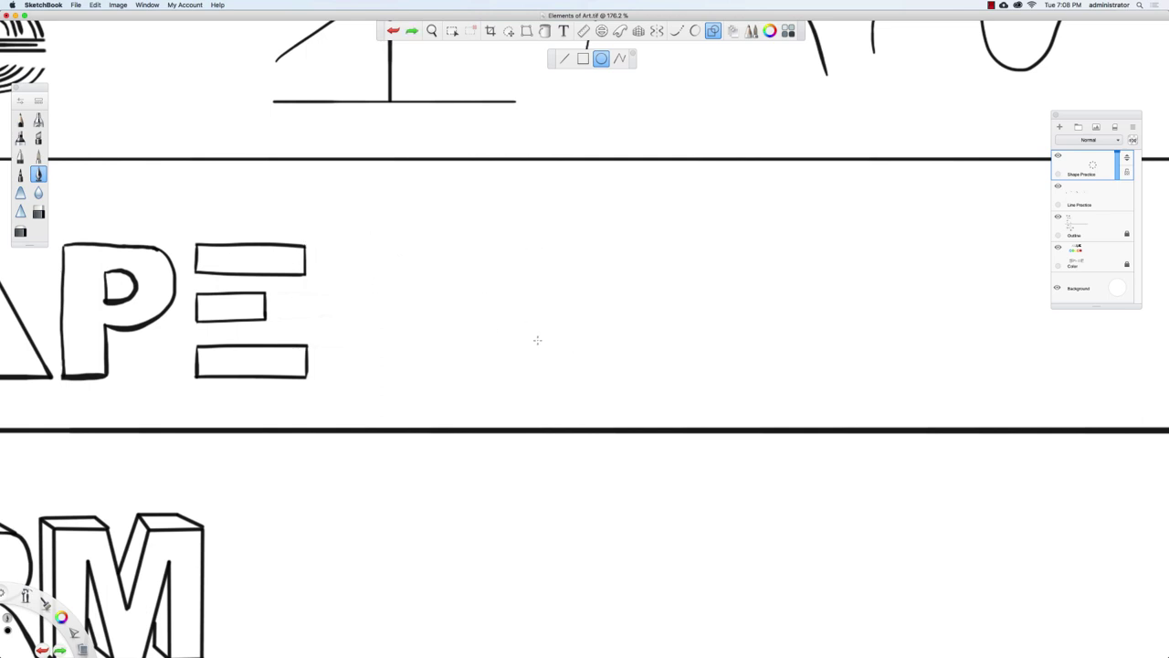
{"action": "left_click_drag", "start_coordinate": [407, 260], "coordinate": [504, 300]}
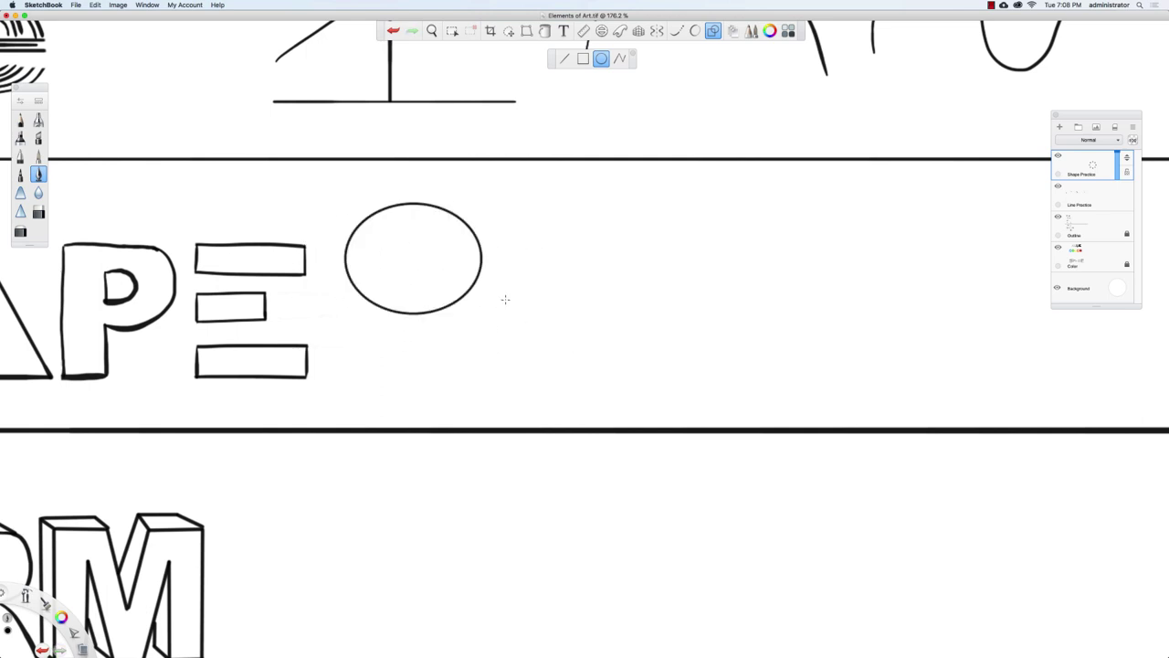
{"action": "key", "text": "super+z"}
Step: Draw a perfect circle beside the SHAPE lettering, and move it right and down to the vertical middle of the section
{"action": "key", "text": "shift"}
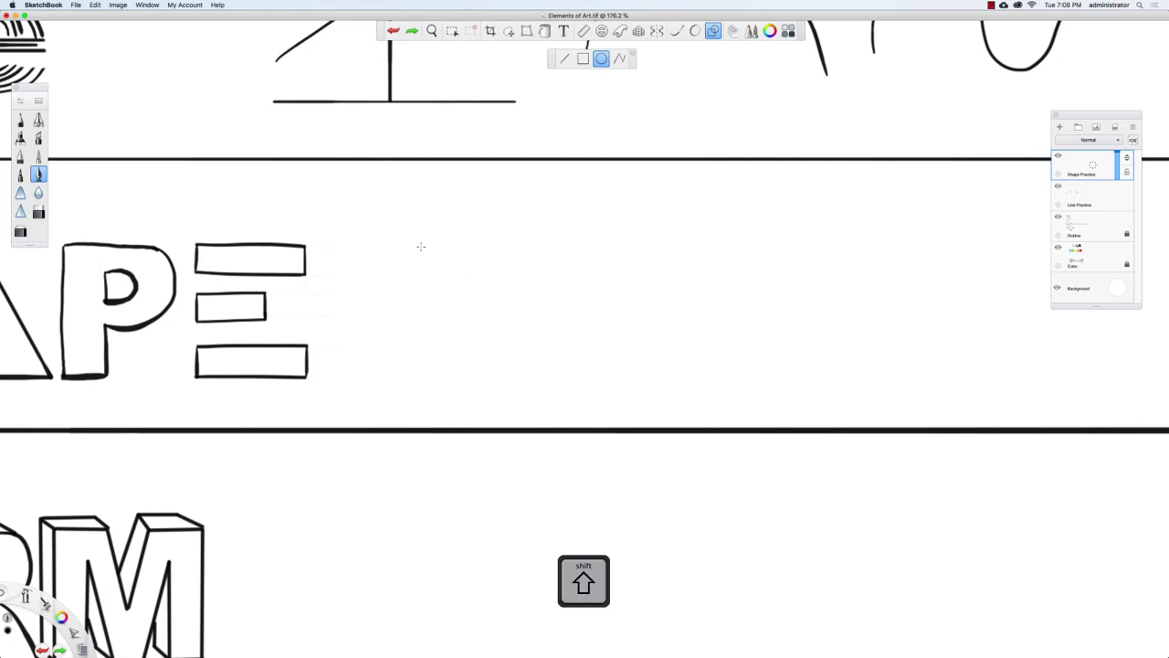
{"action": "left_click_drag", "start_coordinate": [421, 246], "coordinate": [477, 282]}
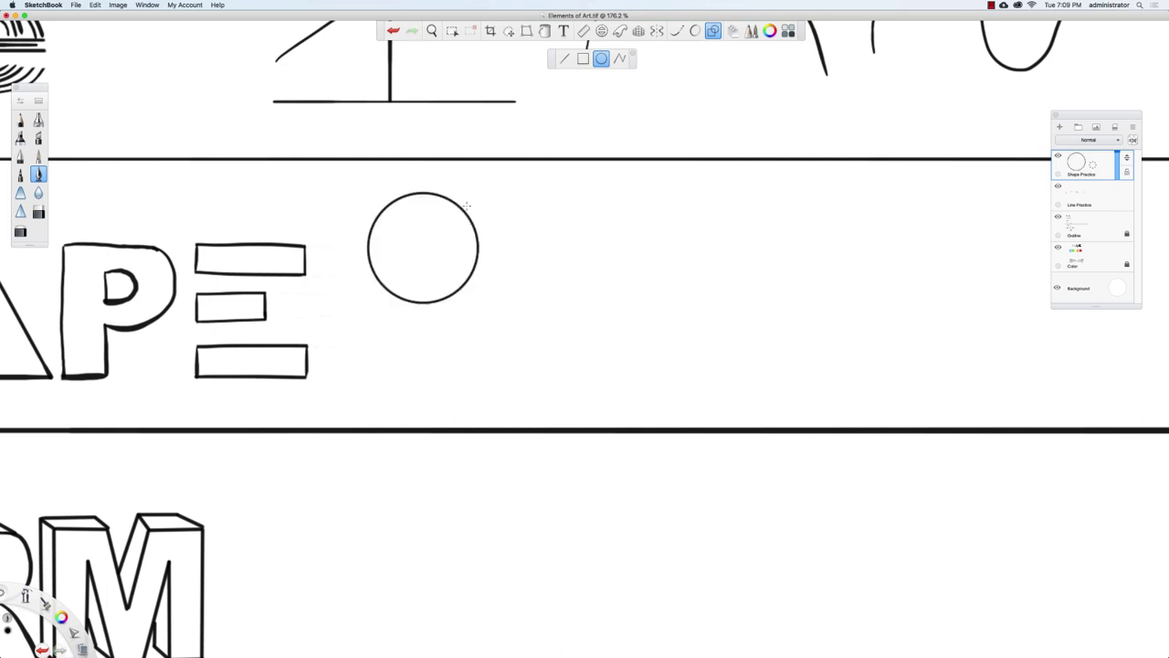
{"action": "key", "text": "m"}
{"action": "left_click_drag", "start_coordinate": [338, 176], "coordinate": [513, 323]}
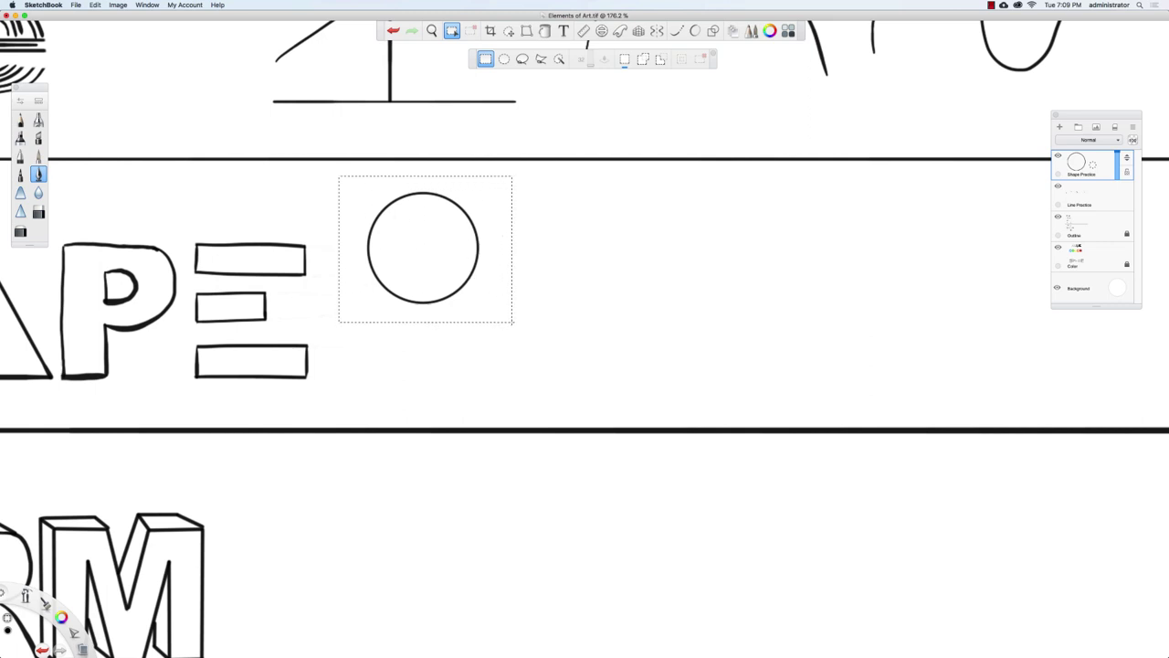
{"action": "key", "text": "v"}
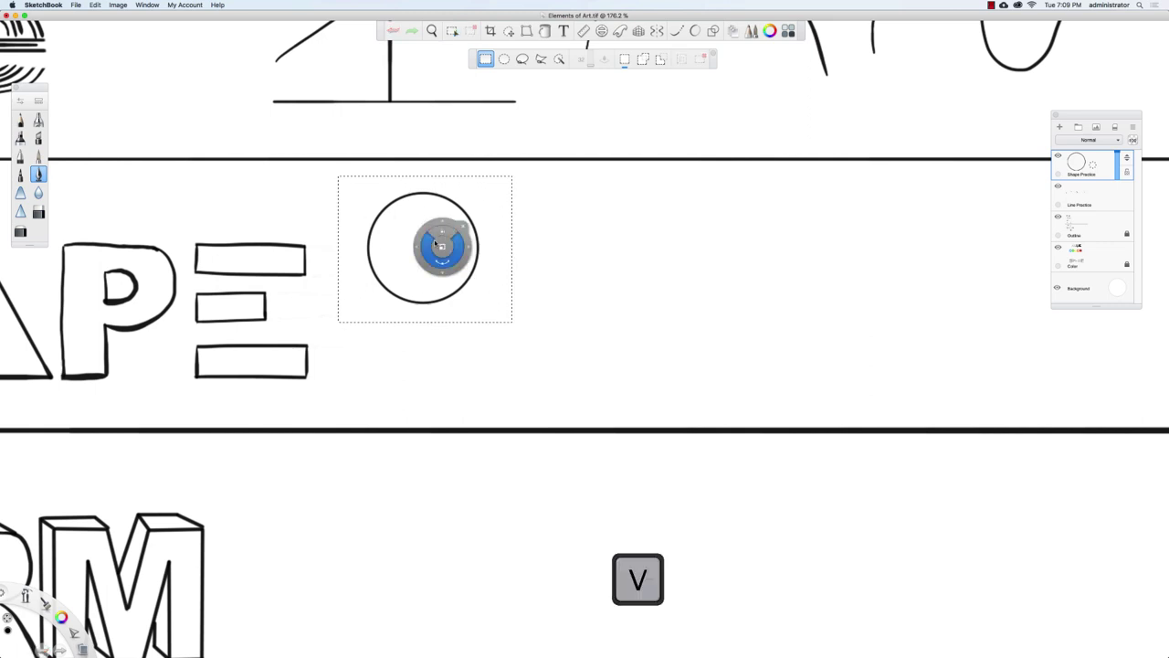
{"action": "left_click_drag", "start_coordinate": [437, 276], "coordinate": [566, 332]}
{"action": "left_click", "coordinate": [663, 200]}
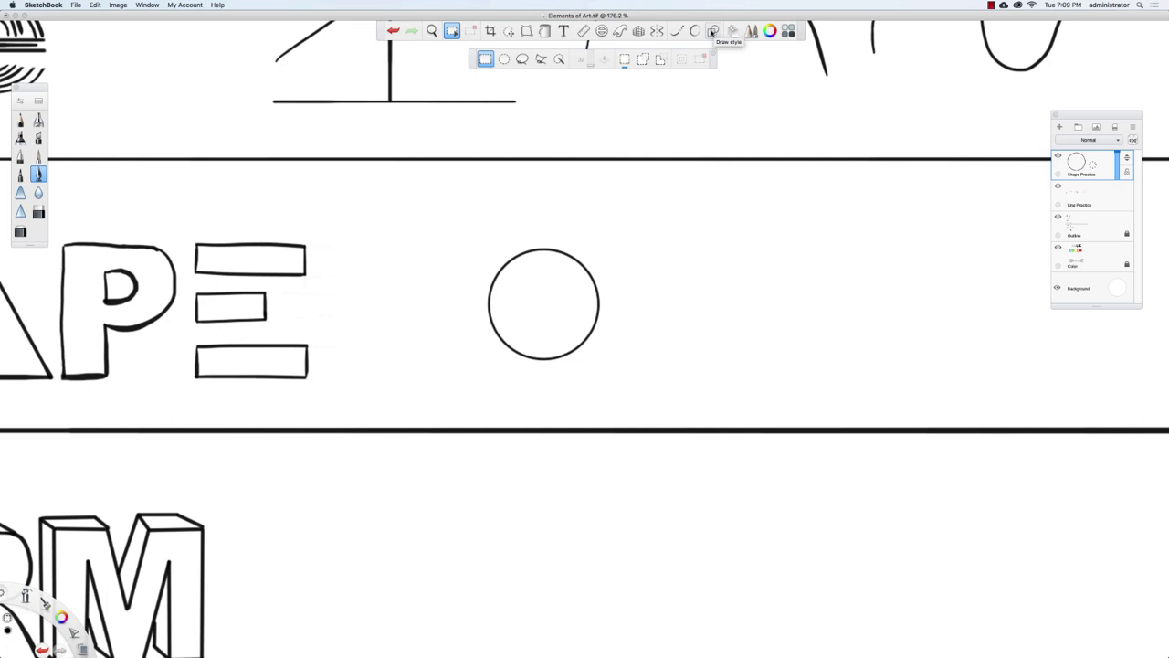
Step: Draw and undo a trial rectangle to the right of the circle, and draw a perfect square there instead
{"action": "left_click", "coordinate": [714, 32]}
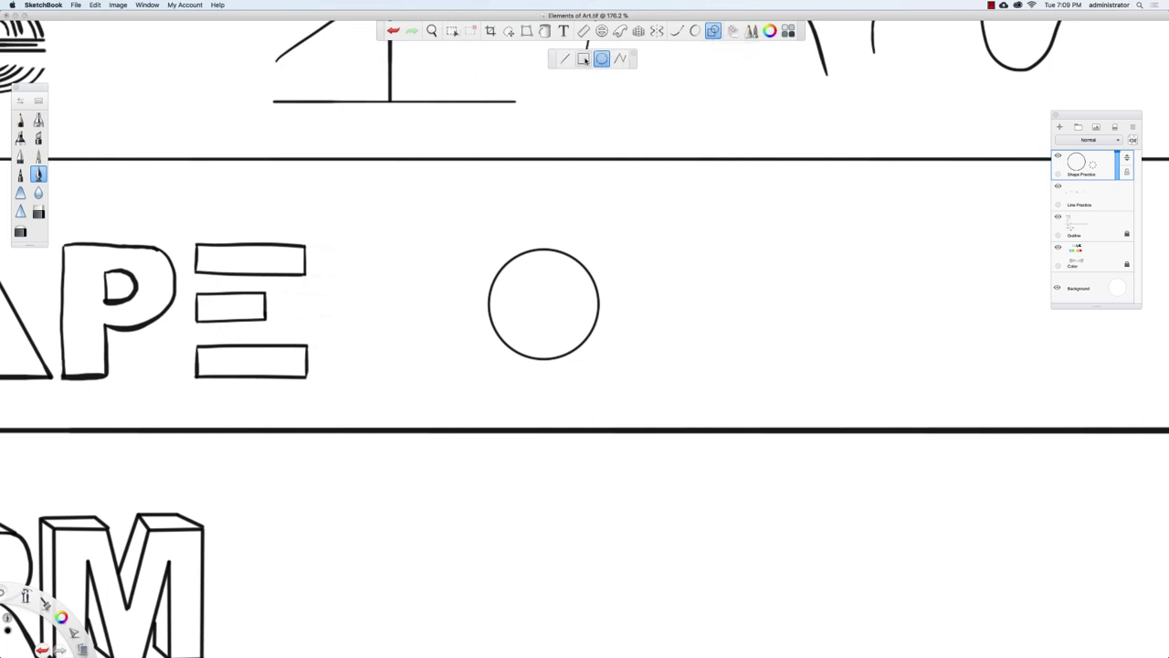
{"action": "left_click", "coordinate": [583, 58]}
{"action": "mouse_move", "coordinate": [634, 251]}
{"action": "left_mouse_down"}
{"action": "mouse_move", "coordinate": [765, 351]}
{"action": "mouse_move", "coordinate": [795, 354]}
{"action": "left_mouse_up"}
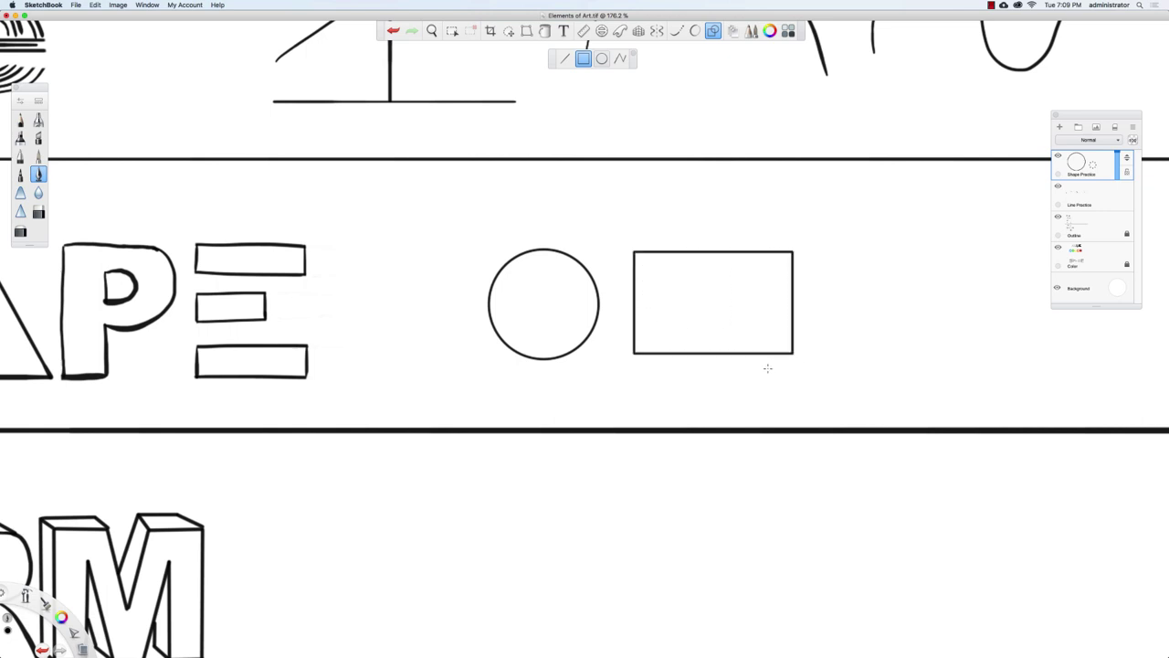
{"action": "key", "text": "super+z"}
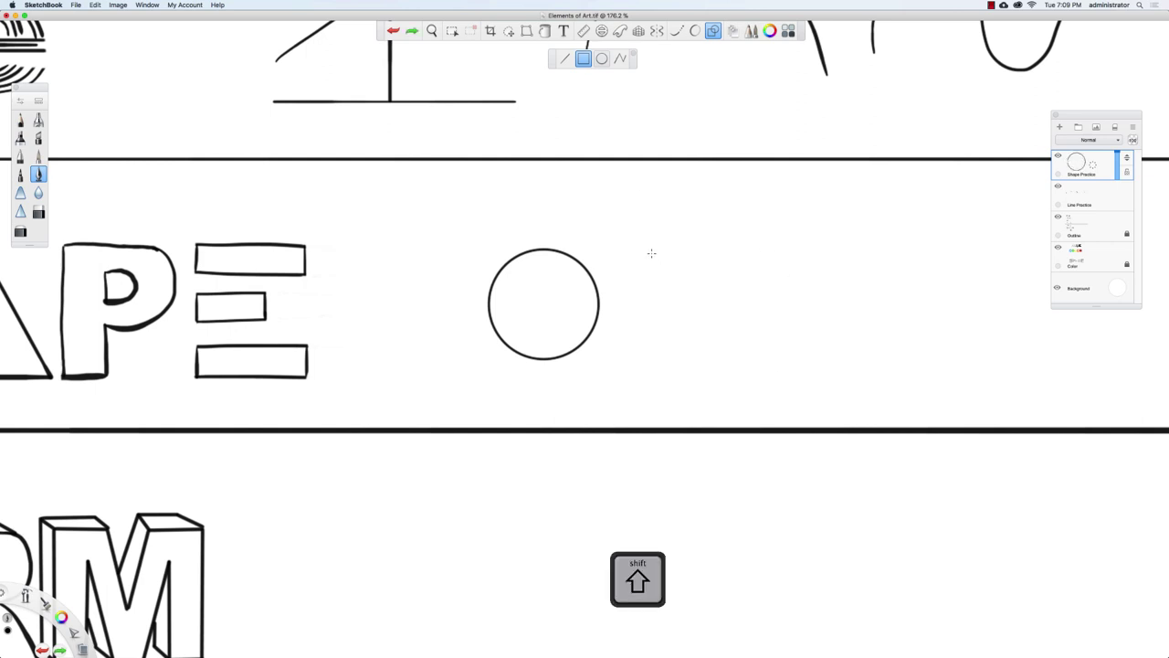
{"action": "left_click_drag", "start_coordinate": [651, 254], "coordinate": [756, 355]}
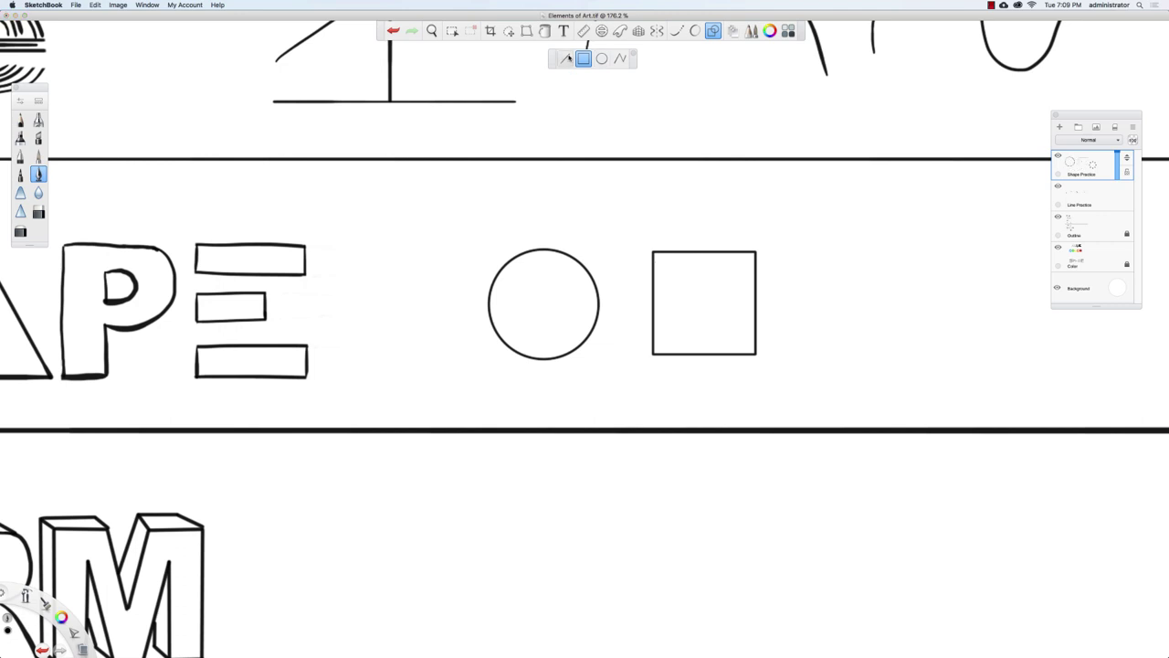
Step: Draw a triangle from straight lines to the right of the square, about as tall as the square
{"action": "left_click", "coordinate": [572, 62]}
{"action": "left_click_drag", "start_coordinate": [795, 351], "coordinate": [859, 258]}
{"action": "left_click_drag", "start_coordinate": [859, 258], "coordinate": [926, 355]}
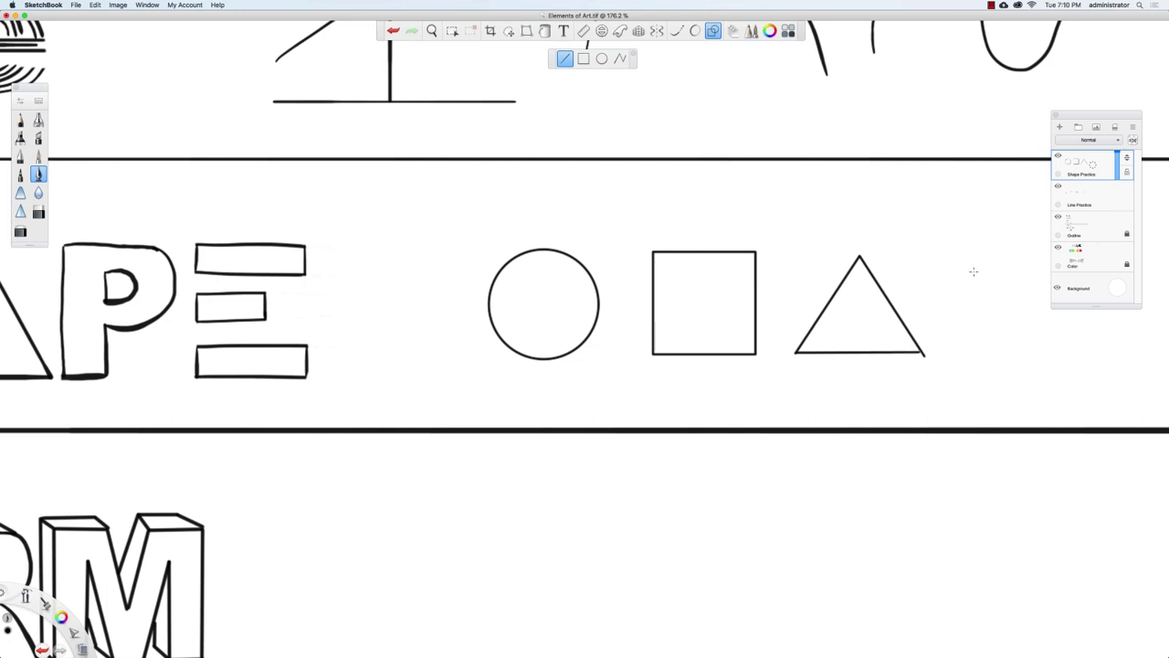
Step: Try to erase the overshooting line at the triangle's lower-right corner with the Hard Eraser, and undo the erasure
{"action": "left_click", "coordinate": [39, 211]}
{"action": "left_click_drag", "start_coordinate": [928, 351], "coordinate": [919, 358]}
{"action": "key", "text": "super+z"}
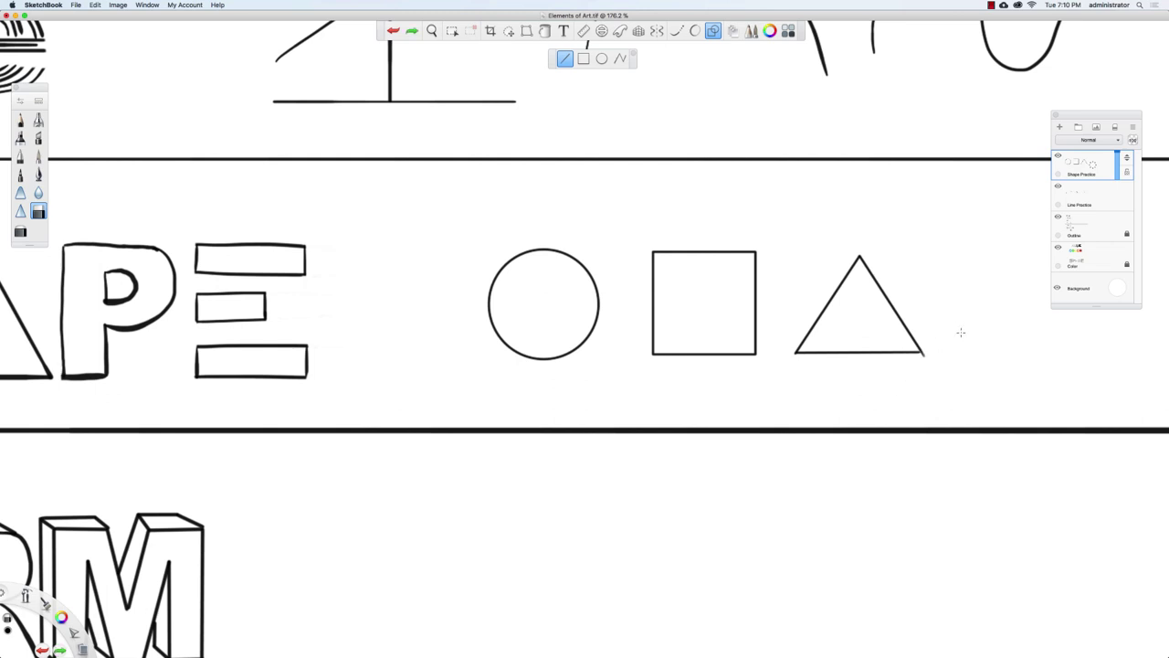
Step: Turn off the shape Draw style and erase the overshoot at the triangle's lower-right corner with the Hard Eraser at size 5.2
{"action": "left_click", "coordinate": [714, 31]}
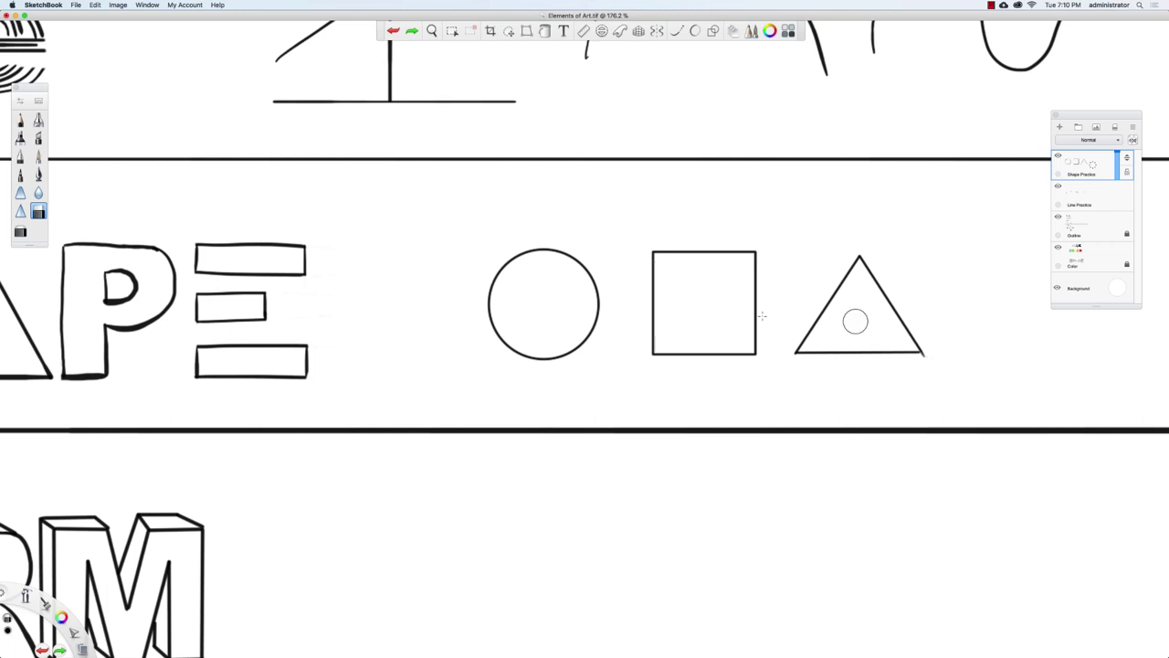
{"action": "double_click", "coordinate": [39, 211]}
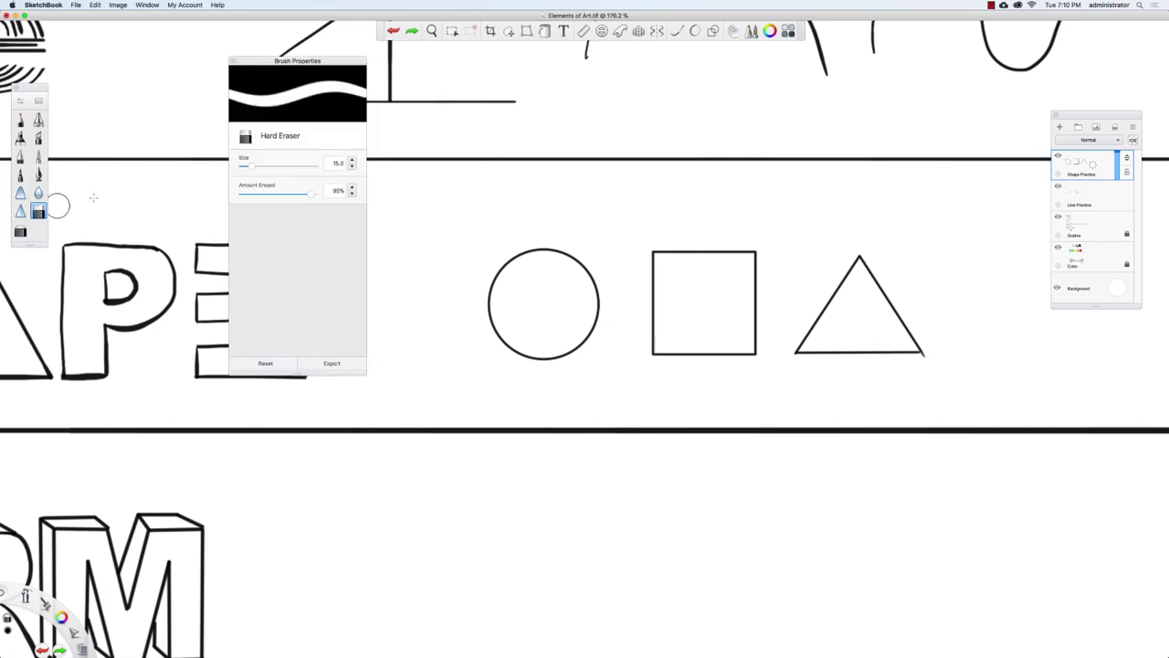
{"action": "left_click_drag", "start_coordinate": [251, 168], "coordinate": [243, 168]}
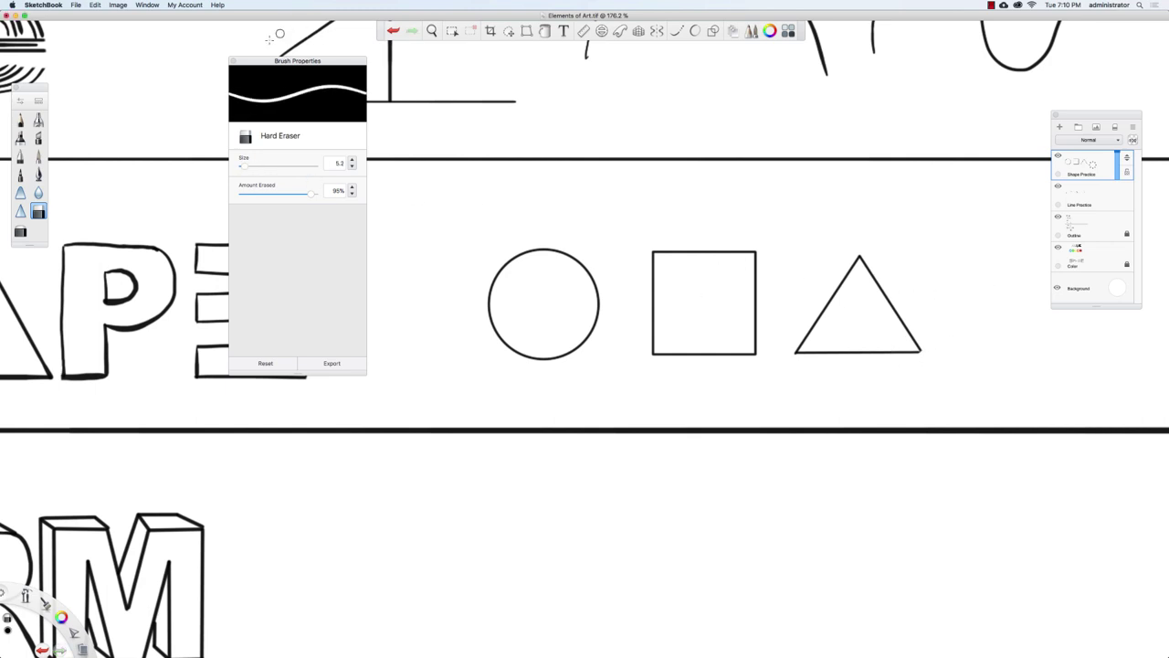
{"action": "left_click", "coordinate": [233, 60]}
Step: Draw three closed organic shapes freehand in a row to the right of the triangle: a three-lobed blob, a rounded cross and a curvy four-lobed shape
{"action": "scroll", "coordinate": [626, 313], "scroll_direction": "down", "scroll_amount": 10}
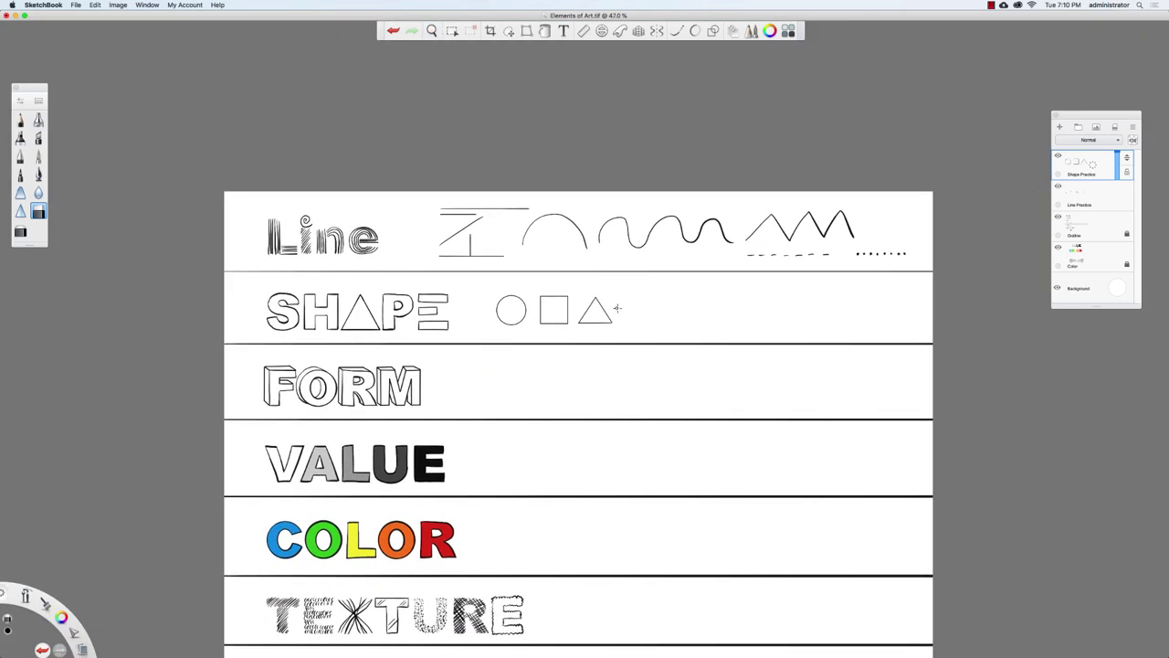
{"action": "key", "text": "e"}
{"action": "scroll", "coordinate": [667, 334], "scroll_direction": "up", "scroll_amount": 5}
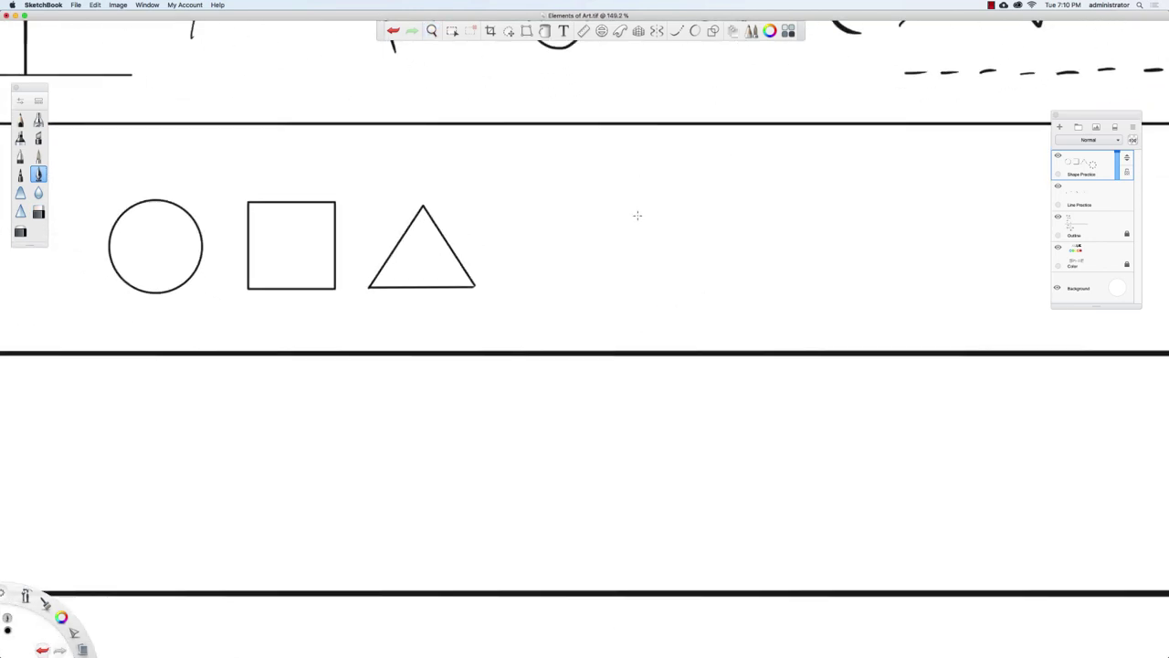
{"action": "mouse_move", "coordinate": [645, 227]}
{"action": "left_mouse_down"}
{"action": "mouse_move", "coordinate": [629, 191]}
{"action": "mouse_move", "coordinate": [673, 177]}
{"action": "mouse_move", "coordinate": [689, 212]}
{"action": "mouse_move", "coordinate": [742, 211]}
{"action": "mouse_move", "coordinate": [743, 232]}
{"action": "mouse_move", "coordinate": [706, 236]}
{"action": "mouse_move", "coordinate": [674, 300]}
{"action": "mouse_move", "coordinate": [653, 271]}
{"action": "mouse_move", "coordinate": [670, 247]}
{"action": "mouse_move", "coordinate": [648, 230]}
{"action": "mouse_move", "coordinate": [622, 361]}
{"action": "mouse_move", "coordinate": [447, 358]}
{"action": "mouse_move", "coordinate": [441, 227]}
{"action": "mouse_move", "coordinate": [423, 236]}
{"action": "mouse_move", "coordinate": [423, 250]}
{"action": "mouse_move", "coordinate": [454, 254]}
{"action": "mouse_move", "coordinate": [453, 293]}
{"action": "mouse_move", "coordinate": [489, 289]}
{"action": "mouse_move", "coordinate": [482, 255]}
{"action": "mouse_move", "coordinate": [519, 240]}
{"action": "mouse_move", "coordinate": [508, 221]}
{"action": "mouse_move", "coordinate": [484, 223]}
{"action": "mouse_move", "coordinate": [475, 195]}
{"action": "mouse_move", "coordinate": [455, 228]}
{"action": "left_mouse_up"}
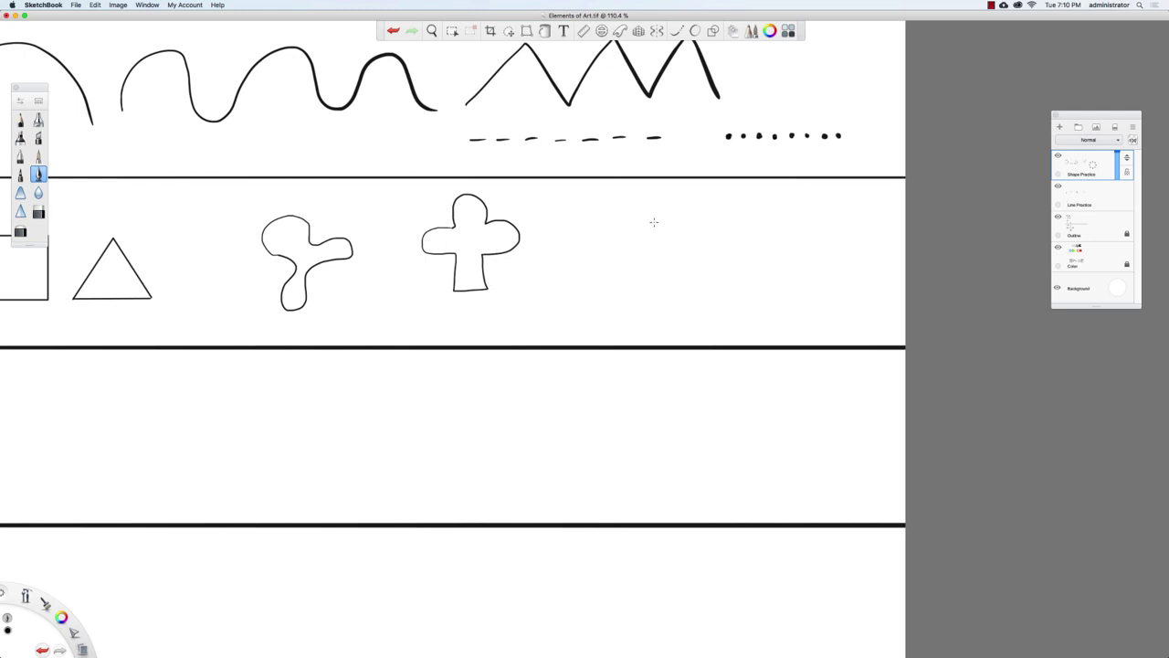
{"action": "mouse_move", "coordinate": [628, 229]}
{"action": "left_mouse_down"}
{"action": "mouse_move", "coordinate": [599, 239]}
{"action": "mouse_move", "coordinate": [630, 269]}
{"action": "mouse_move", "coordinate": [588, 303]}
{"action": "mouse_move", "coordinate": [636, 298]}
{"action": "mouse_move", "coordinate": [665, 321]}
{"action": "mouse_move", "coordinate": [671, 207]}
{"action": "mouse_move", "coordinate": [625, 230]}
{"action": "left_mouse_up"}
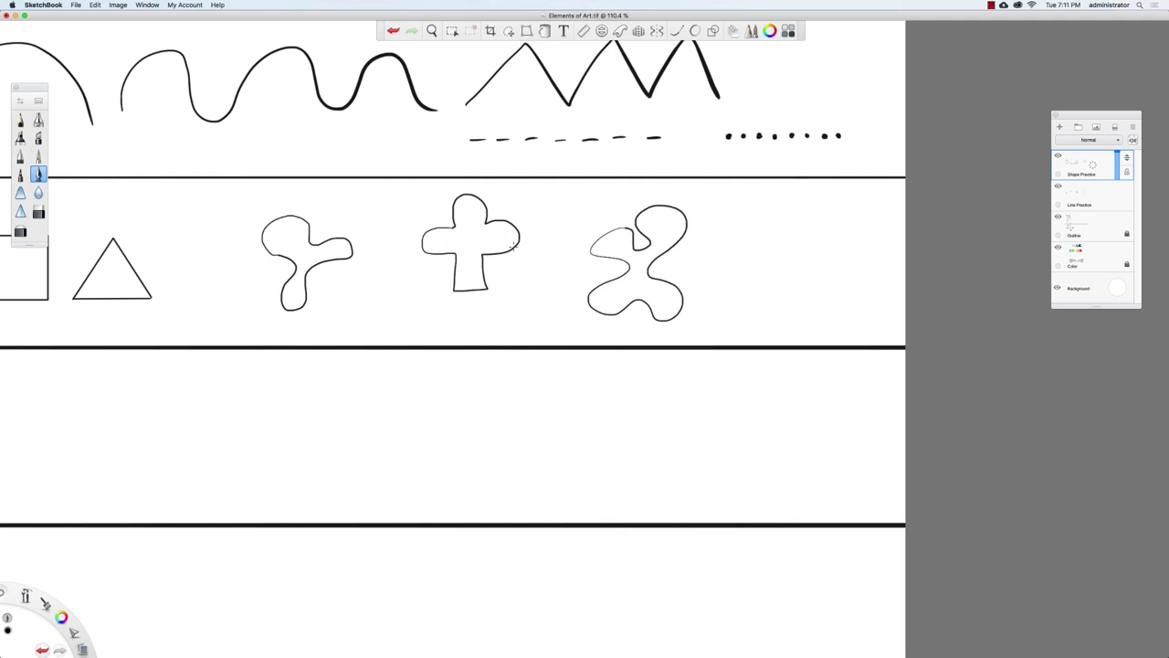
Step: Draw a closed spiky, star-like free-form shape after the last organic shape in the Shape row
{"action": "key", "text": "space"}
{"action": "left_click_drag", "start_coordinate": [529, 282], "coordinate": [712, 280]}
{"action": "scroll", "coordinate": [676, 292], "scroll_direction": "up", "scroll_amount": 2}
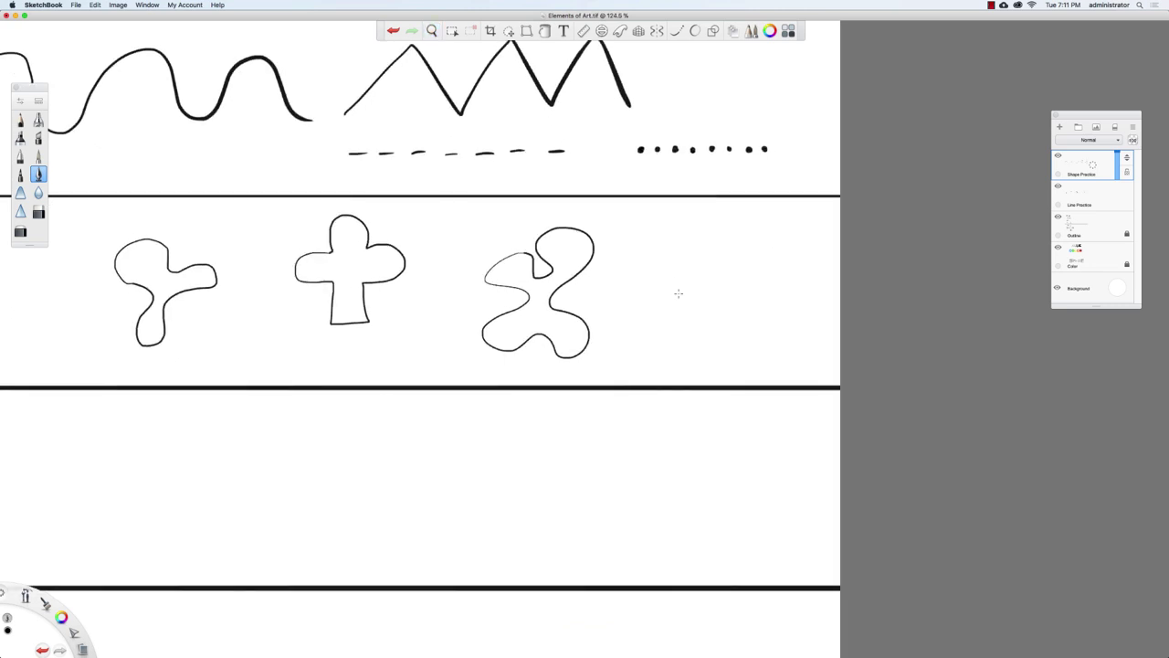
{"action": "mouse_move", "coordinate": [678, 300]}
{"action": "left_mouse_down"}
{"action": "mouse_move", "coordinate": [663, 273]}
{"action": "mouse_move", "coordinate": [705, 294]}
{"action": "mouse_move", "coordinate": [771, 295]}
{"action": "mouse_move", "coordinate": [740, 349]}
{"action": "mouse_move", "coordinate": [668, 322]}
{"action": "mouse_move", "coordinate": [677, 302]}
{"action": "mouse_move", "coordinate": [587, 326]}
{"action": "mouse_move", "coordinate": [660, 368]}
{"action": "mouse_move", "coordinate": [740, 338]}
{"action": "left_mouse_up"}
{"action": "key", "text": "space"}
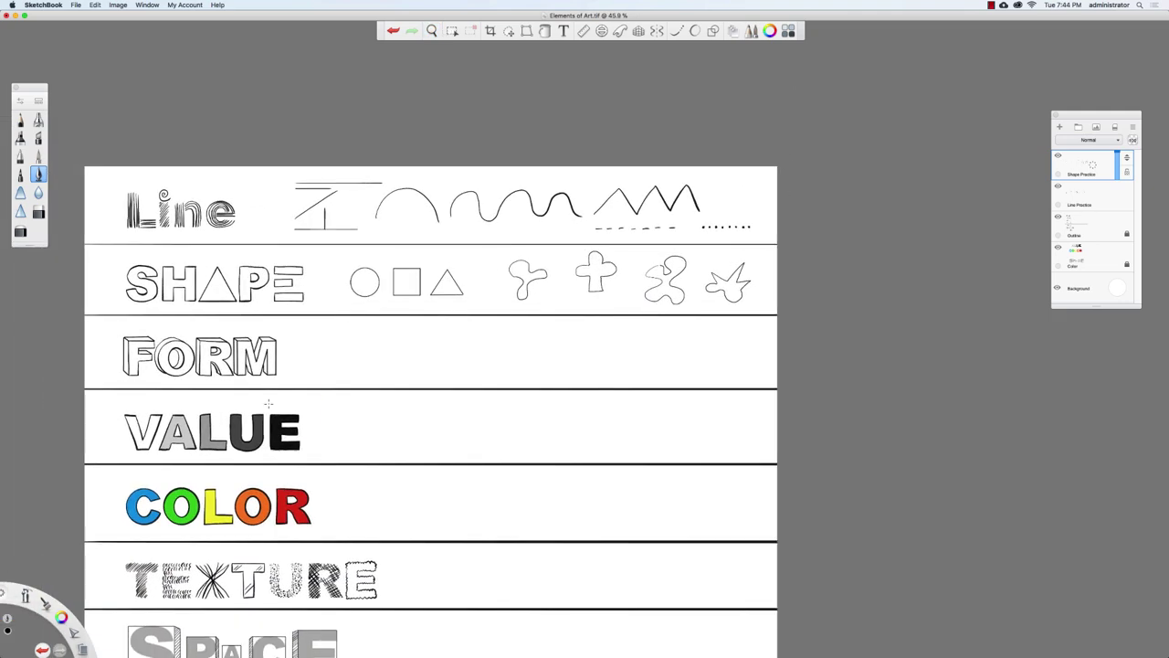
Step: Place the Ellipse guide to the right of the word FORM, open it to a full circle, enlarge it, try its rotation and close it
{"action": "key", "text": "space"}
{"action": "left_click_drag", "start_coordinate": [232, 378], "coordinate": [635, 470]}
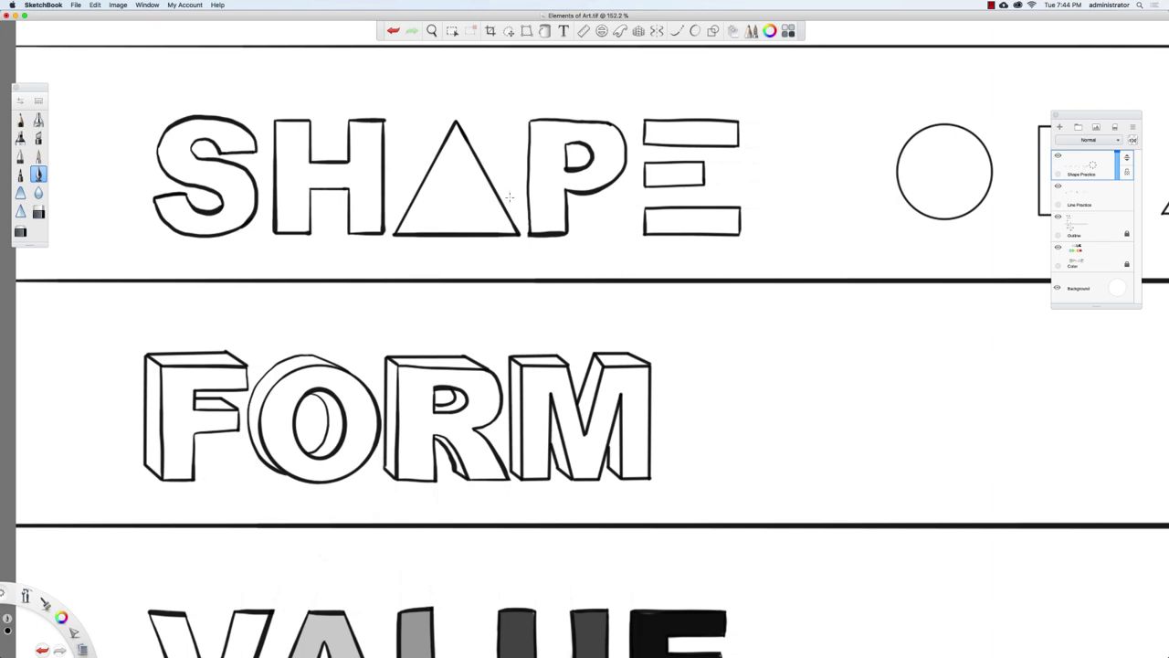
{"action": "scroll", "coordinate": [704, 195], "scroll_direction": "down", "scroll_amount": 3}
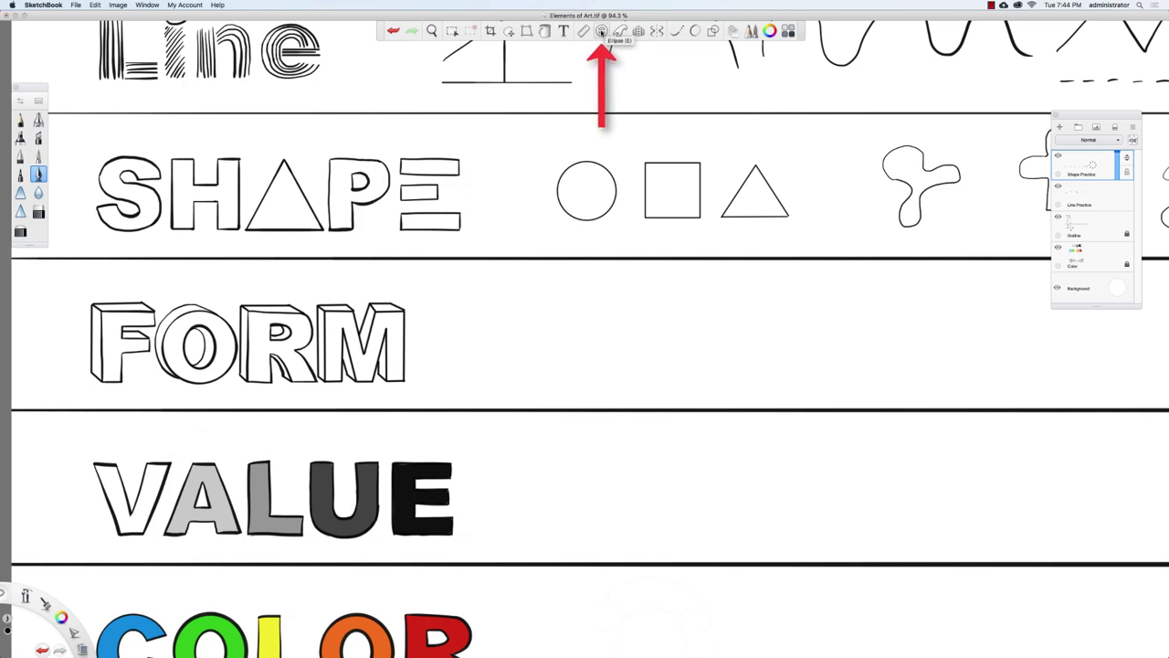
{"action": "left_click", "coordinate": [602, 30]}
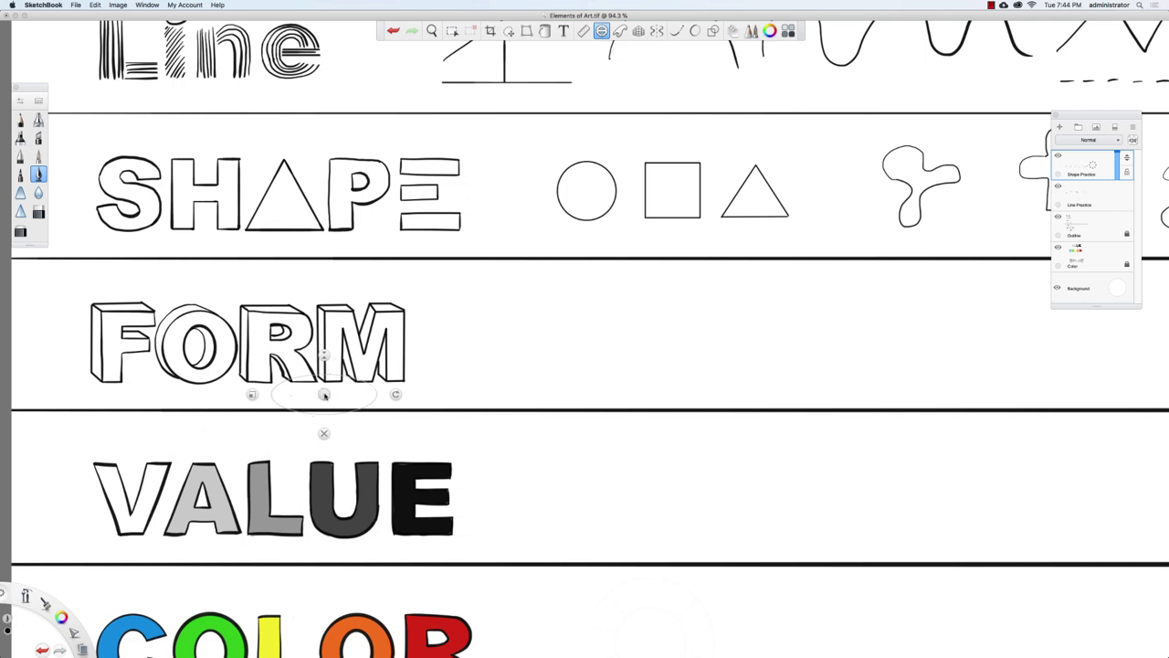
{"action": "left_click_drag", "start_coordinate": [324, 396], "coordinate": [545, 342]}
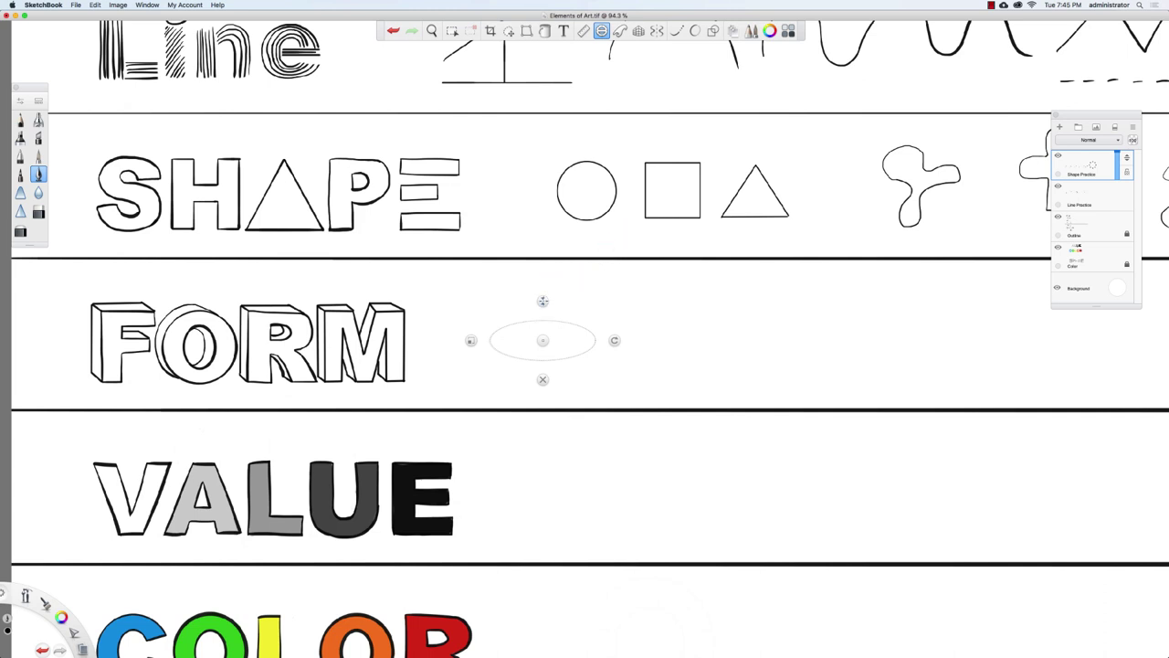
{"action": "left_click_drag", "start_coordinate": [543, 301], "coordinate": [545, 340]}
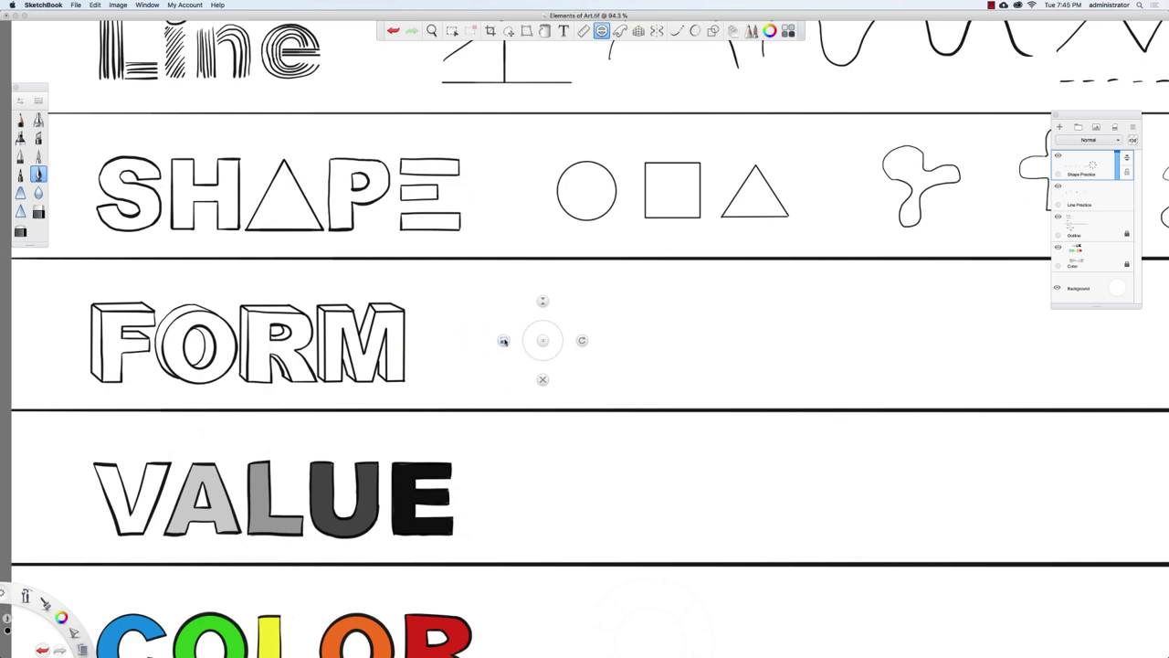
{"action": "left_click_drag", "start_coordinate": [503, 341], "coordinate": [471, 360]}
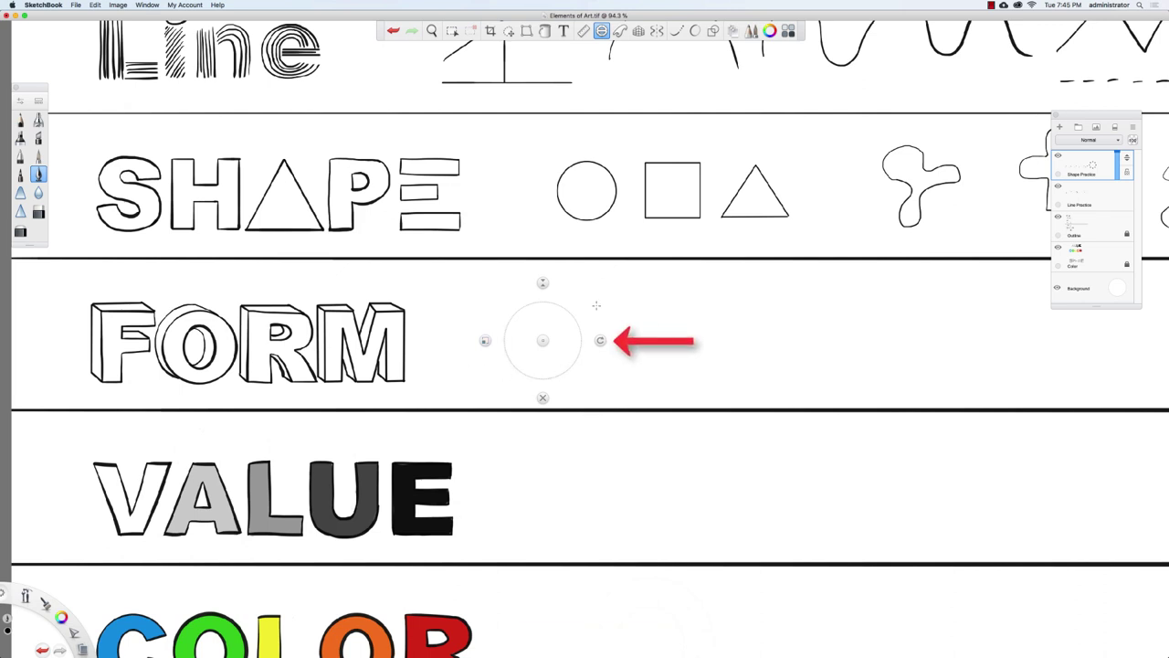
{"action": "mouse_move", "coordinate": [600, 341]}
{"action": "left_mouse_down"}
{"action": "mouse_move", "coordinate": [595, 368]}
{"action": "mouse_move", "coordinate": [551, 396]}
{"action": "mouse_move", "coordinate": [590, 371]}
{"action": "mouse_move", "coordinate": [608, 339]}
{"action": "left_mouse_up"}
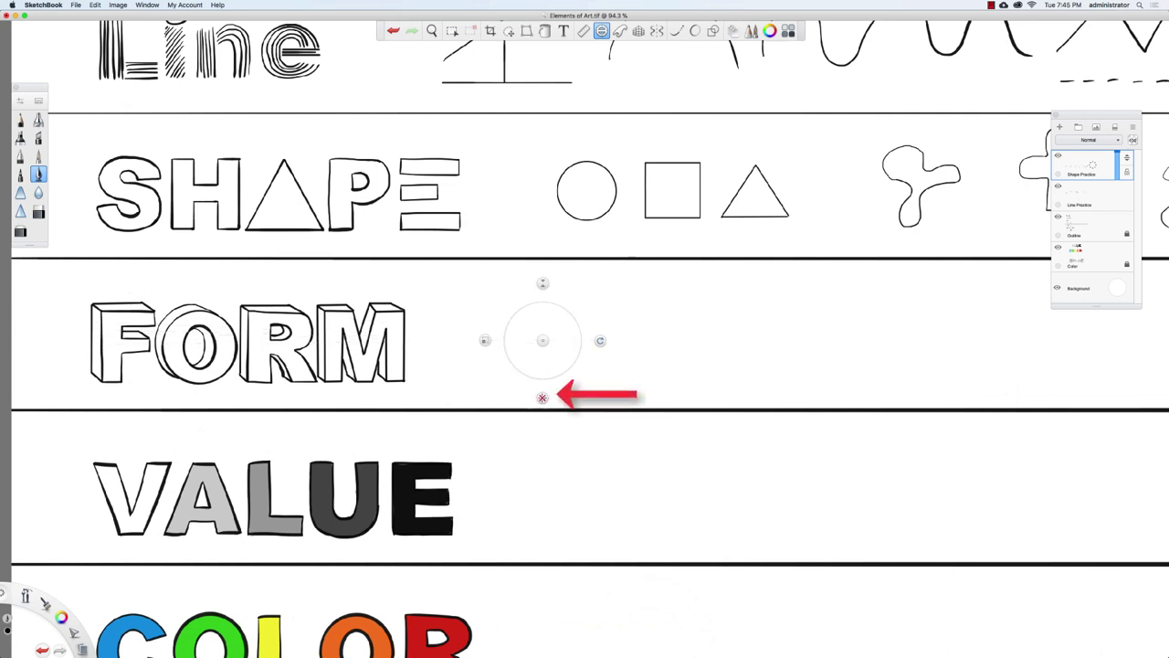
{"action": "left_click", "coordinate": [543, 397]}
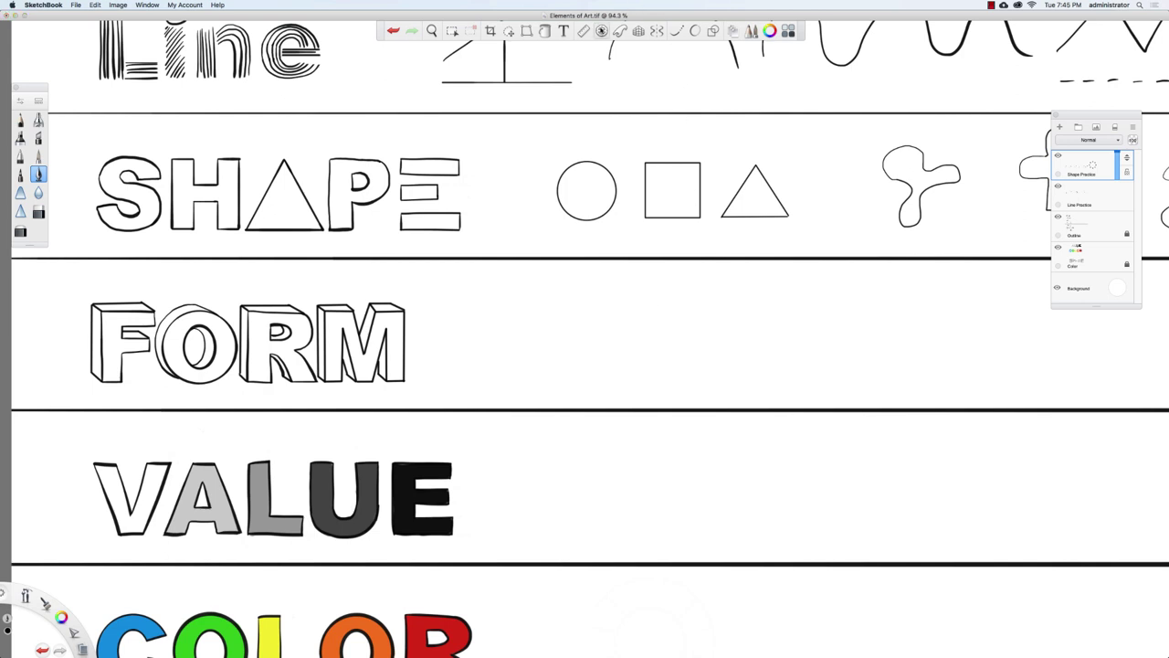
Step: Bring back the circular Ellipse guide, shift it slightly away from the word FORM and trace the whole circle
{"action": "left_click", "coordinate": [601, 30]}
{"action": "left_click_drag", "start_coordinate": [543, 341], "coordinate": [565, 347]}
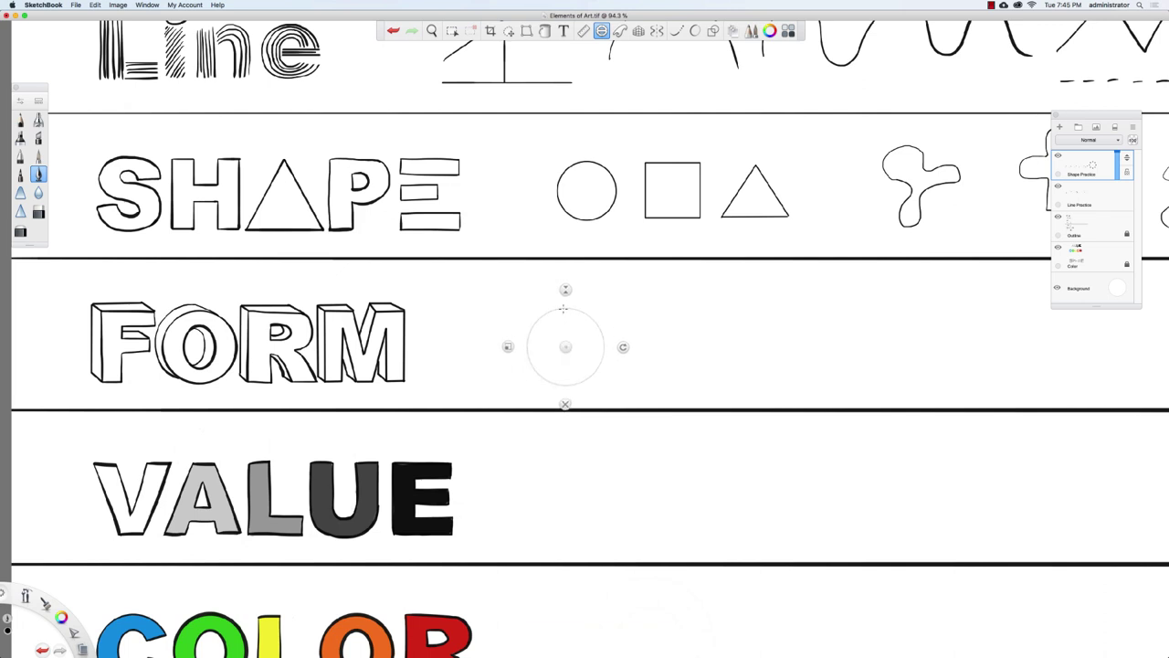
{"action": "mouse_move", "coordinate": [563, 305]}
{"action": "left_mouse_down"}
{"action": "mouse_move", "coordinate": [532, 353]}
{"action": "mouse_move", "coordinate": [569, 401]}
{"action": "mouse_move", "coordinate": [619, 342]}
{"action": "mouse_move", "coordinate": [556, 311]}
{"action": "mouse_move", "coordinate": [519, 369]}
{"action": "mouse_move", "coordinate": [565, 412]}
{"action": "mouse_move", "coordinate": [620, 395]}
{"action": "mouse_move", "coordinate": [639, 347]}
{"action": "left_mouse_up"}
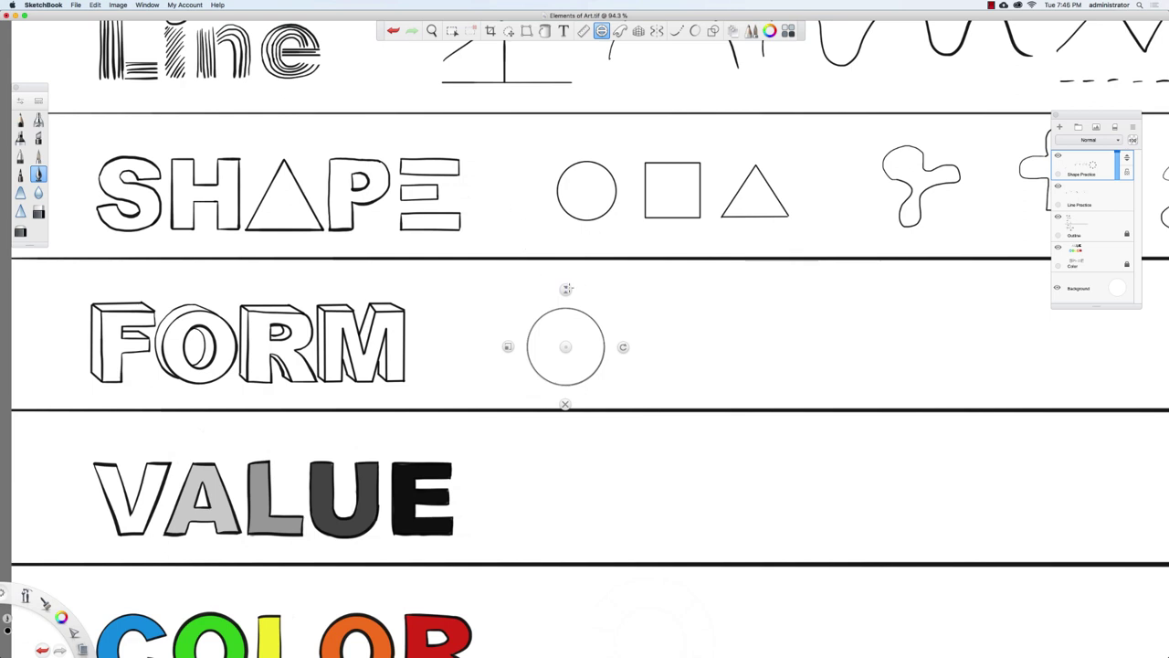
Step: Flatten the Ellipse guide into a narrow horizontal ellipse, scale it to the circle's width and centre it on the circle
{"action": "left_click_drag", "start_coordinate": [566, 288], "coordinate": [577, 338]}
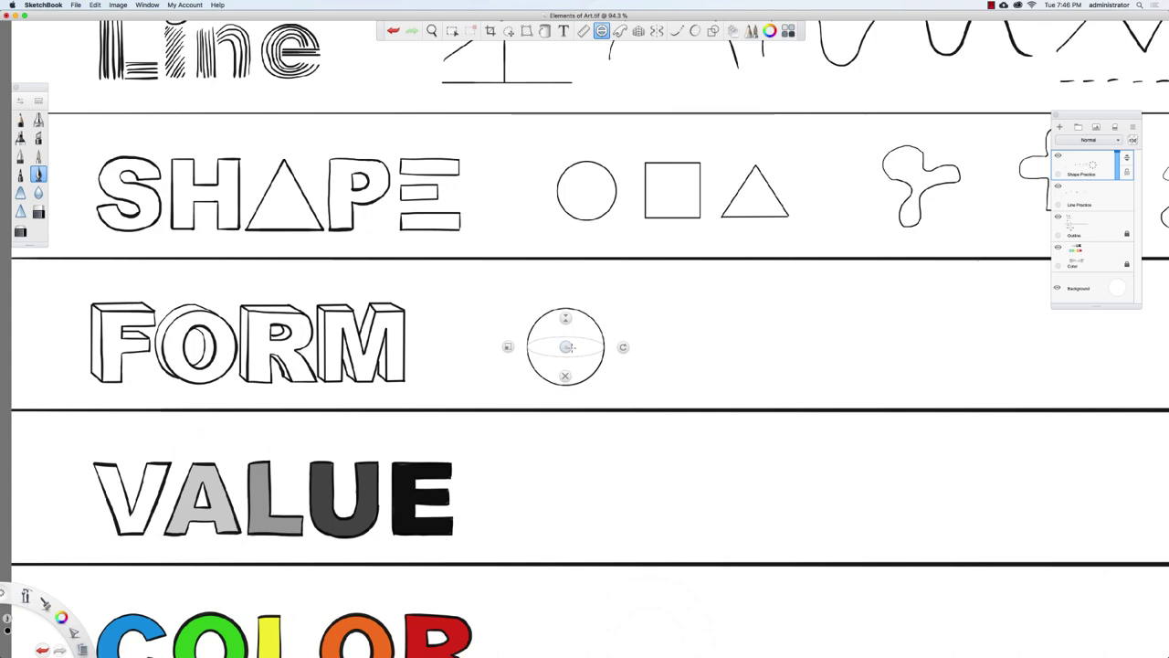
{"action": "key", "text": "space"}
{"action": "left_click_drag", "start_coordinate": [584, 339], "coordinate": [666, 334]}
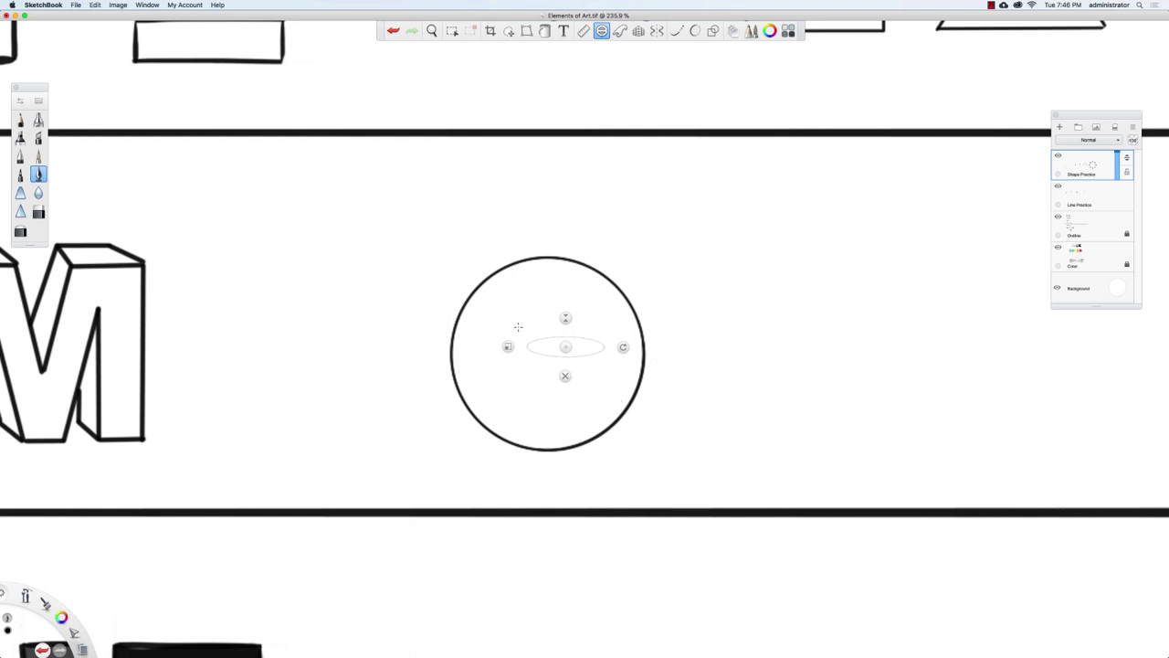
{"action": "left_click_drag", "start_coordinate": [508, 346], "coordinate": [456, 346]}
{"action": "mouse_move", "coordinate": [565, 347]}
{"action": "left_mouse_down"}
{"action": "mouse_move", "coordinate": [536, 355]}
{"action": "mouse_move", "coordinate": [548, 354]}
{"action": "left_mouse_up"}
{"action": "left_click_drag", "start_coordinate": [441, 355], "coordinate": [431, 354]}
{"action": "left_click_drag", "start_coordinate": [548, 354], "coordinate": [546, 353]}
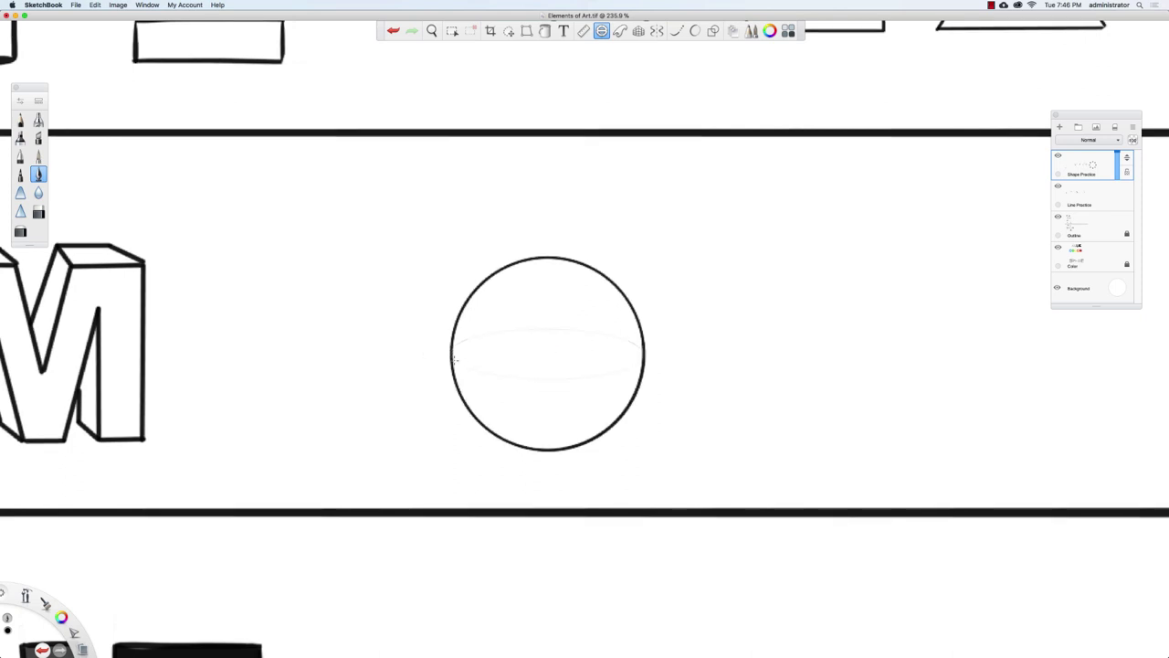
Step: Trace the lower half of the flat ellipse as the sphere's horizontal contour line and dismiss the guide
{"action": "mouse_move", "coordinate": [451, 356]}
{"action": "left_mouse_down"}
{"action": "mouse_move", "coordinate": [517, 383]}
{"action": "mouse_move", "coordinate": [642, 357]}
{"action": "left_mouse_up"}
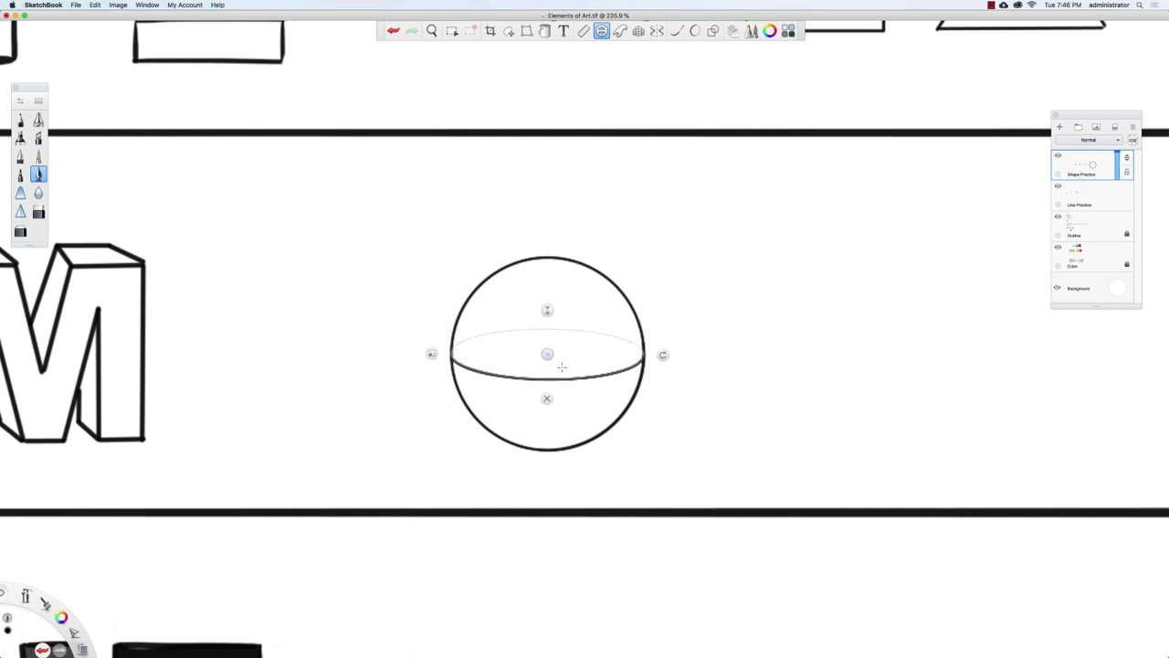
{"action": "key", "text": "Escape"}
{"action": "key", "text": "space"}
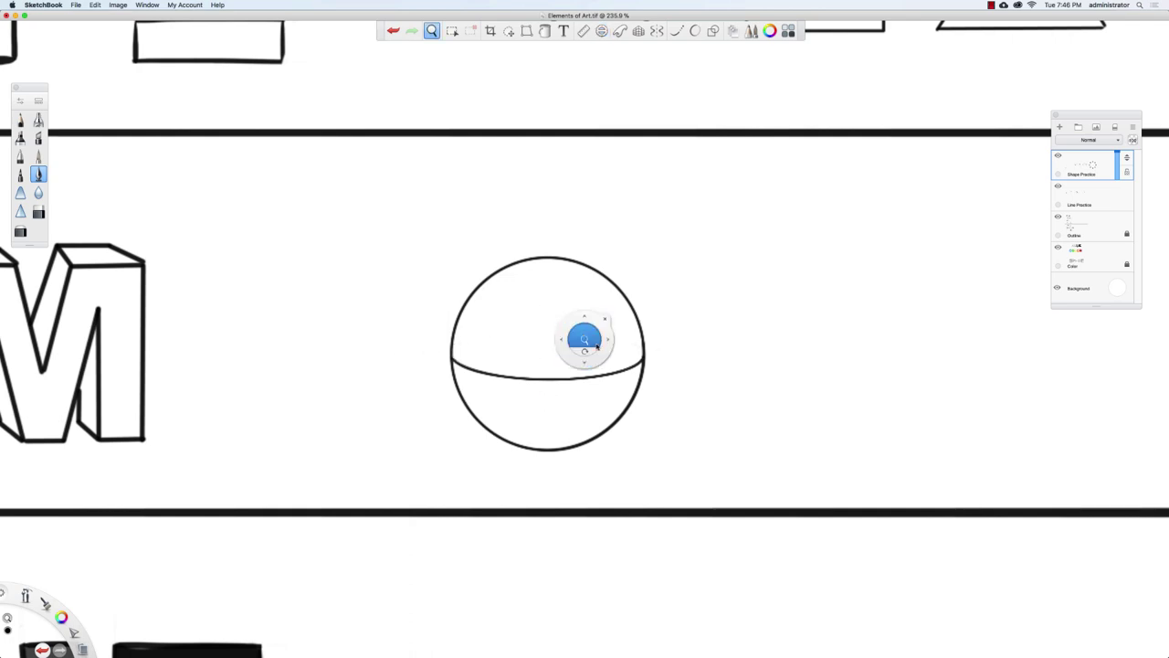
{"action": "left_click_drag", "start_coordinate": [588, 339], "coordinate": [566, 423]}
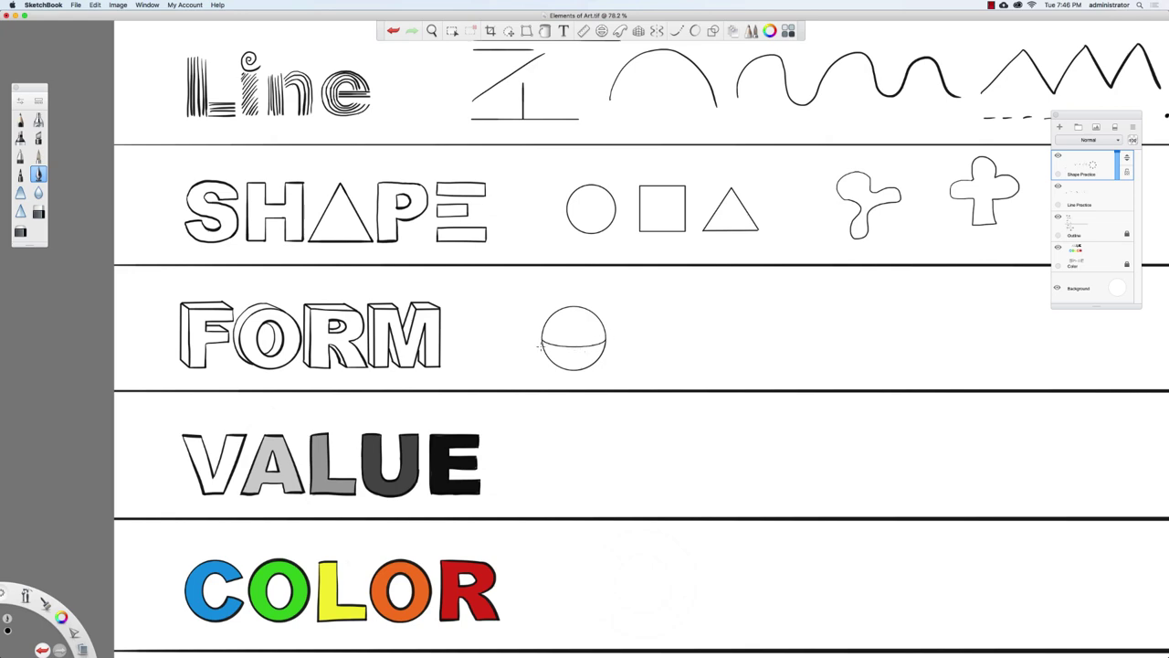
Step: Show the Ellipse guide again and rotate it upright to 90°
{"action": "key", "text": "space"}
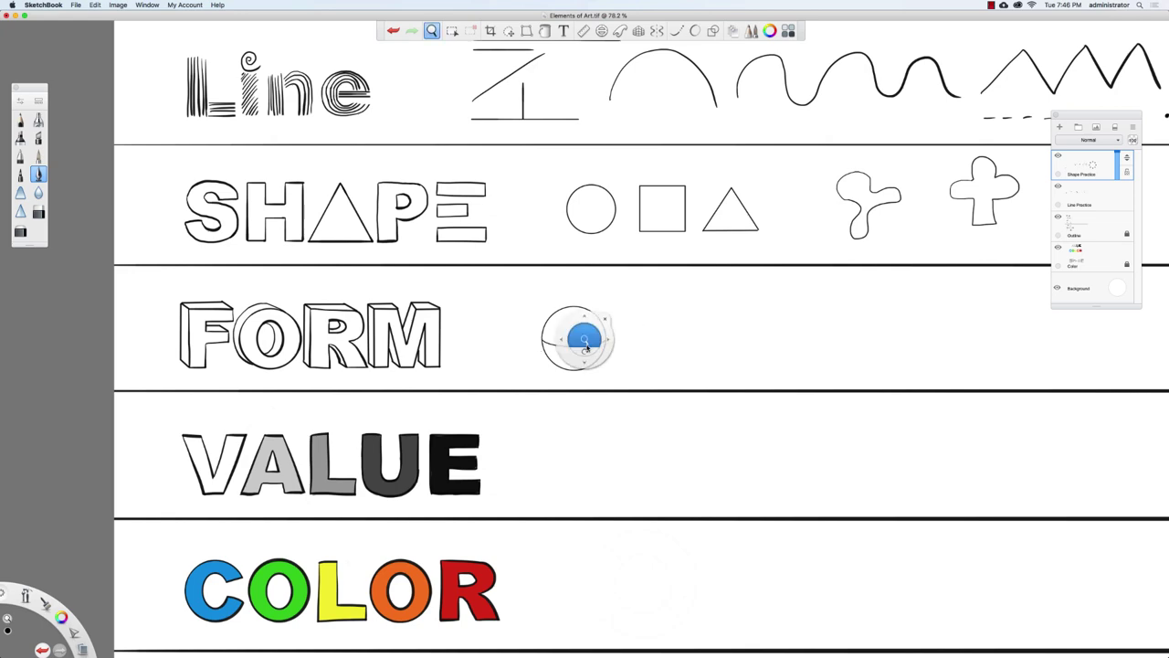
{"action": "left_click_drag", "start_coordinate": [585, 340], "coordinate": [663, 326]}
{"action": "left_click", "coordinate": [602, 30]}
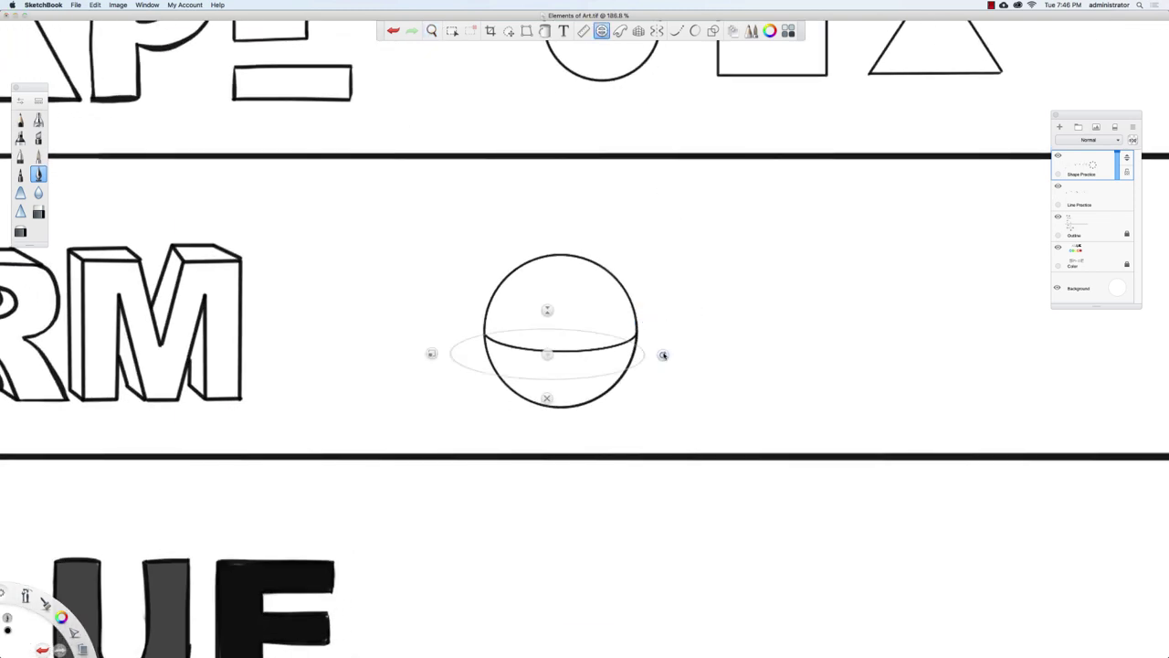
{"action": "left_click_drag", "start_coordinate": [663, 355], "coordinate": [548, 471]}
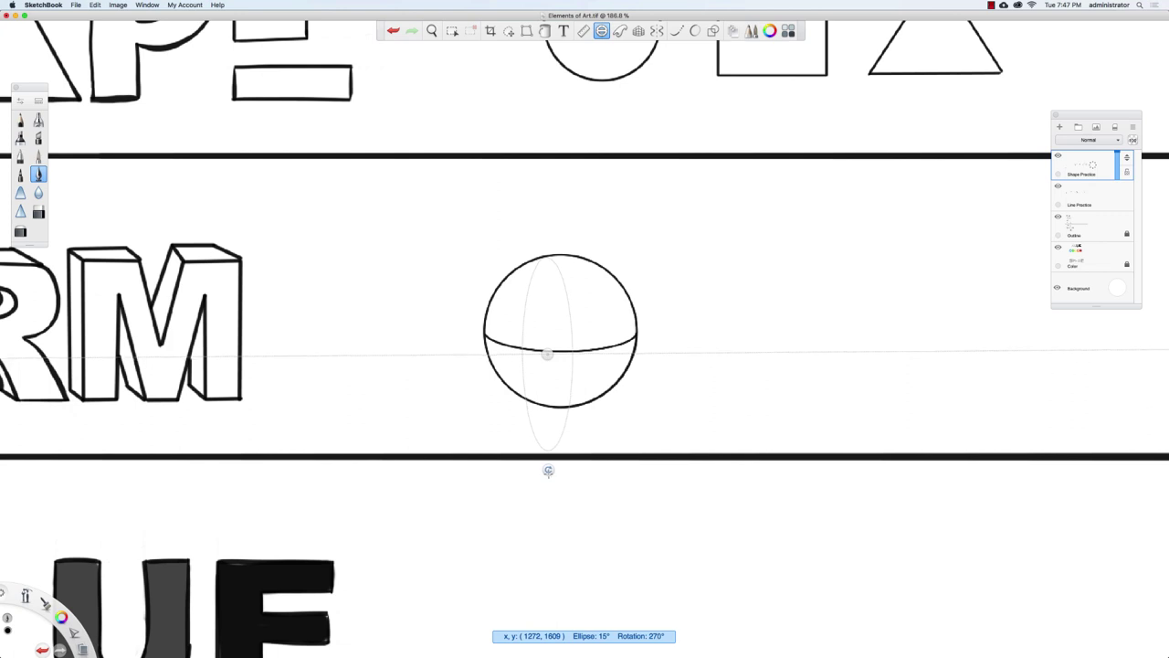
{"action": "left_click_drag", "start_coordinate": [548, 469], "coordinate": [547, 238]}
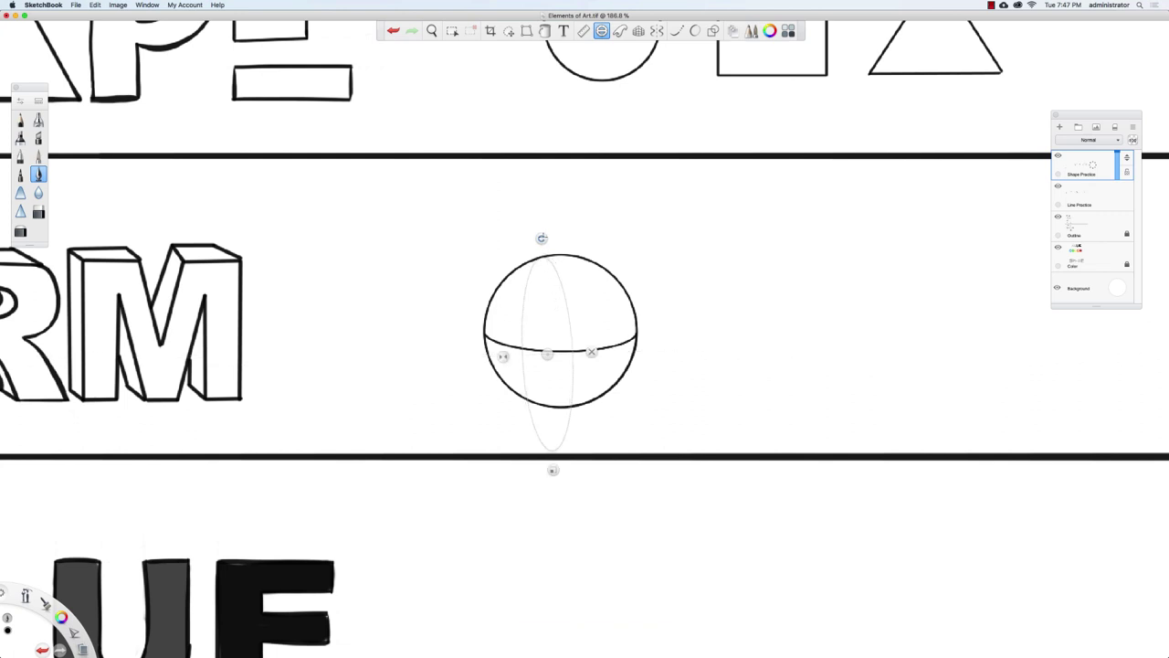
{"action": "left_click_drag", "start_coordinate": [547, 238], "coordinate": [548, 239]}
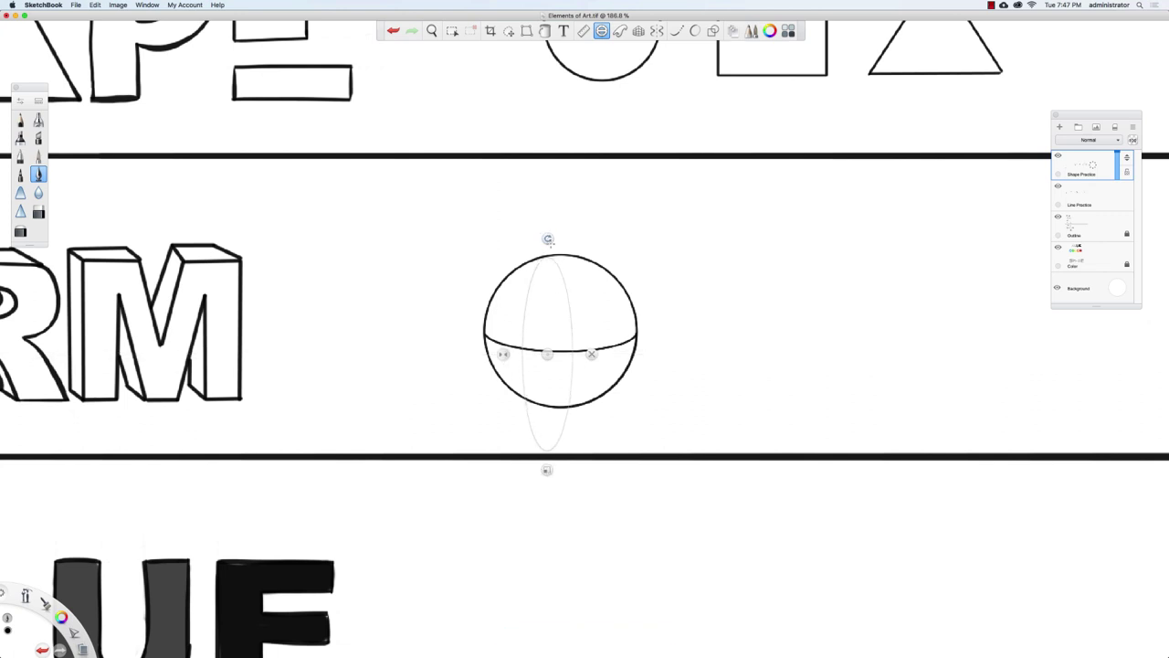
Step: Centre the upright Ellipse guide on the sphere and scale it to the sphere's full height
{"action": "left_click_drag", "start_coordinate": [546, 354], "coordinate": [563, 319]}
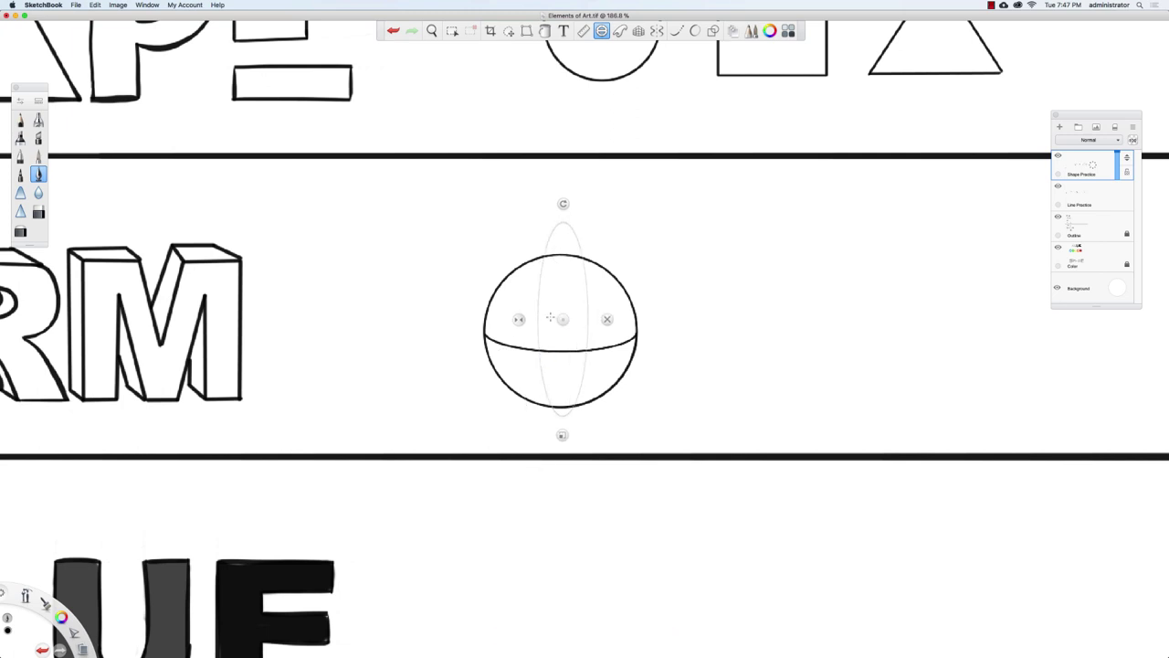
{"action": "left_click_drag", "start_coordinate": [562, 434], "coordinate": [562, 434]}
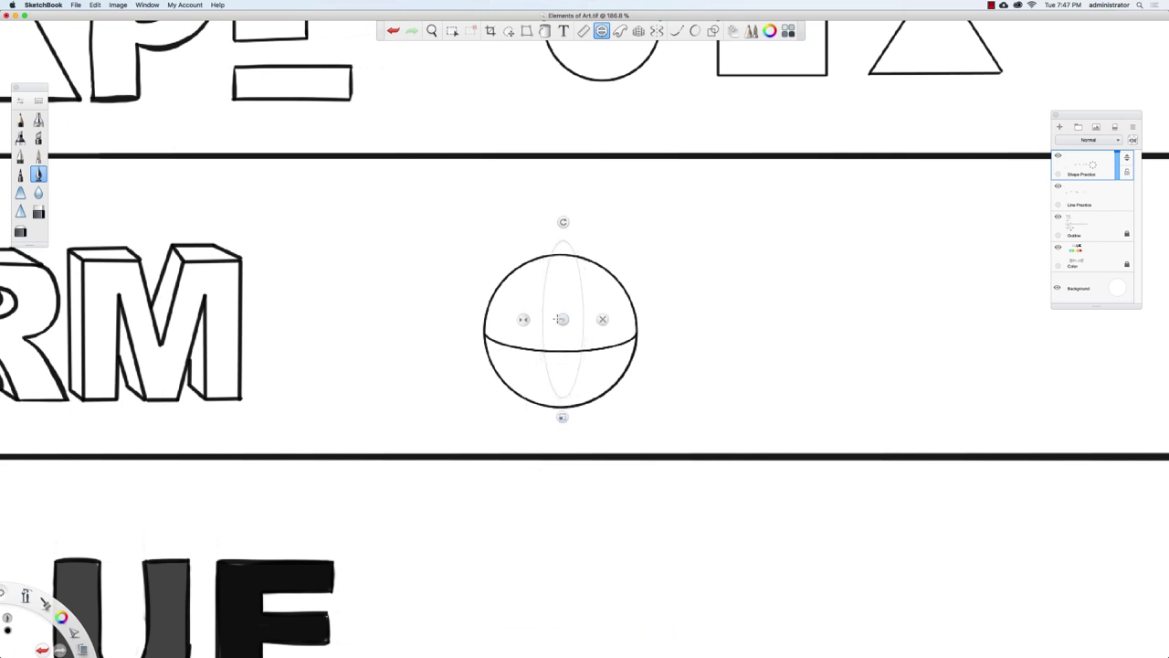
{"action": "left_click_drag", "start_coordinate": [563, 319], "coordinate": [561, 332]}
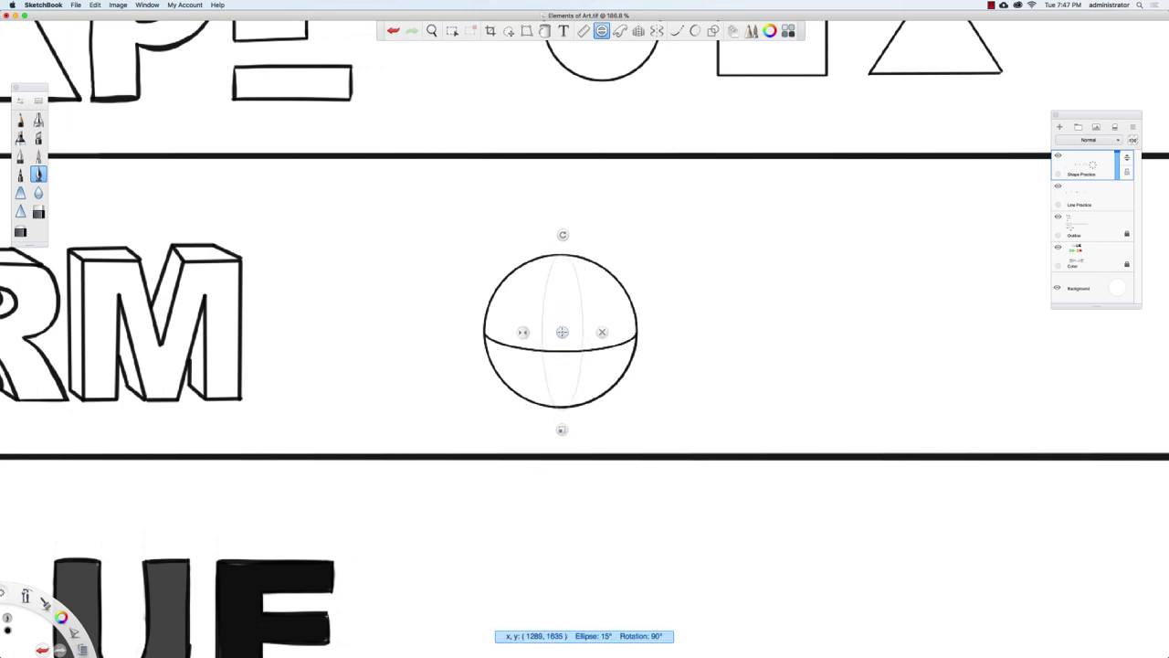
{"action": "left_click_drag", "start_coordinate": [562, 429], "coordinate": [561, 427]}
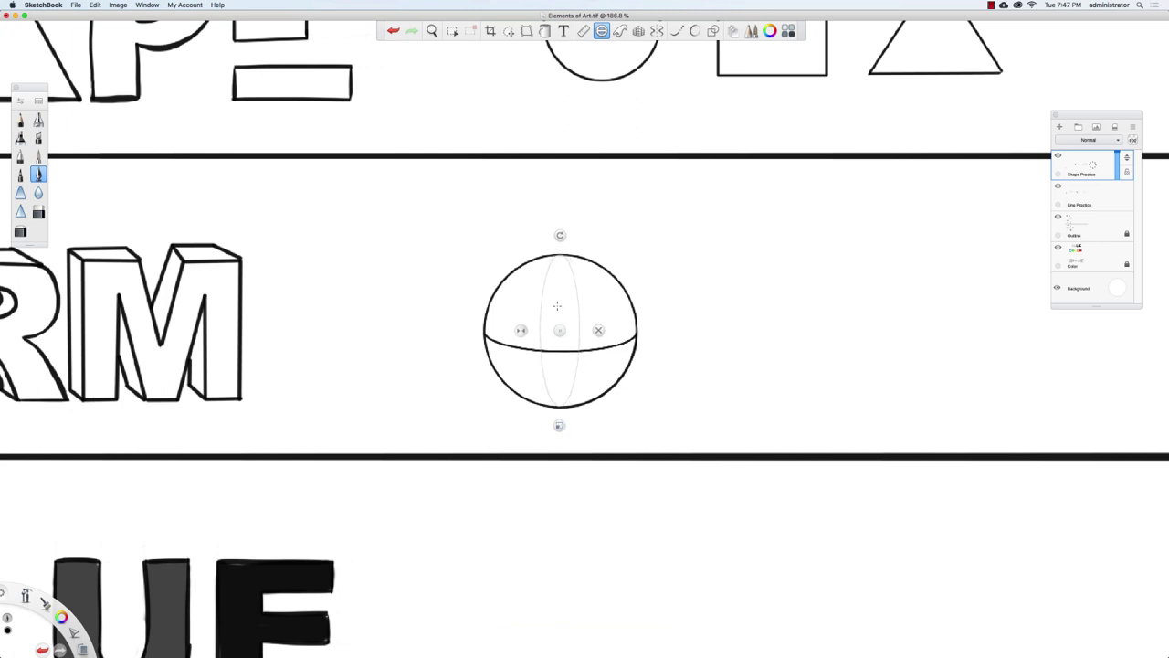
Step: Trace the left half of the upright ellipse as the sphere's vertical contour line and close the guide
{"action": "mouse_move", "coordinate": [558, 260]}
{"action": "left_mouse_down"}
{"action": "mouse_move", "coordinate": [542, 290]}
{"action": "mouse_move", "coordinate": [558, 406]}
{"action": "mouse_move", "coordinate": [543, 313]}
{"action": "mouse_move", "coordinate": [559, 259]}
{"action": "left_mouse_up"}
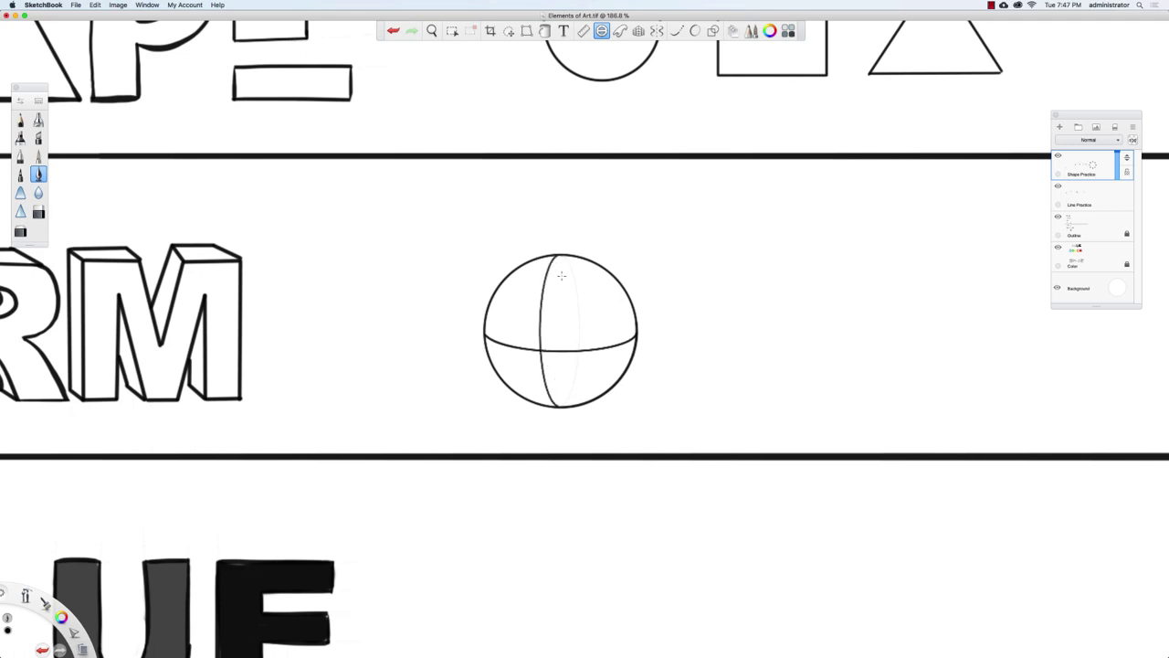
{"action": "left_click", "coordinate": [599, 330]}
{"action": "scroll", "coordinate": [601, 334], "scroll_direction": "down", "scroll_amount": 5}
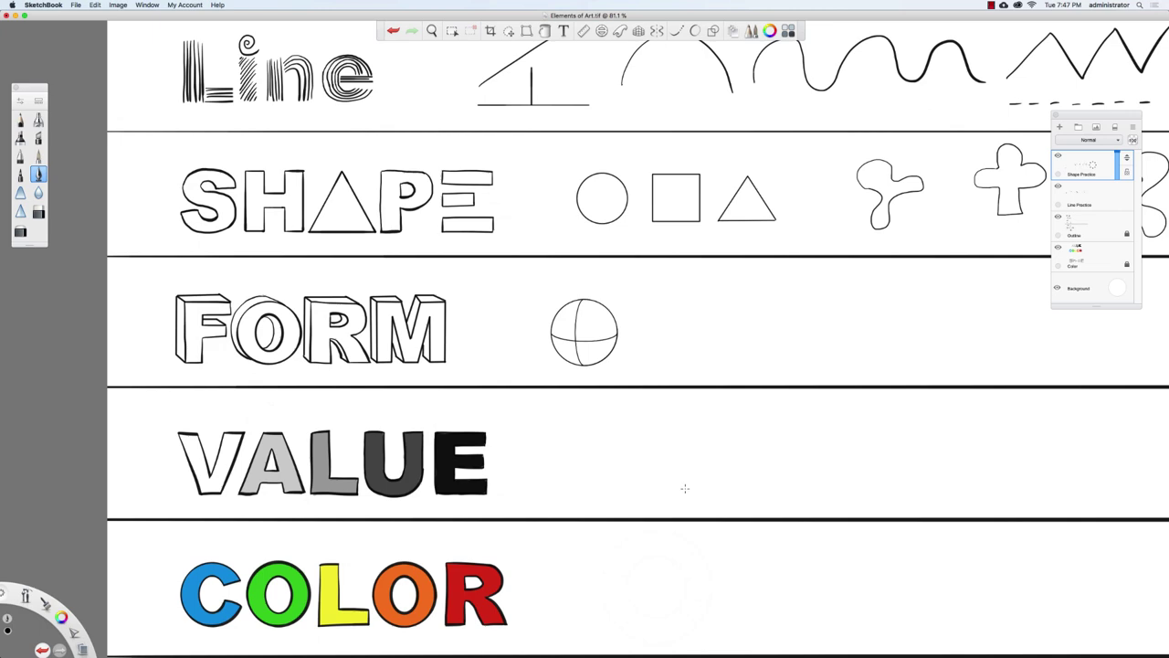
Step: Show the upright Ellipse guide again, centre it on the sphere and scale it to the sphere's full height
{"action": "scroll", "coordinate": [631, 333], "scroll_direction": "up", "scroll_amount": 5}
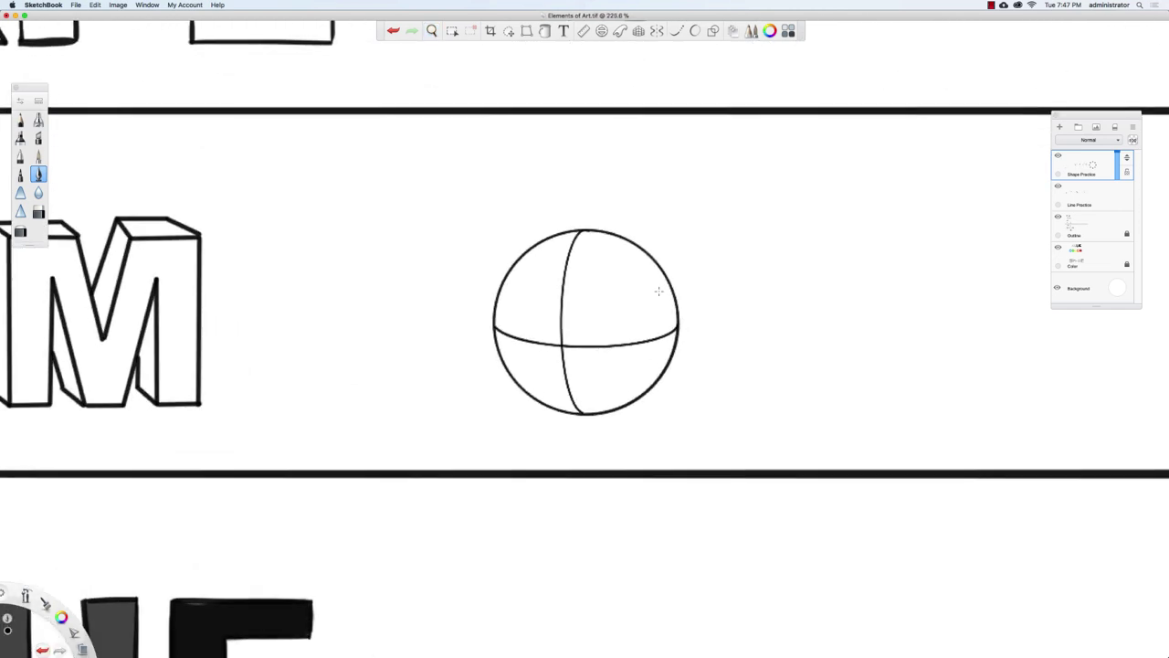
{"action": "left_click", "coordinate": [602, 30]}
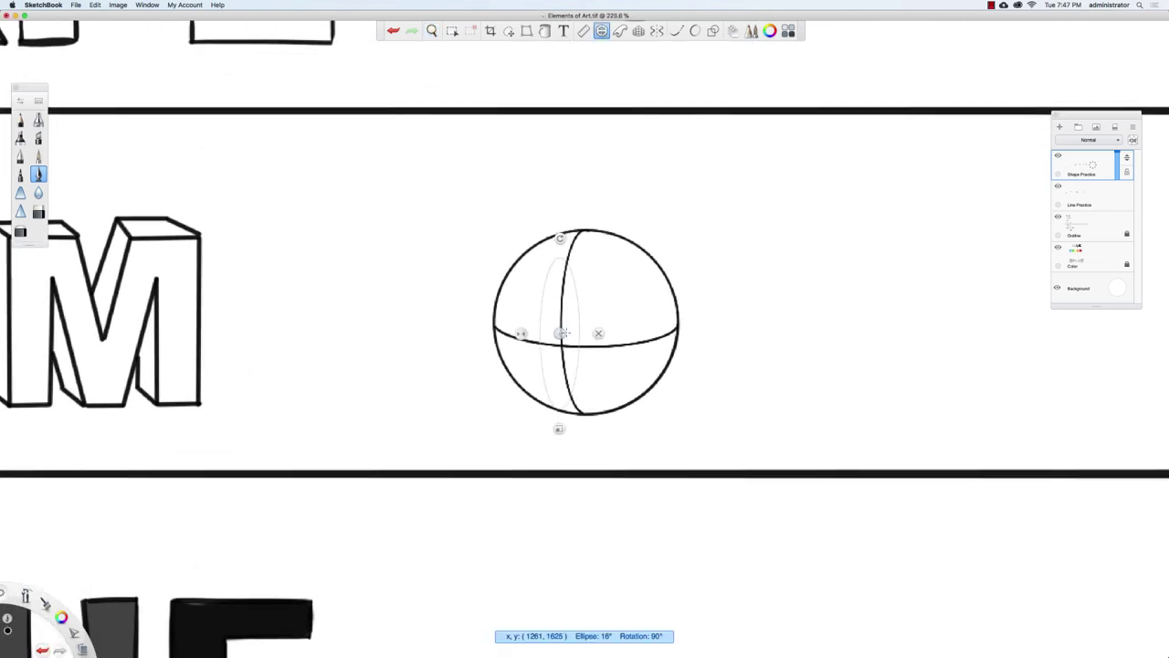
{"action": "left_click_drag", "start_coordinate": [561, 329], "coordinate": [585, 326]}
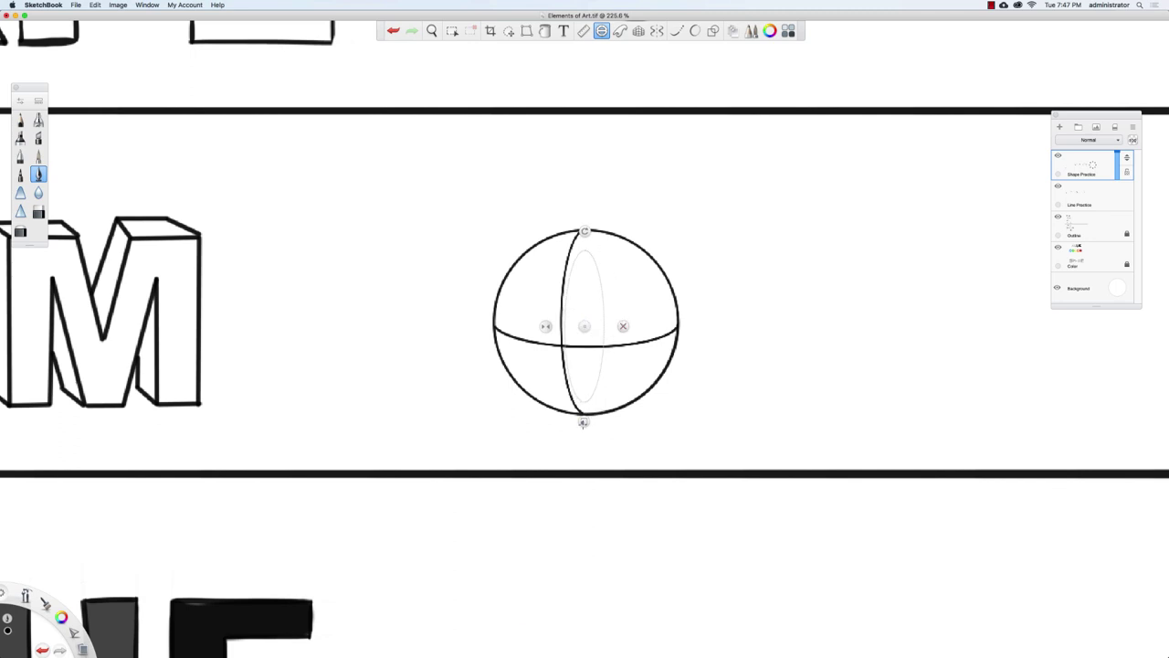
{"action": "left_click_drag", "start_coordinate": [583, 422], "coordinate": [583, 436]}
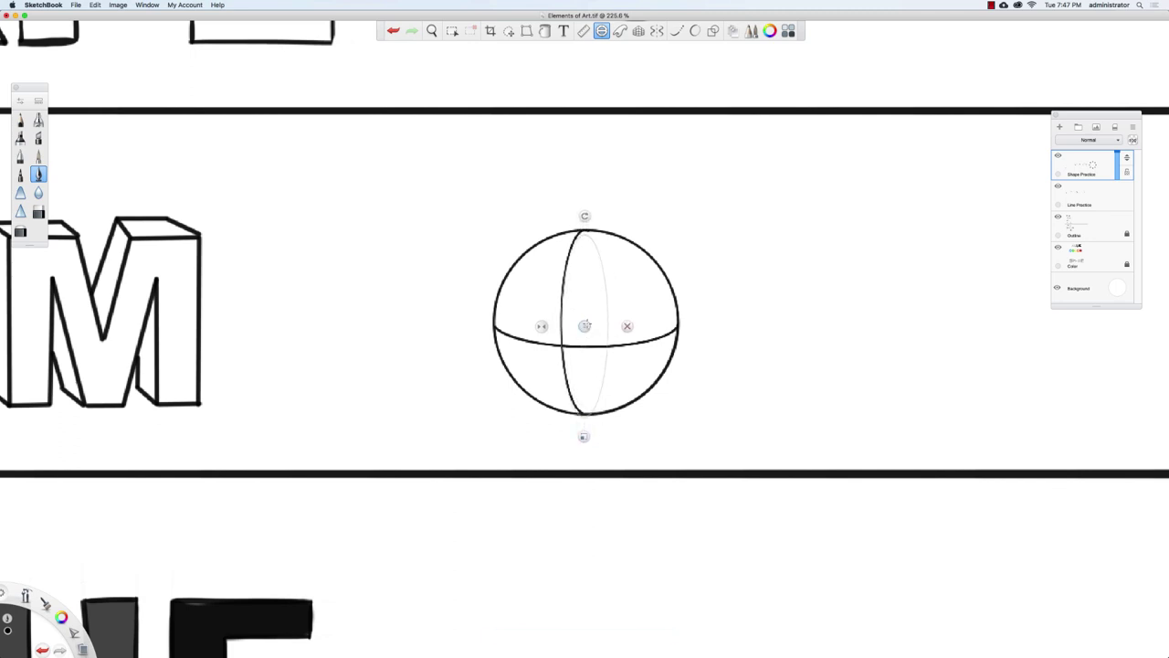
{"action": "left_click_drag", "start_coordinate": [584, 325], "coordinate": [586, 322]}
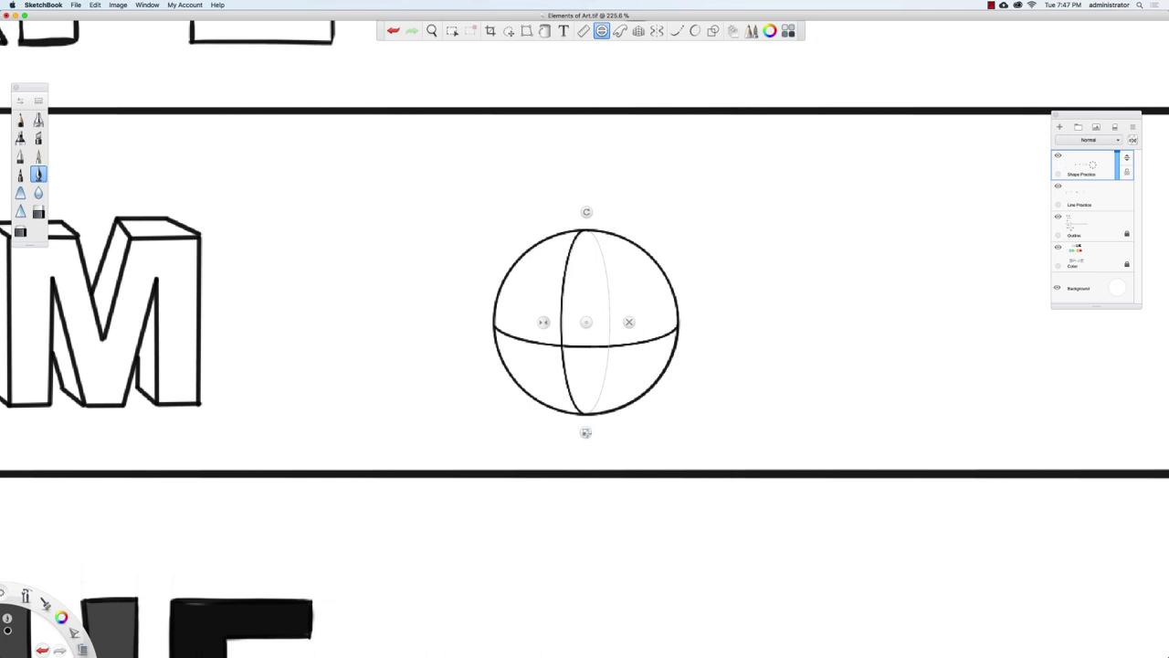
{"action": "left_click_drag", "start_coordinate": [586, 432], "coordinate": [585, 435]}
Step: Trace dashed hidden contours along the upright guide's right half and, with it rotated flat, its upper half, and close the guide
{"action": "mouse_move", "coordinate": [597, 236]}
{"action": "left_mouse_down"}
{"action": "mouse_move", "coordinate": [610, 286]}
{"action": "mouse_move", "coordinate": [599, 405]}
{"action": "left_mouse_up"}
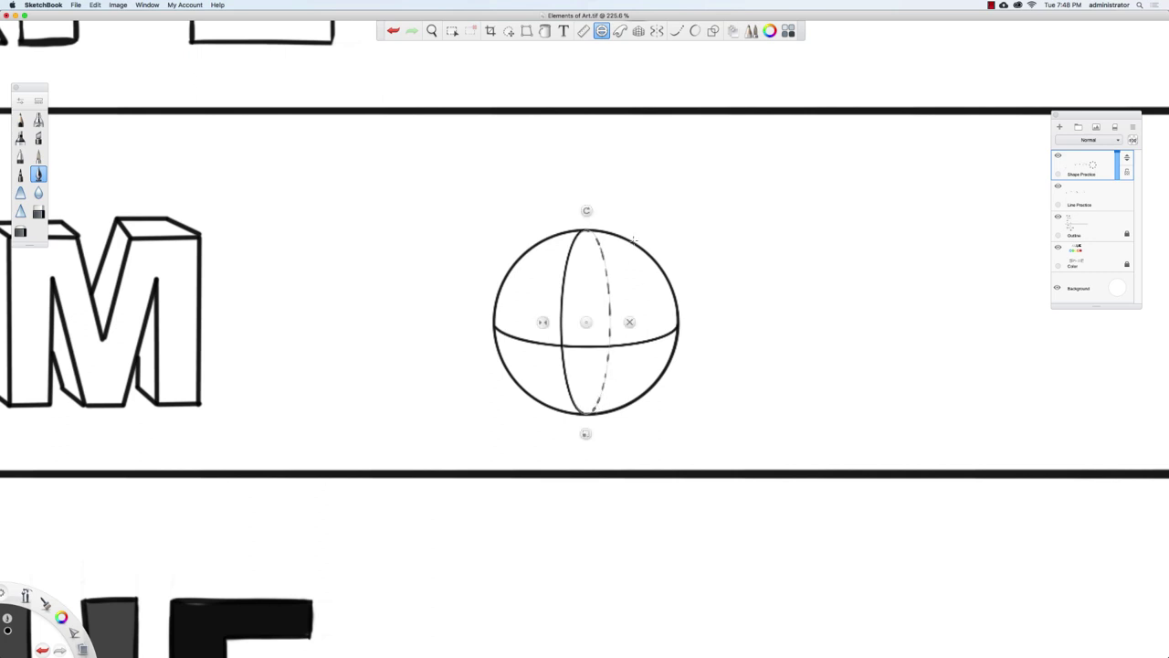
{"action": "mouse_move", "coordinate": [586, 210]}
{"action": "left_mouse_down"}
{"action": "mouse_move", "coordinate": [530, 224]}
{"action": "mouse_move", "coordinate": [496, 256]}
{"action": "mouse_move", "coordinate": [474, 323]}
{"action": "mouse_move", "coordinate": [539, 298]}
{"action": "mouse_move", "coordinate": [674, 312]}
{"action": "left_mouse_up"}
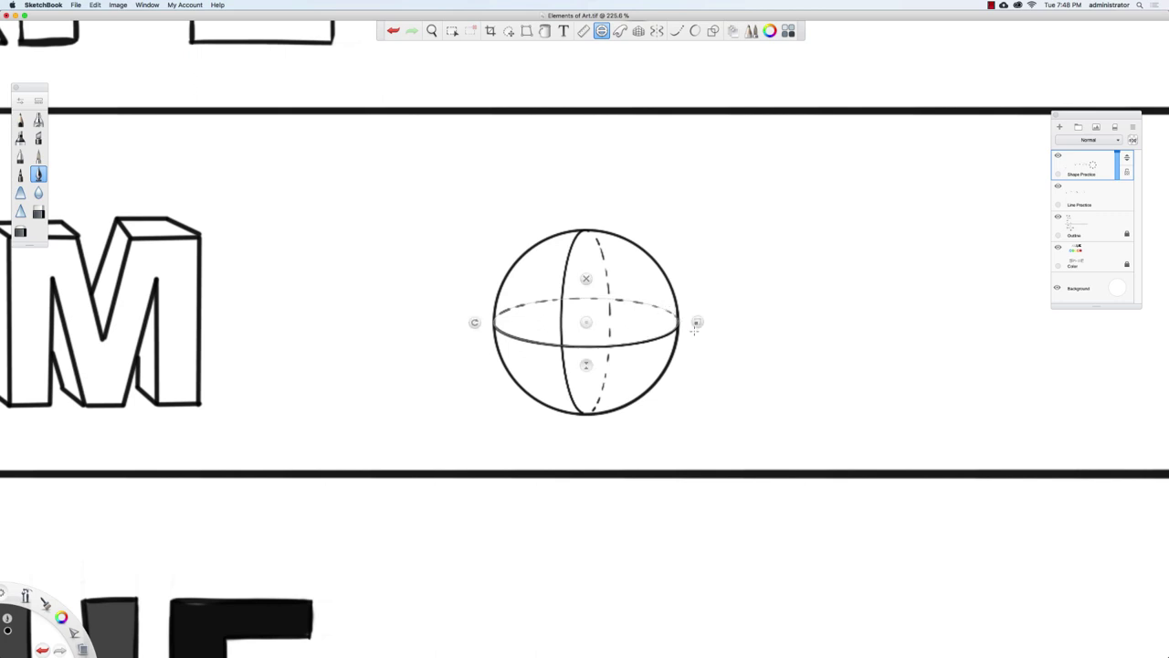
{"action": "left_click", "coordinate": [587, 278]}
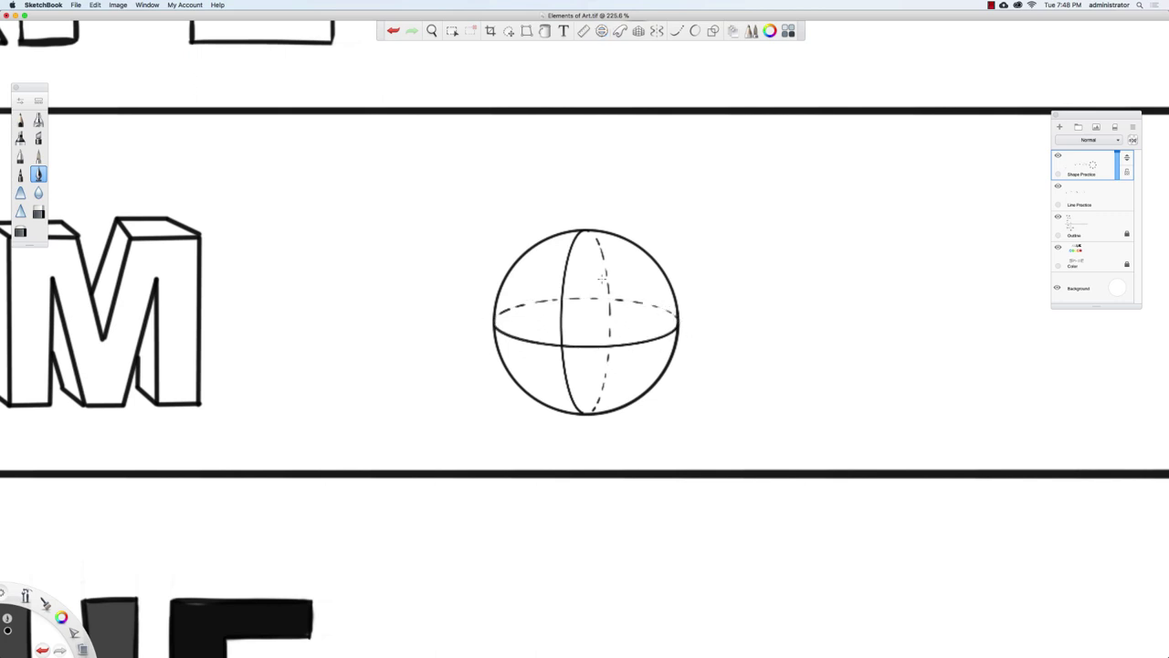
Step: Draw a perfect square with the Rectangle tool in the Form row, just right of the sphere and slightly shorter than it
{"action": "key", "text": "space"}
{"action": "left_click_drag", "start_coordinate": [624, 329], "coordinate": [661, 341]}
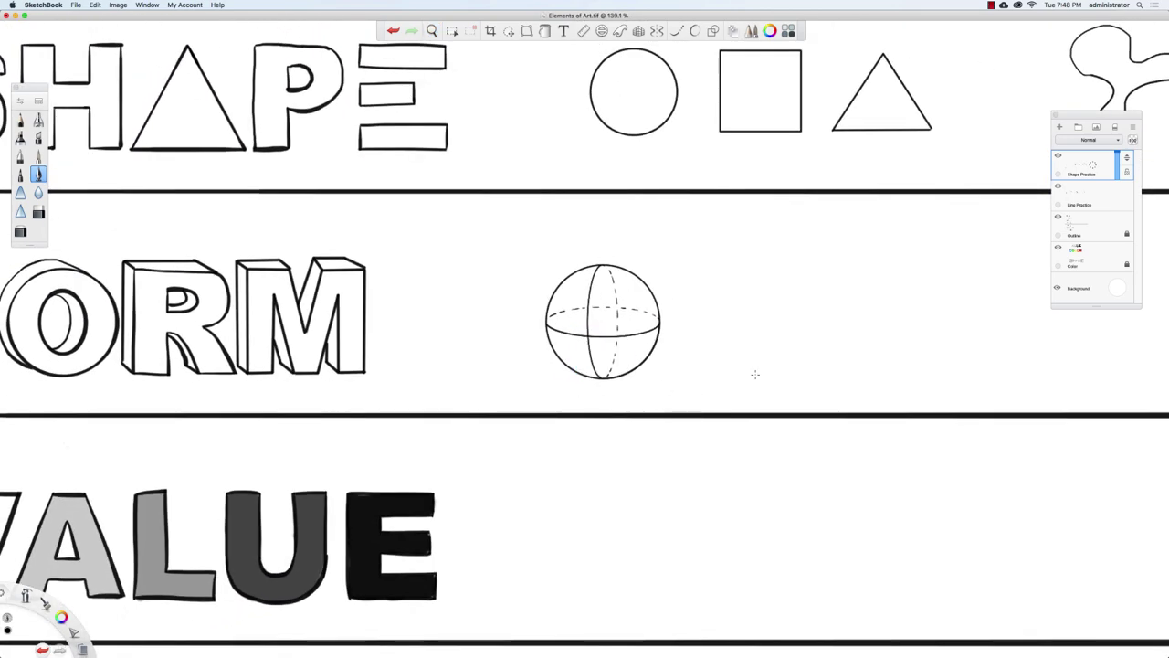
{"action": "scroll", "coordinate": [755, 374], "scroll_direction": "down", "scroll_amount": 3}
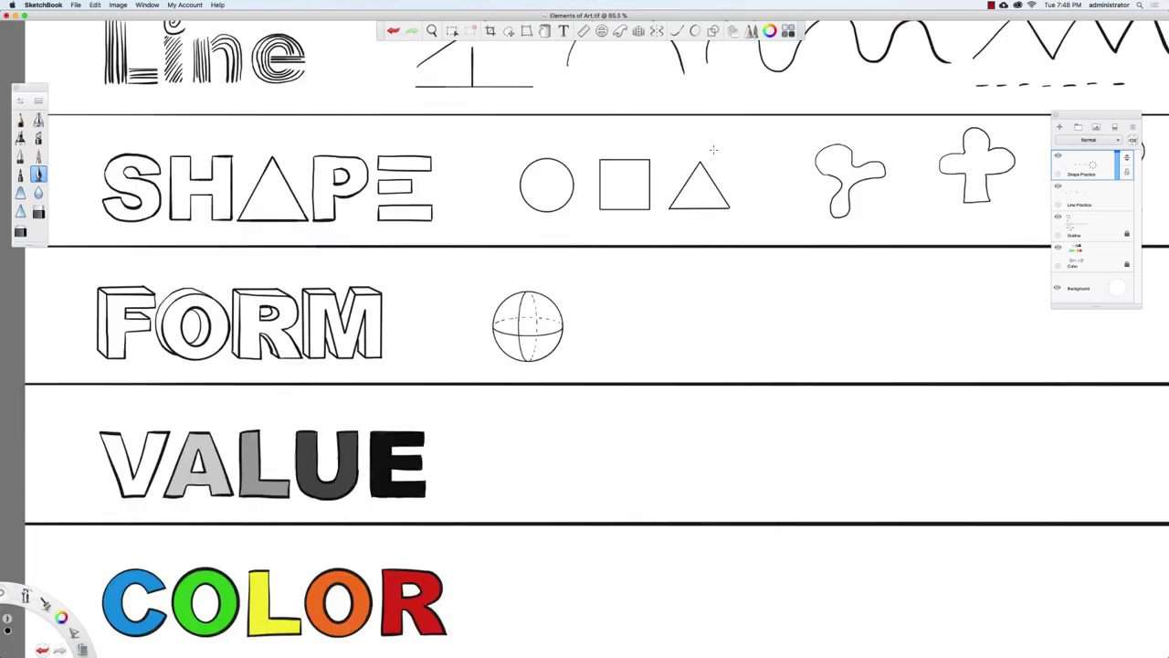
{"action": "left_click", "coordinate": [713, 31]}
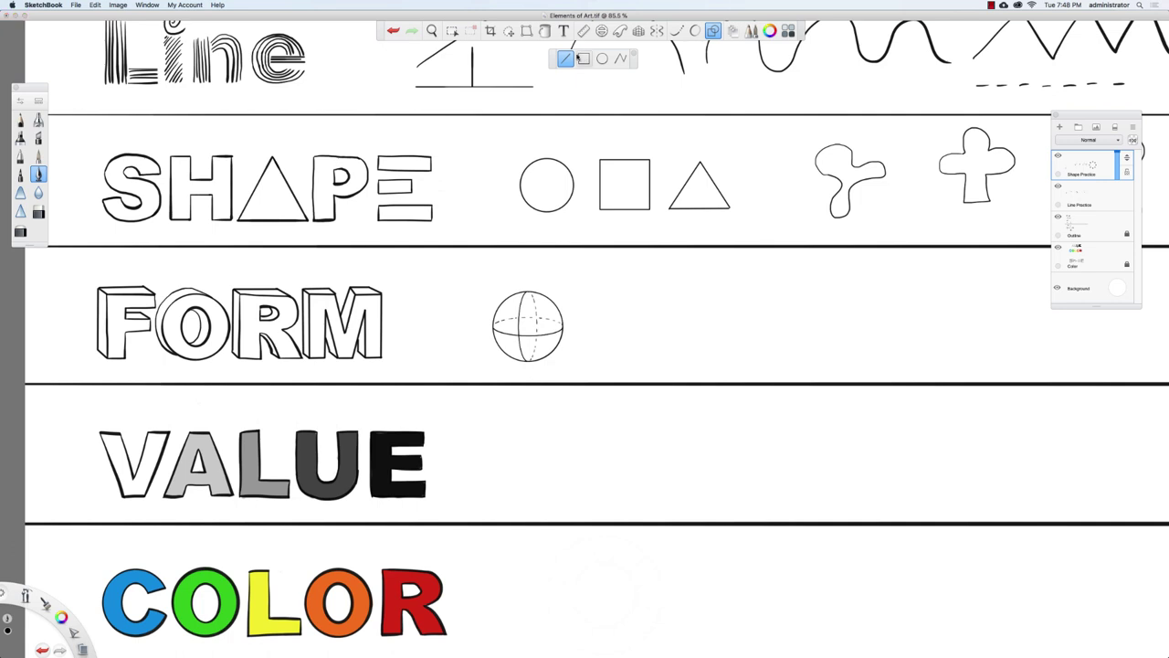
{"action": "left_click", "coordinate": [583, 59]}
{"action": "key", "text": "shift"}
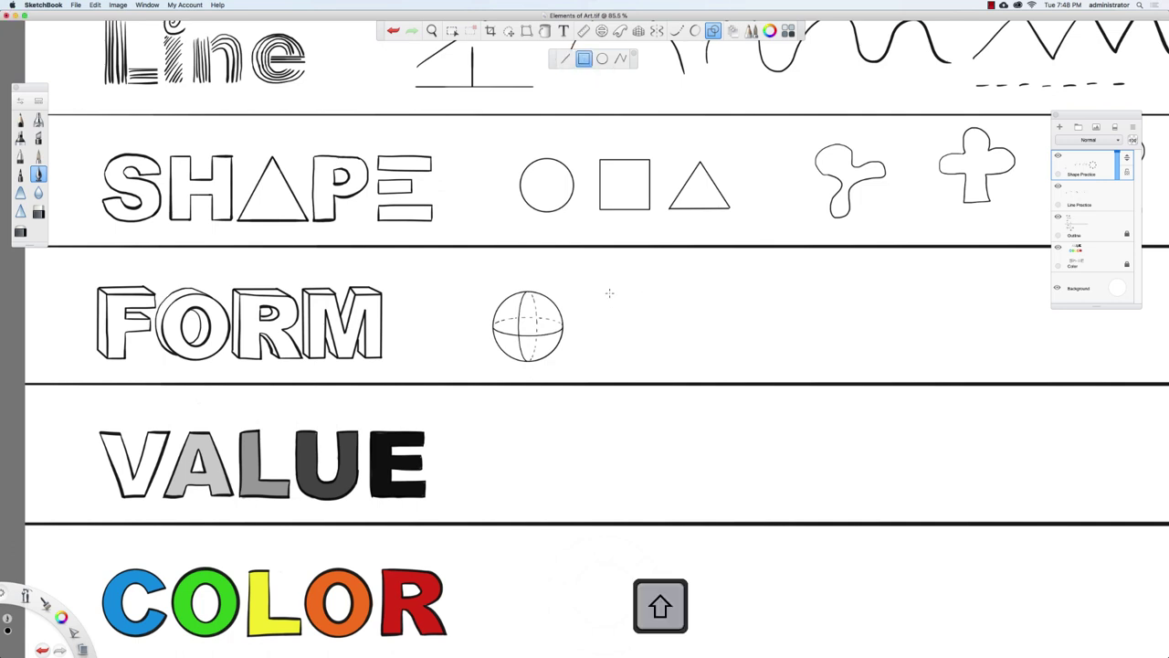
{"action": "left_click_drag", "start_coordinate": [610, 293], "coordinate": [650, 358]}
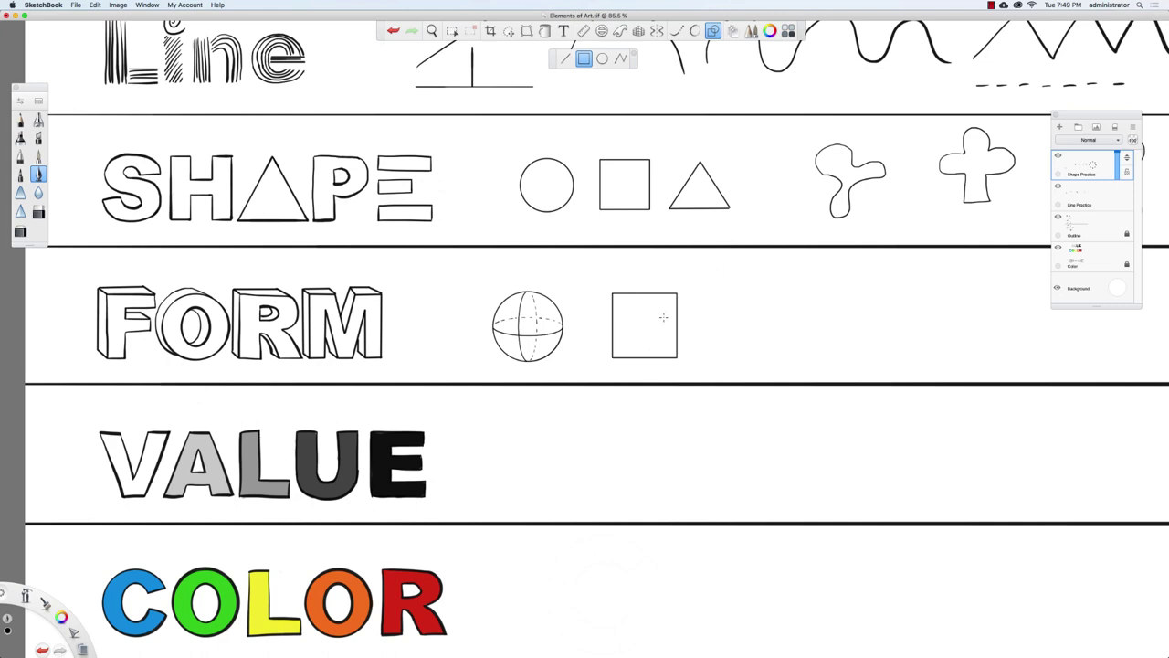
Step: Draw a straight line receding up and to the right from the square's upper-left corner with the Line tool
{"action": "left_click", "coordinate": [634, 336]}
{"action": "scroll", "coordinate": [677, 352], "scroll_direction": "up", "scroll_amount": 5}
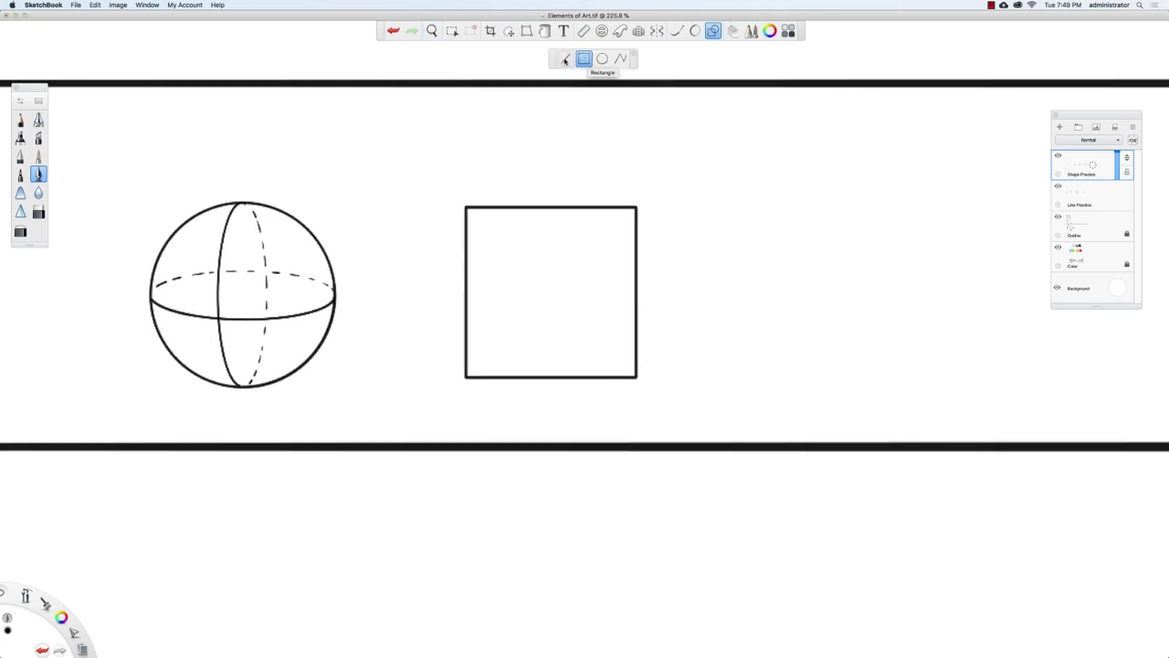
{"action": "left_click", "coordinate": [565, 59]}
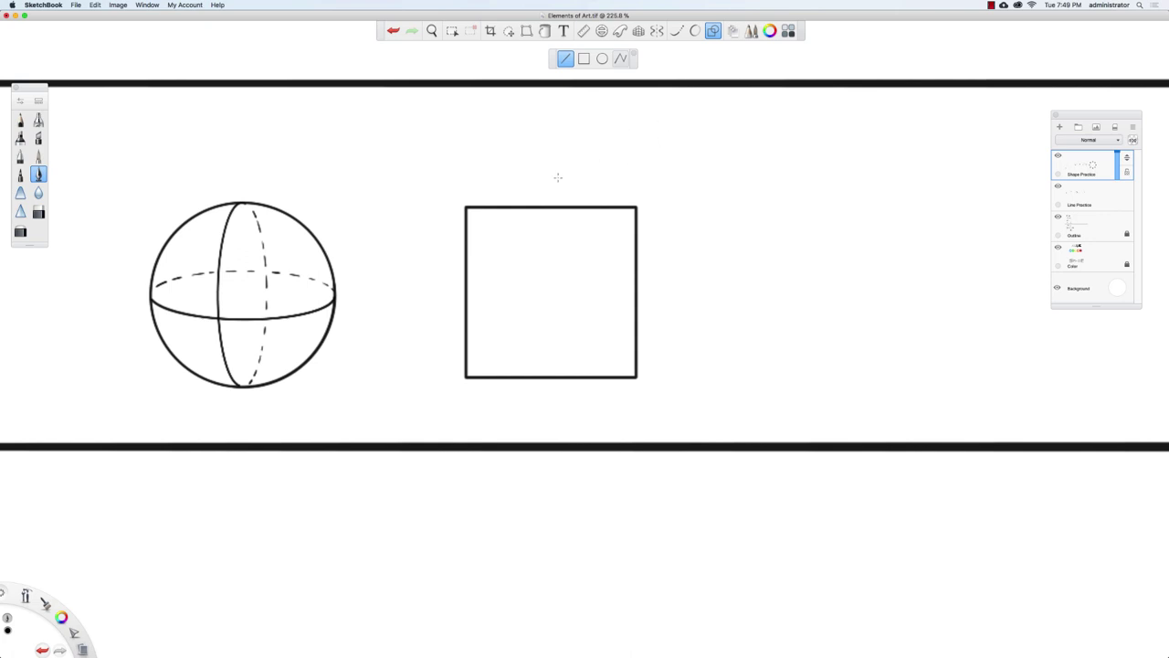
{"action": "left_click_drag", "start_coordinate": [465, 204], "coordinate": [540, 166]}
{"action": "left_click_drag", "start_coordinate": [684, 163], "coordinate": [696, 167]}
{"action": "left_click_drag", "start_coordinate": [540, 168], "coordinate": [749, 237]}
{"action": "left_click_drag", "start_coordinate": [728, 163], "coordinate": [624, 156]}
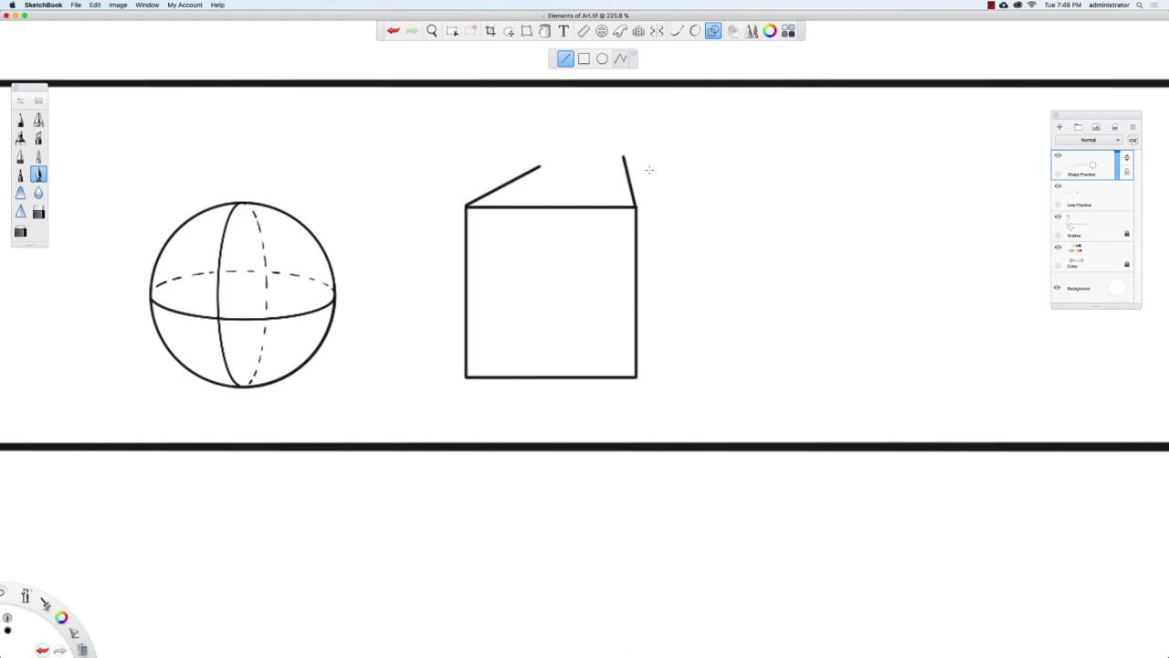
{"action": "key", "text": "super+z"}
Step: Draw parallel receding edges from the square's two right corners and connect them with the cube's back vertical and back top edges
{"action": "left_click_drag", "start_coordinate": [638, 206], "coordinate": [709, 163]}
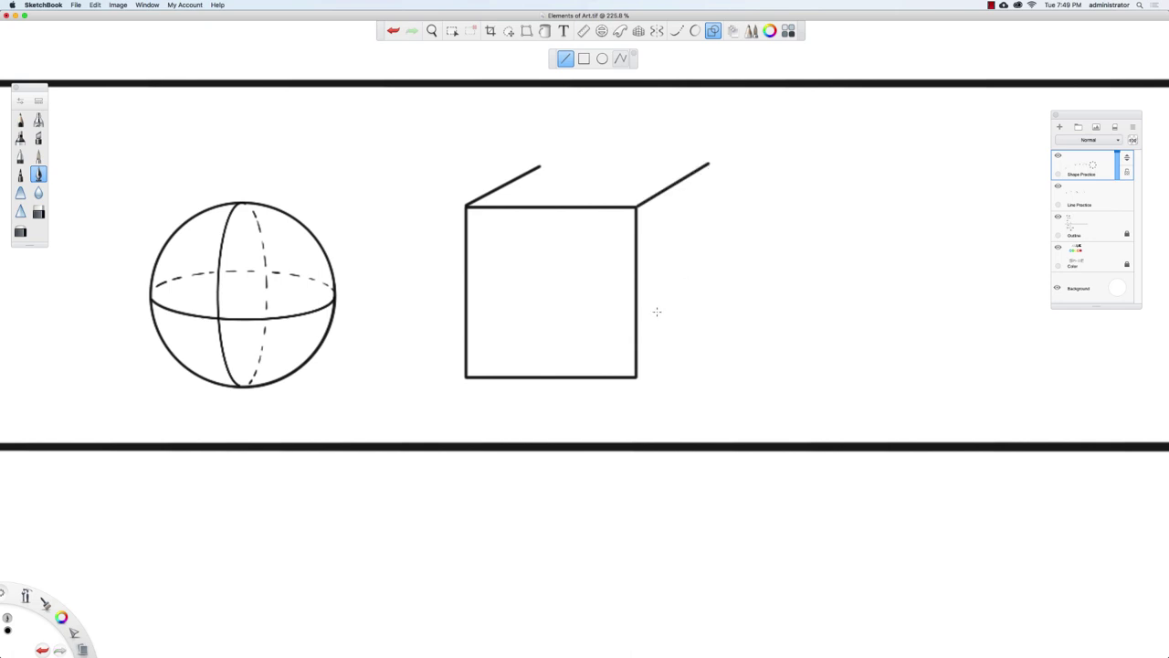
{"action": "left_click_drag", "start_coordinate": [638, 376], "coordinate": [742, 301]}
{"action": "left_click_drag", "start_coordinate": [704, 244], "coordinate": [715, 168]}
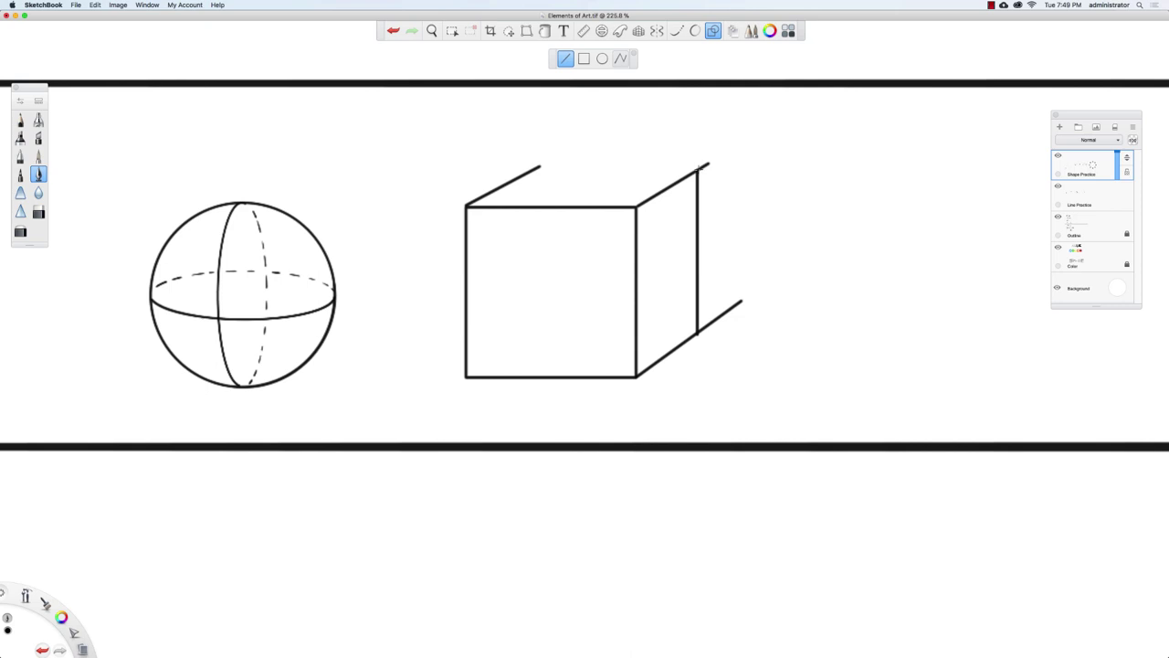
{"action": "left_click_drag", "start_coordinate": [698, 169], "coordinate": [534, 202]}
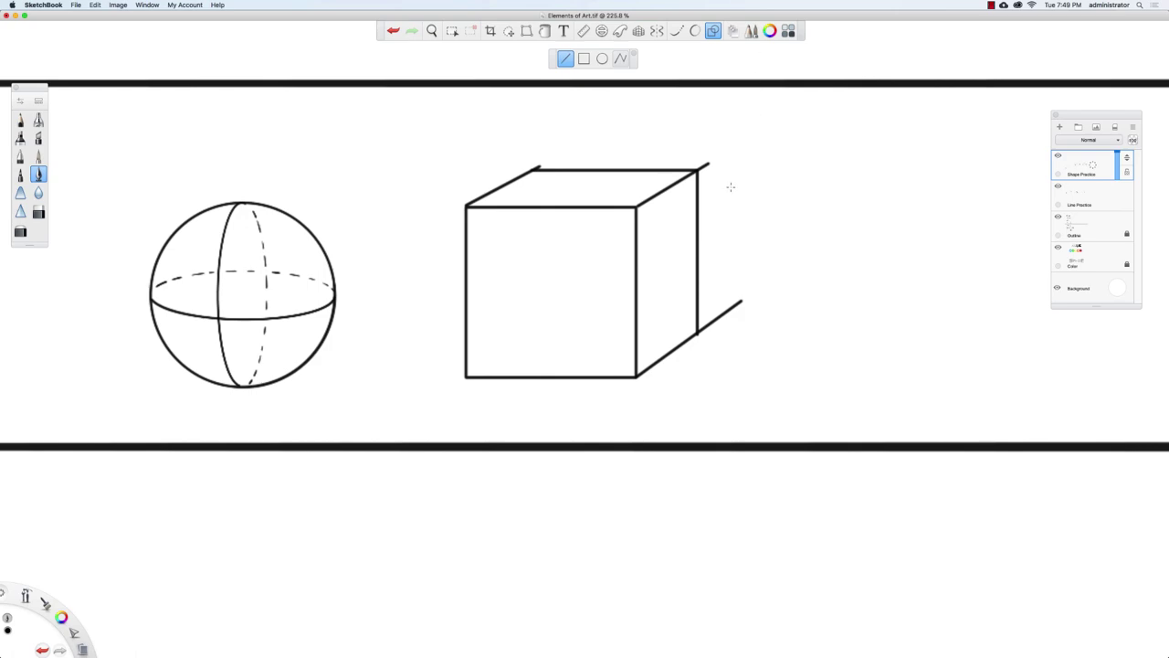
Step: Draw the cube's three hidden edges: the back-left vertical, the back bottom and the receding edge to the lower-left front corner
{"action": "key", "text": "space"}
{"action": "scroll", "coordinate": [615, 295], "scroll_direction": "down", "scroll_amount": 5}
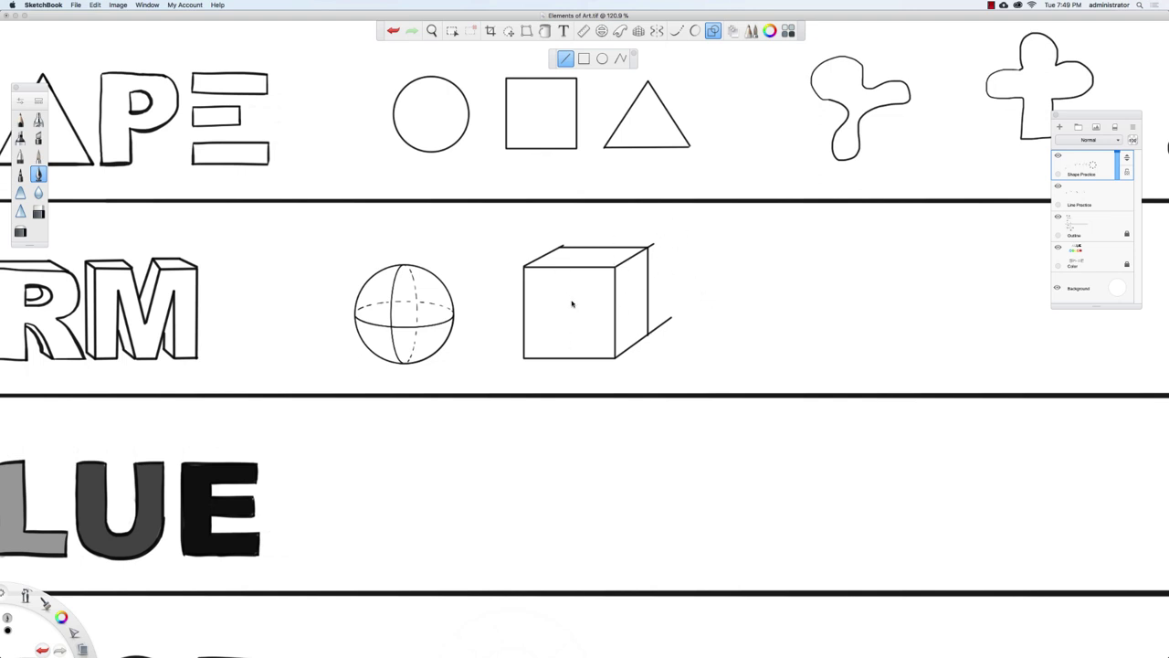
{"action": "key", "text": "space"}
{"action": "scroll", "coordinate": [636, 316], "scroll_direction": "up", "scroll_amount": 5}
{"action": "scroll", "coordinate": [635, 316], "scroll_direction": "up", "scroll_amount": 1}
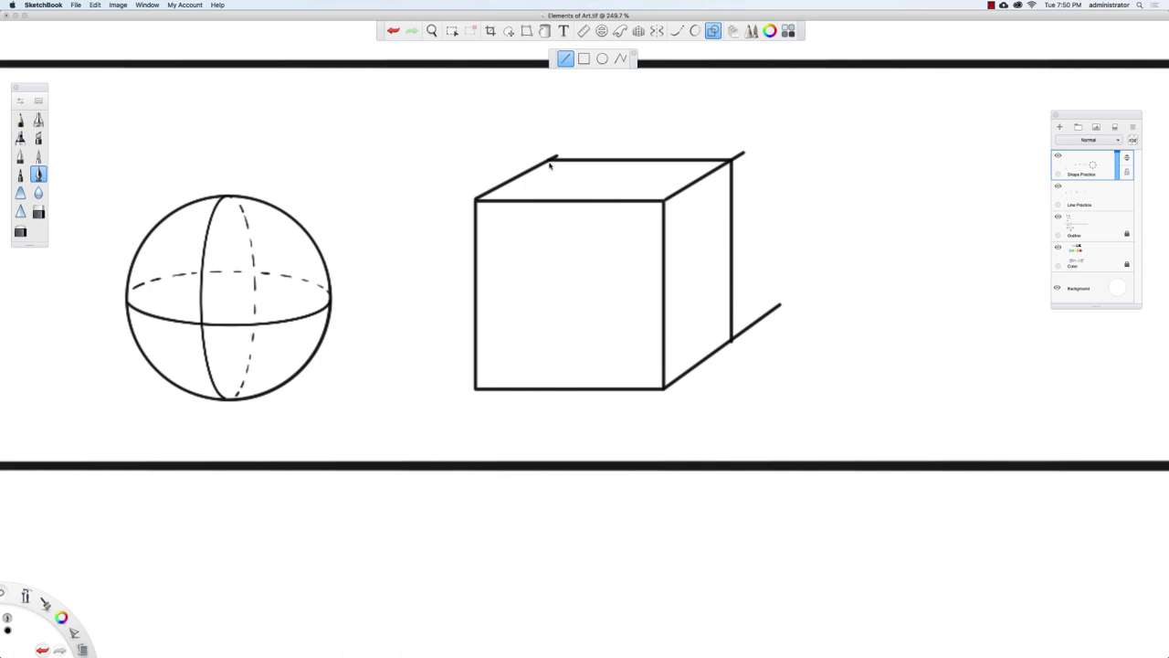
{"action": "left_click_drag", "start_coordinate": [551, 161], "coordinate": [550, 344]}
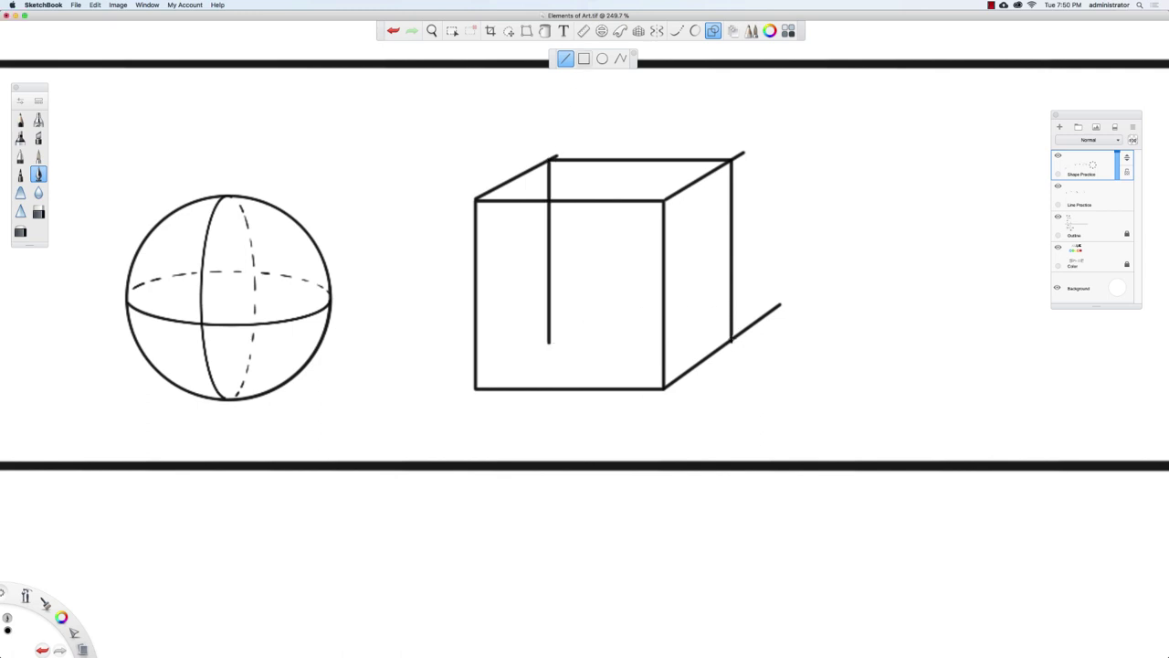
{"action": "left_click_drag", "start_coordinate": [731, 340], "coordinate": [546, 371]}
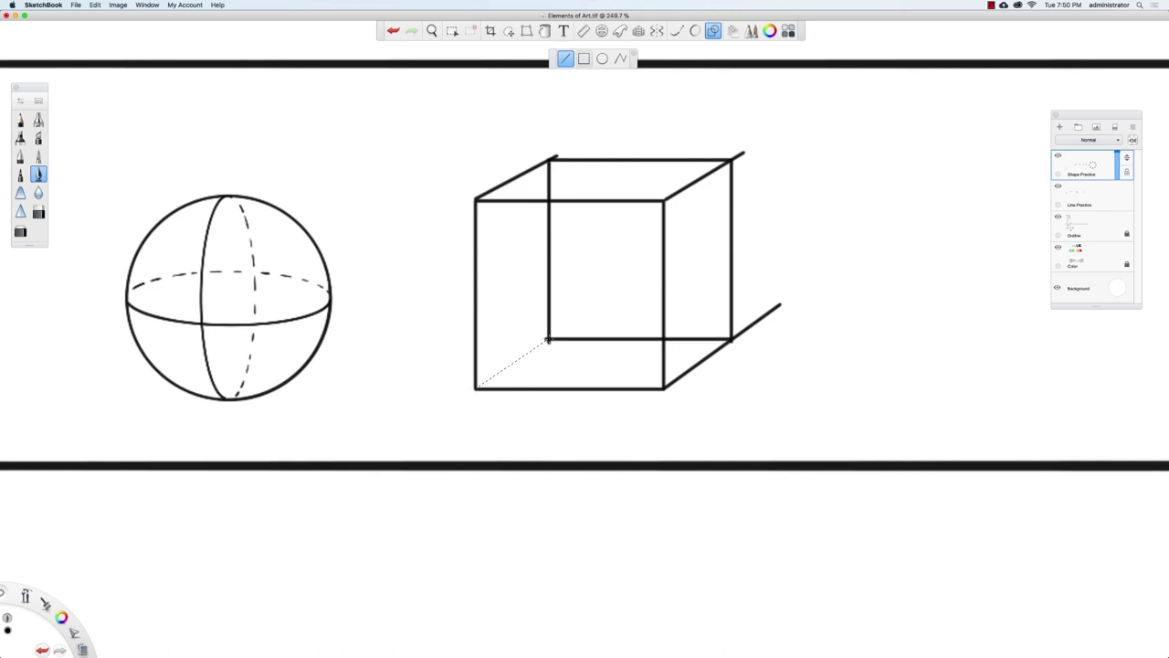
{"action": "left_click_drag", "start_coordinate": [547, 340], "coordinate": [549, 340]}
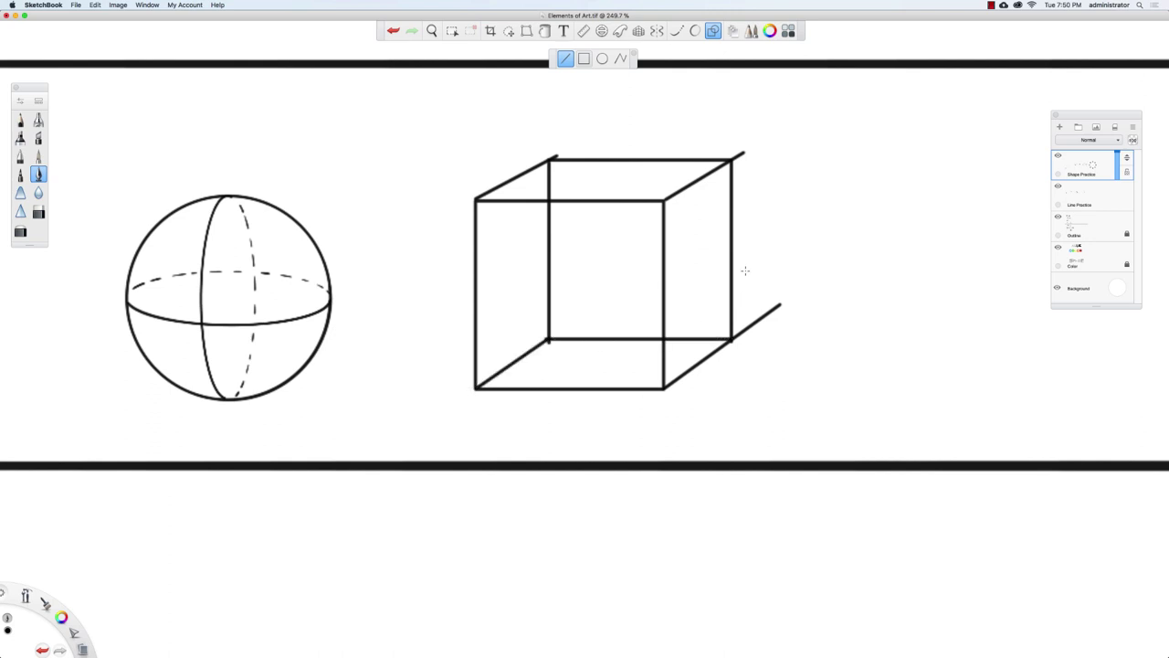
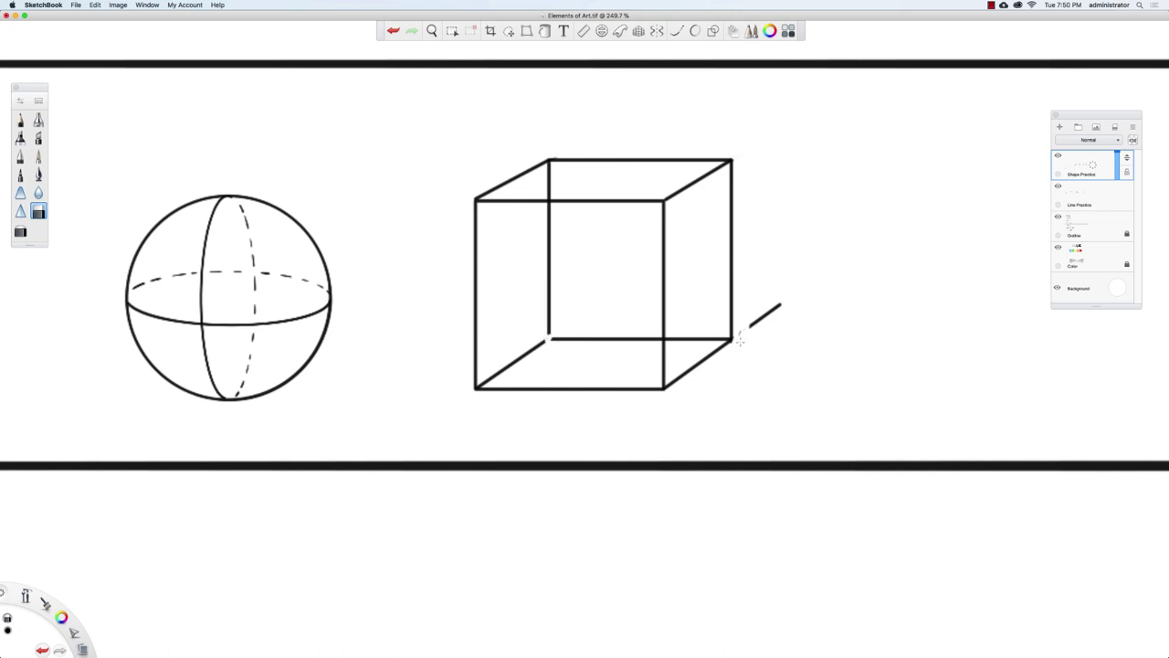
Step: Erase the line overshooting the cube's lower-right back corner and set the Hard Eraser's size to 9.7
{"action": "left_click_drag", "start_coordinate": [736, 334], "coordinate": [784, 298]}
{"action": "double_click", "coordinate": [38, 211]}
{"action": "mouse_move", "coordinate": [242, 169]}
{"action": "left_mouse_down"}
{"action": "mouse_move", "coordinate": [259, 169]}
{"action": "mouse_move", "coordinate": [248, 171]}
{"action": "left_mouse_up"}
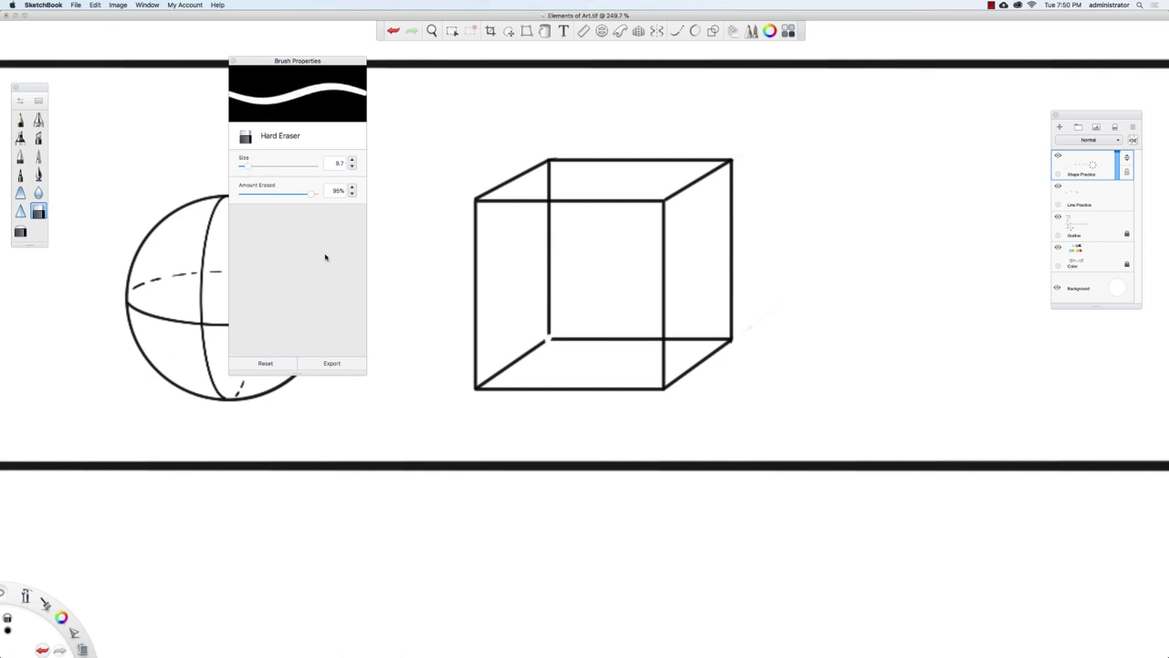
{"action": "left_click", "coordinate": [233, 61]}
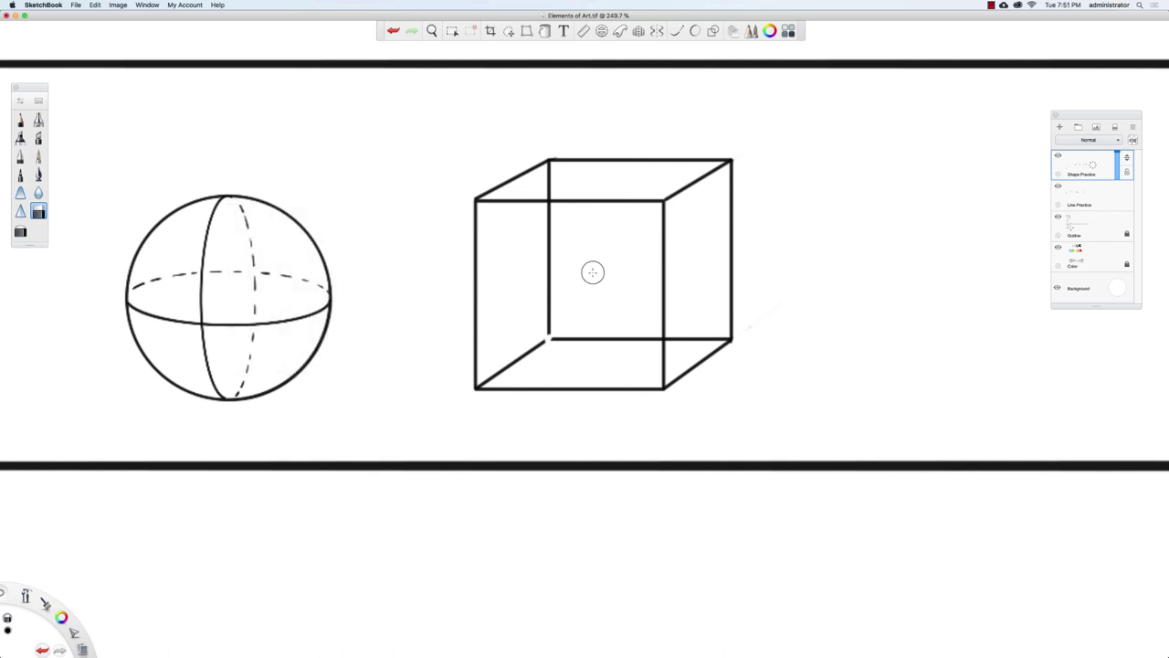
Step: Enlarge the Hard Eraser step by step to size 35.7
{"action": "key", "text": "bracketleft"}
{"action": "key", "text": "bracketright"}
{"action": "key", "text": "bracketright"}
{"action": "key", "text": "bracketright"}
{"action": "key", "text": "bracketright"}
{"action": "key", "text": "bracketright"}
{"action": "key", "text": "bracketright"}
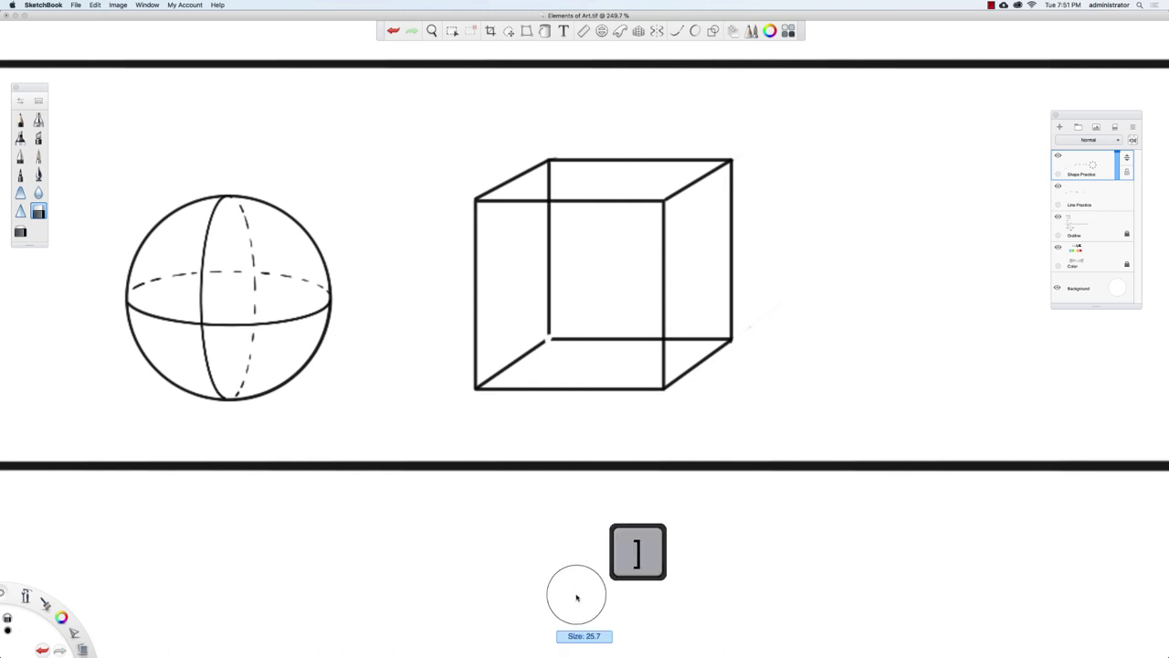
{"action": "key", "text": "bracketright"}
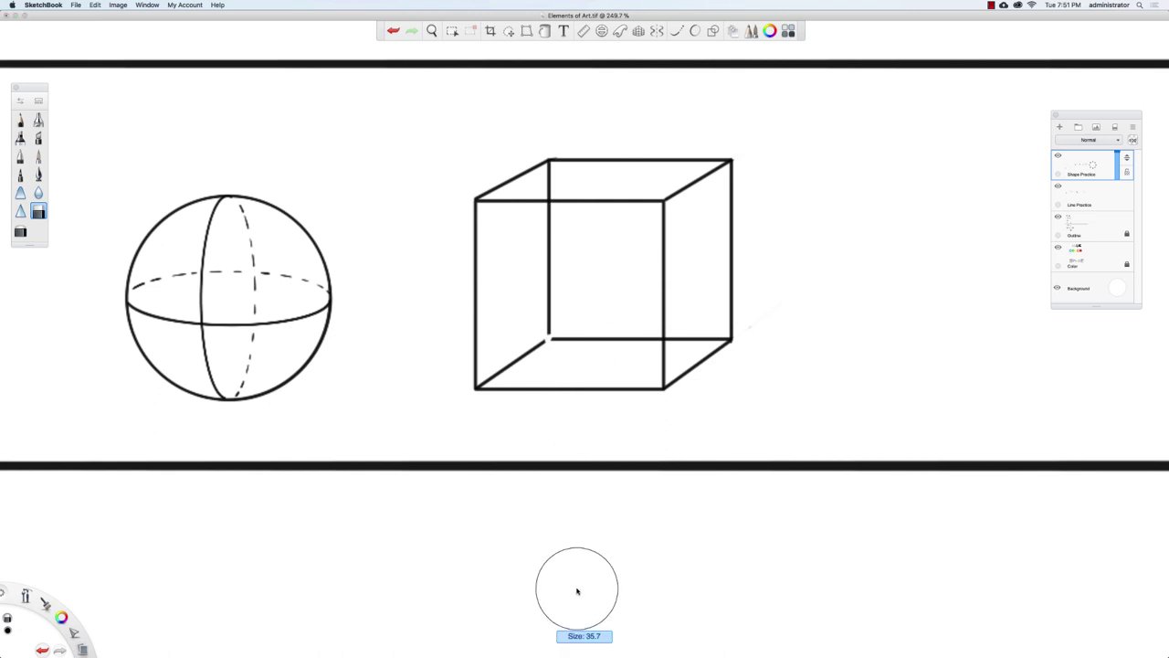
Step: Reduce the Hard Eraser to size 2.7 for cutting fine gaps
{"action": "key", "text": "bracketleft"}
{"action": "key", "text": "bracketleft"}
{"action": "key", "text": "bracketleft"}
{"action": "key", "text": "bracketleft"}
{"action": "key", "text": "bracketleft"}
{"action": "key", "text": "bracketleft"}
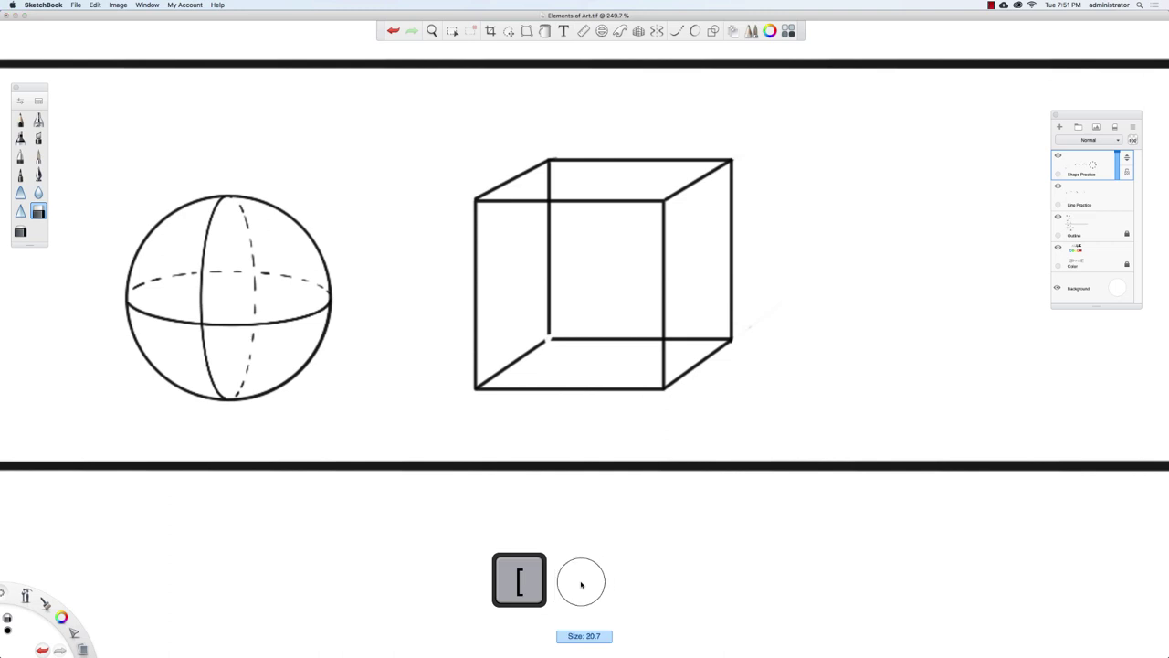
{"action": "key", "text": "bracketleft"}
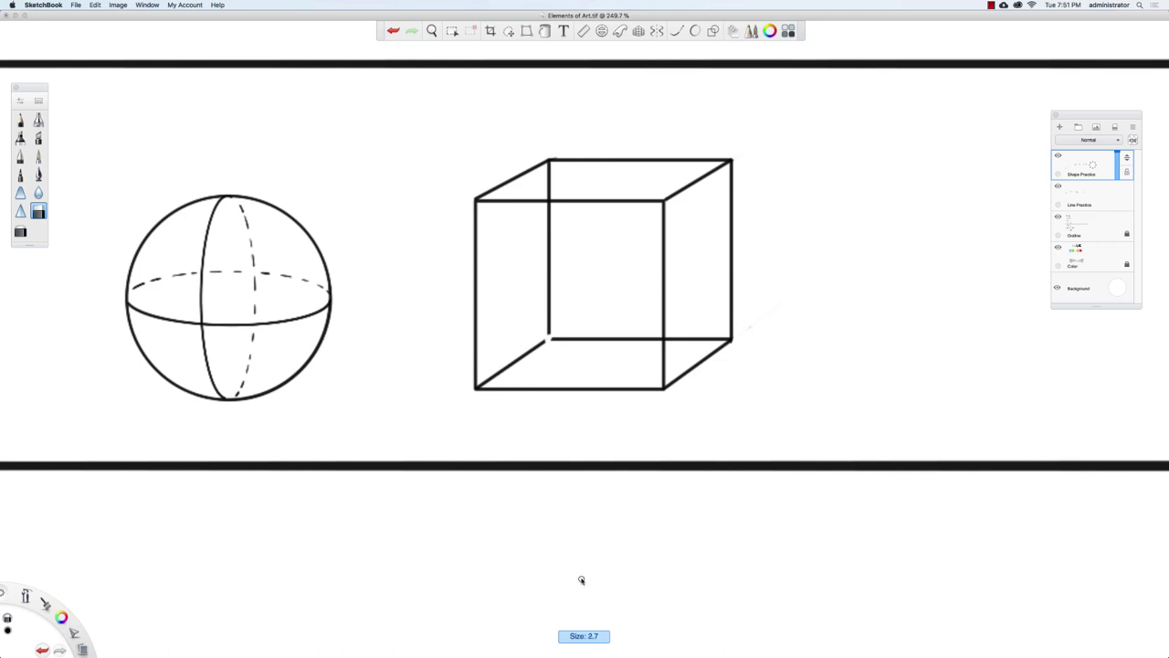
Step: Erase small, evenly spaced gaps down the upper part of the cube's hidden vertical edge to turn it into dashes
{"action": "key", "text": "space"}
{"action": "left_click_drag", "start_coordinate": [562, 187], "coordinate": [605, 190]}
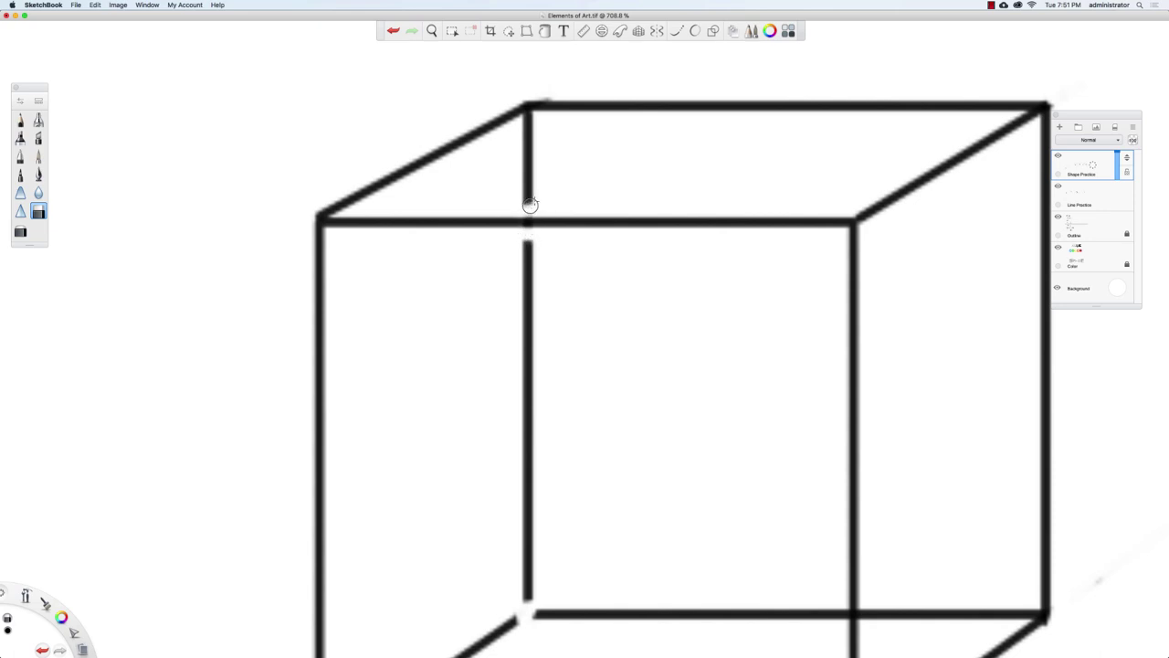
{"action": "left_click", "coordinate": [527, 157]}
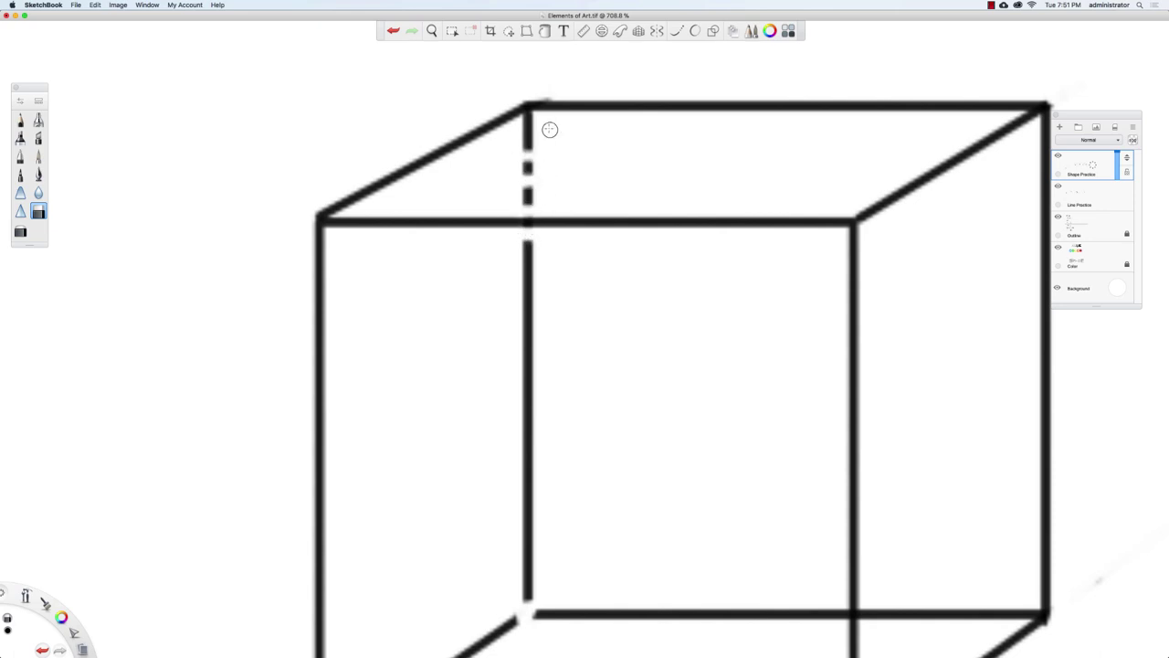
{"action": "left_click", "coordinate": [527, 130]}
{"action": "left_click", "coordinate": [527, 263]}
{"action": "left_click", "coordinate": [527, 290]}
{"action": "left_click", "coordinate": [527, 323]}
{"action": "left_click", "coordinate": [528, 356]}
Step: Erase small, even gaps down the lower part of the cube's hidden vertical edge so it is dashed along its full length
{"action": "scroll", "coordinate": [528, 372], "scroll_direction": "down", "scroll_amount": 5}
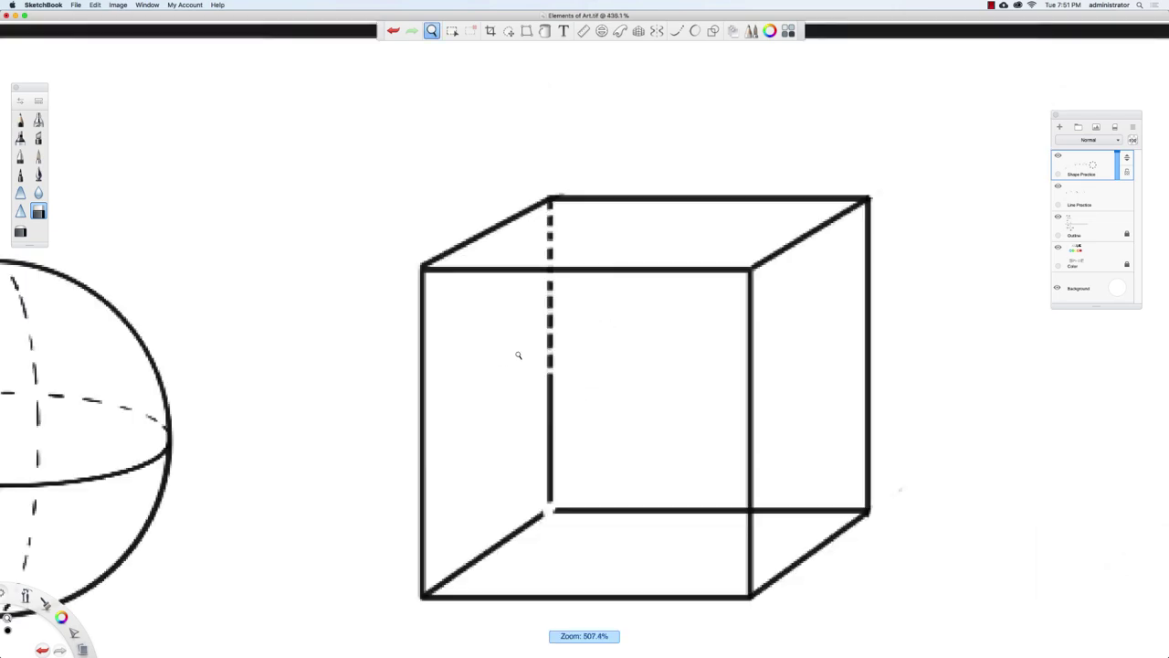
{"action": "scroll", "coordinate": [564, 264], "scroll_direction": "up", "scroll_amount": 5}
{"action": "left_click", "coordinate": [542, 271]}
{"action": "left_click", "coordinate": [543, 290]}
{"action": "left_click", "coordinate": [542, 311]}
{"action": "left_click", "coordinate": [543, 330]}
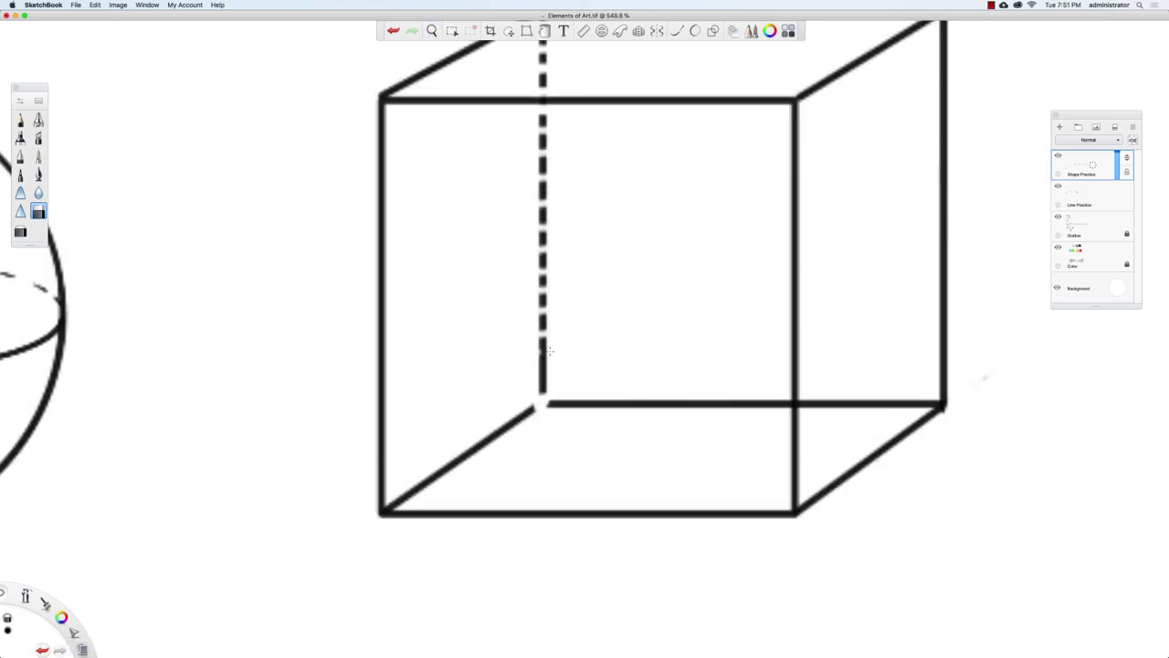
{"action": "left_click", "coordinate": [543, 352]}
{"action": "left_click", "coordinate": [542, 371]}
{"action": "left_click", "coordinate": [543, 387]}
Step: Erase evenly spaced gaps along the cube's hidden diagonal edge at the lower left to turn it into dashes
{"action": "left_click", "coordinate": [523, 413]}
{"action": "left_click", "coordinate": [509, 422]}
{"action": "left_click", "coordinate": [493, 435]}
{"action": "left_click", "coordinate": [477, 448]}
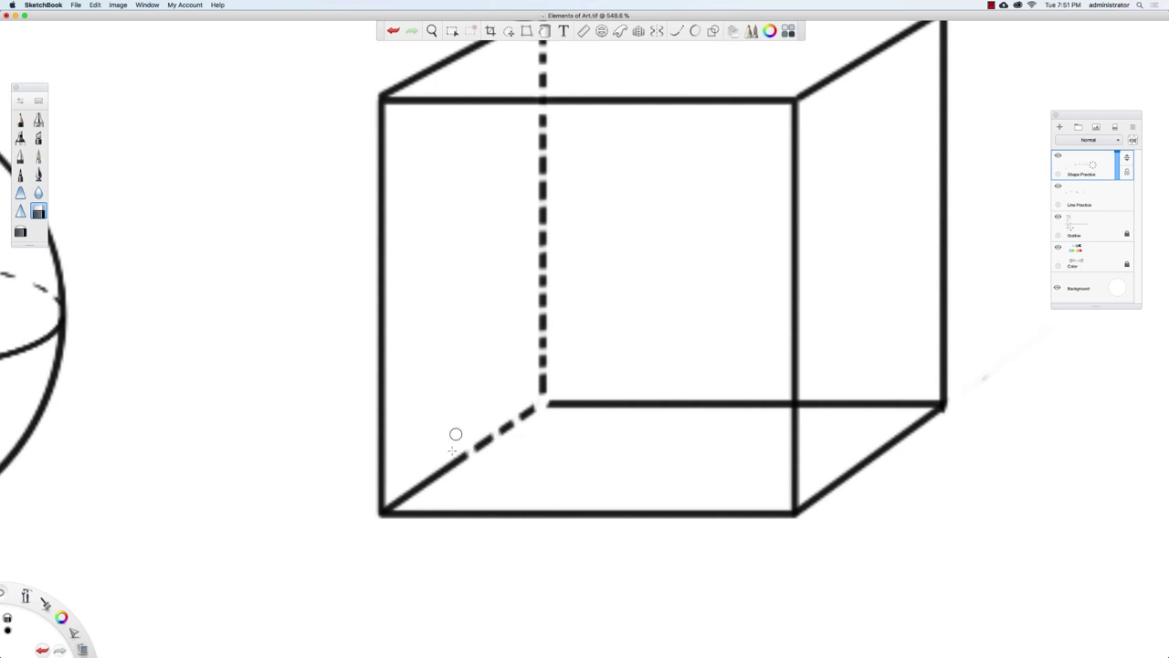
{"action": "left_click", "coordinate": [462, 459]}
{"action": "left_click", "coordinate": [445, 470]}
{"action": "left_click", "coordinate": [429, 481]}
{"action": "left_click", "coordinate": [413, 491]}
{"action": "left_click", "coordinate": [397, 502]}
Step: Erase evenly spaced gaps along the cube's hidden back bottom edge, from the inner corner to the right corner, to make it dashed
{"action": "key", "text": "space"}
{"action": "mouse_move", "coordinate": [589, 340]}
{"action": "left_mouse_down"}
{"action": "mouse_move", "coordinate": [579, 387]}
{"action": "mouse_move", "coordinate": [595, 366]}
{"action": "left_mouse_up"}
{"action": "left_click", "coordinate": [421, 368]}
{"action": "left_click", "coordinate": [448, 368]}
{"action": "left_click", "coordinate": [476, 368]}
{"action": "left_click", "coordinate": [503, 369]}
{"action": "left_click", "coordinate": [531, 368]}
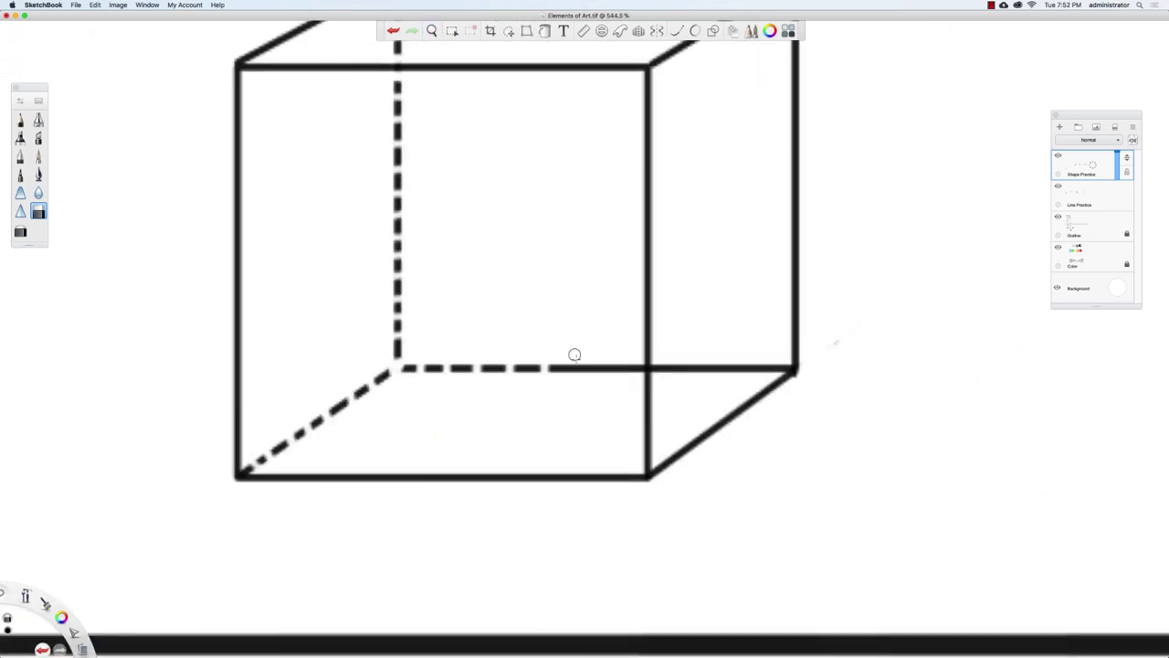
{"action": "left_click", "coordinate": [558, 369]}
{"action": "left_click", "coordinate": [585, 368]}
{"action": "left_click", "coordinate": [613, 368]}
{"action": "left_click", "coordinate": [638, 368]}
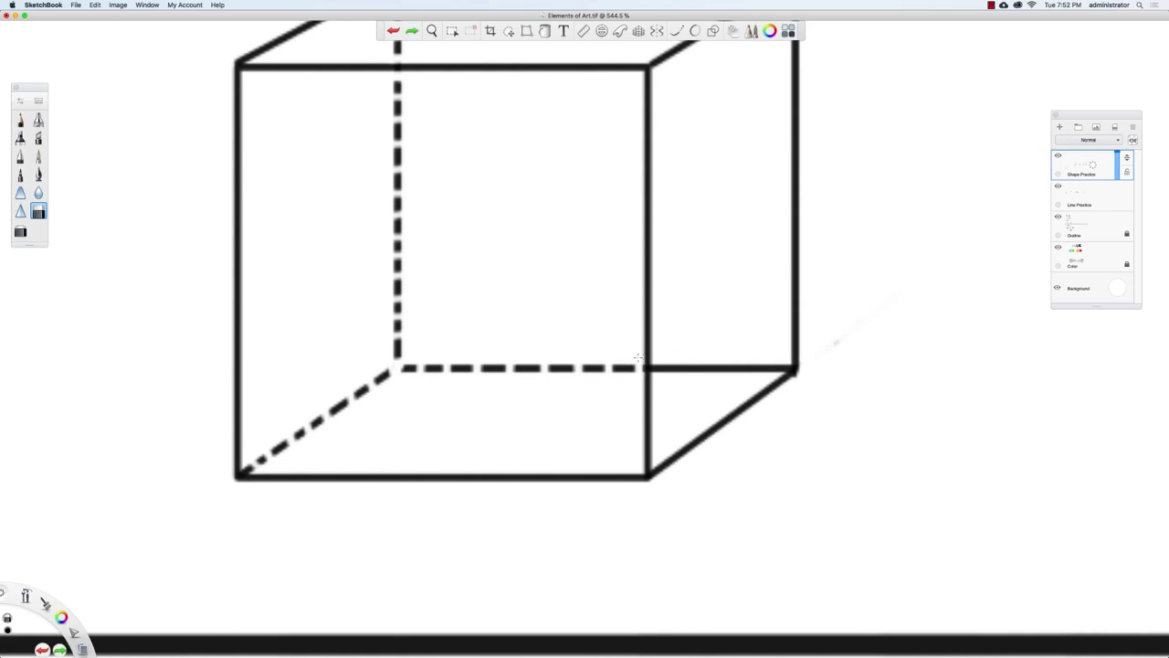
{"action": "left_click", "coordinate": [666, 368]}
{"action": "left_click", "coordinate": [694, 368]}
{"action": "left_click", "coordinate": [721, 368]}
{"action": "left_click", "coordinate": [748, 368]}
{"action": "left_click", "coordinate": [776, 368]}
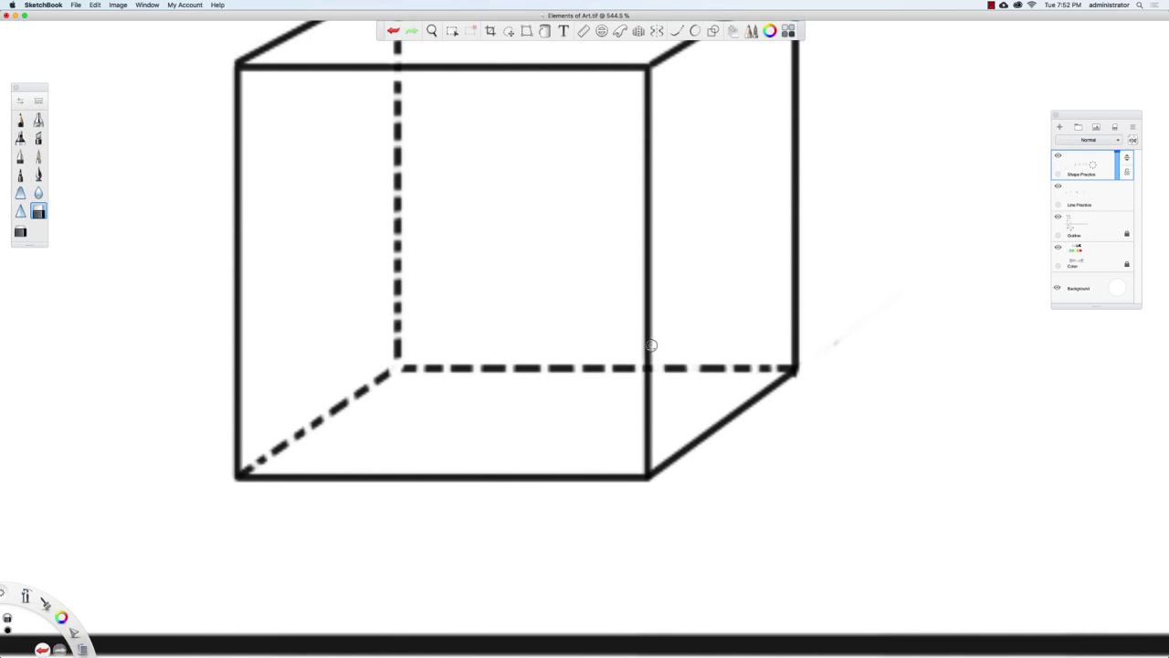
Step: Draw a parallelogram for a pyramid base in the Form row beside the cube, using two horizontal and two slanted straight lines
{"action": "key", "text": "space"}
{"action": "left_click_drag", "start_coordinate": [650, 344], "coordinate": [686, 410]}
{"action": "left_click_drag", "start_coordinate": [629, 355], "coordinate": [579, 462]}
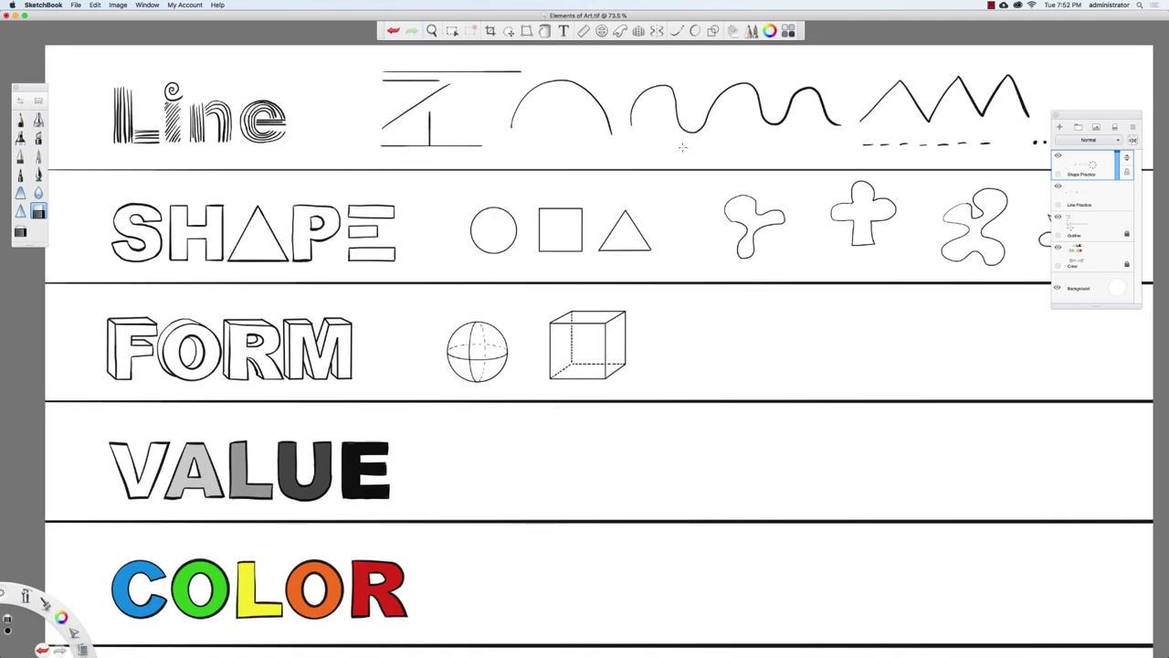
{"action": "left_click", "coordinate": [714, 30]}
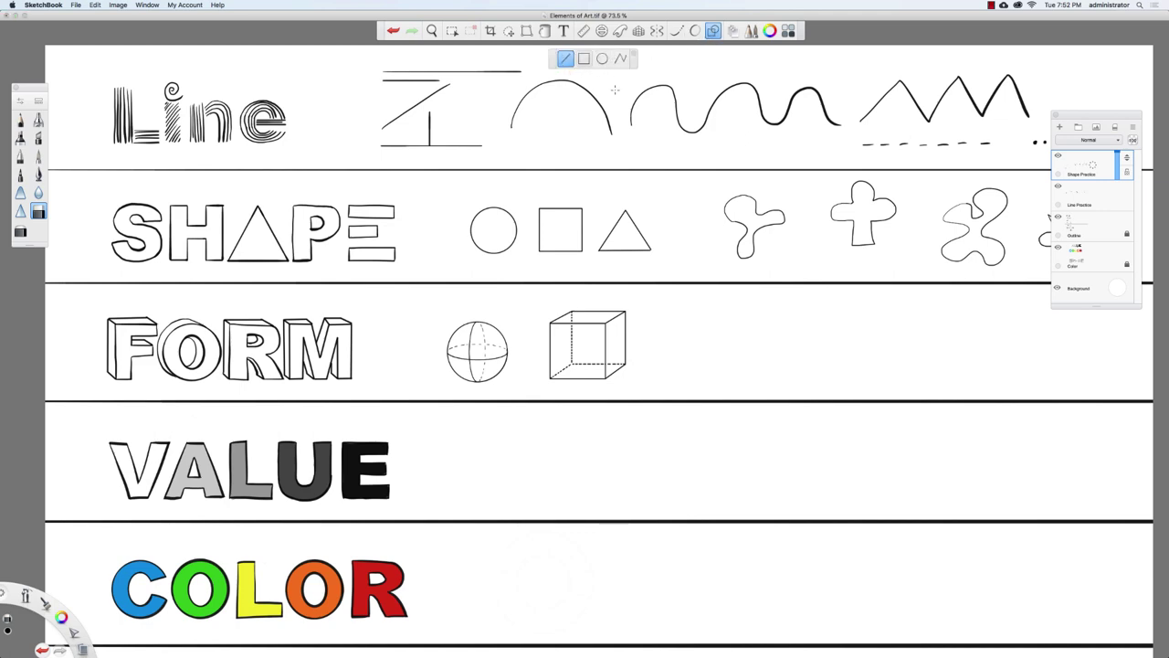
{"action": "key", "text": "space"}
{"action": "mouse_move", "coordinate": [694, 388]}
{"action": "left_mouse_down"}
{"action": "mouse_move", "coordinate": [770, 378]}
{"action": "mouse_move", "coordinate": [686, 404]}
{"action": "left_mouse_up"}
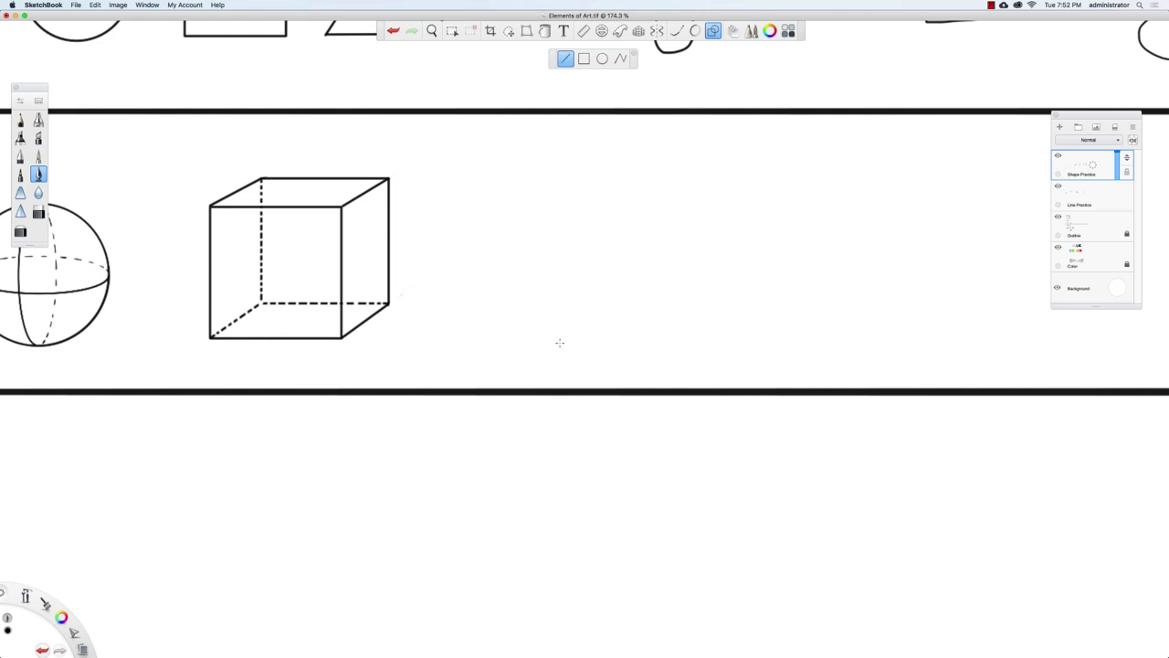
{"action": "left_click_drag", "start_coordinate": [549, 340], "coordinate": [747, 350]}
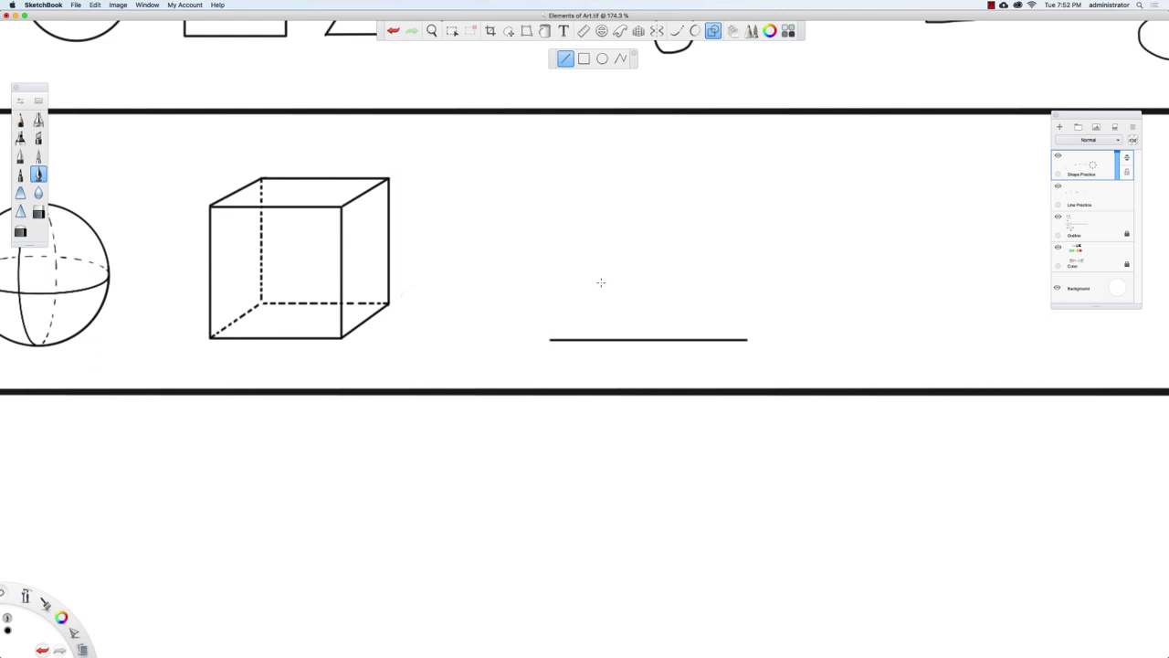
{"action": "left_click_drag", "start_coordinate": [817, 290], "coordinate": [820, 291]}
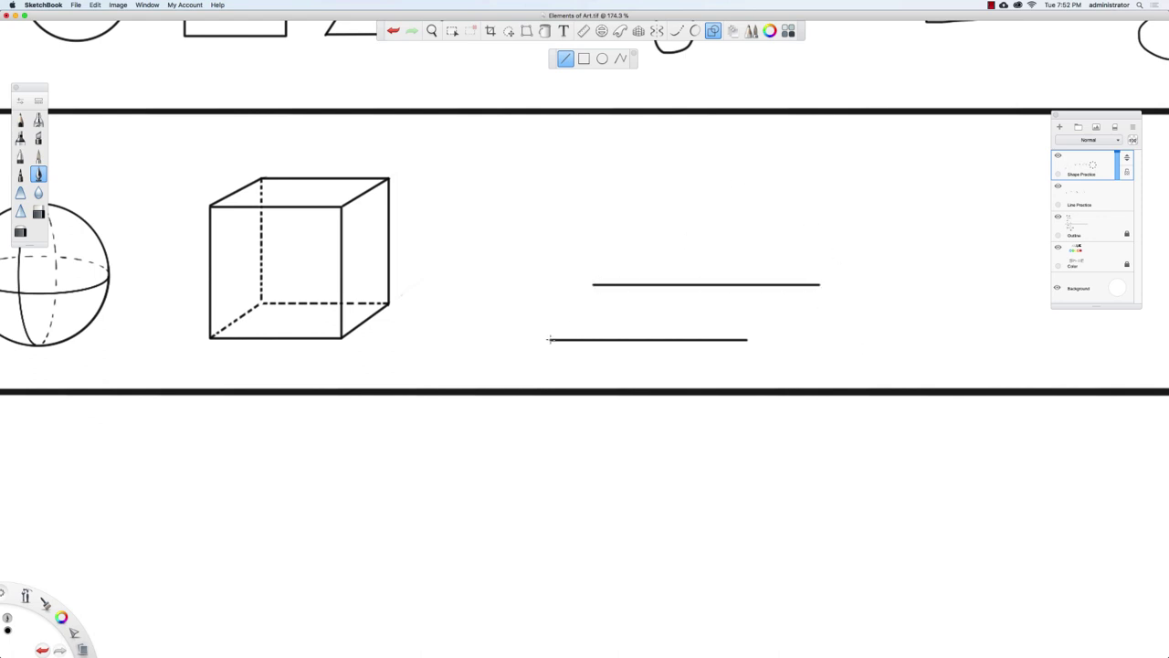
{"action": "left_click_drag", "start_coordinate": [549, 340], "coordinate": [615, 284]}
{"action": "left_click_drag", "start_coordinate": [703, 339], "coordinate": [760, 285]}
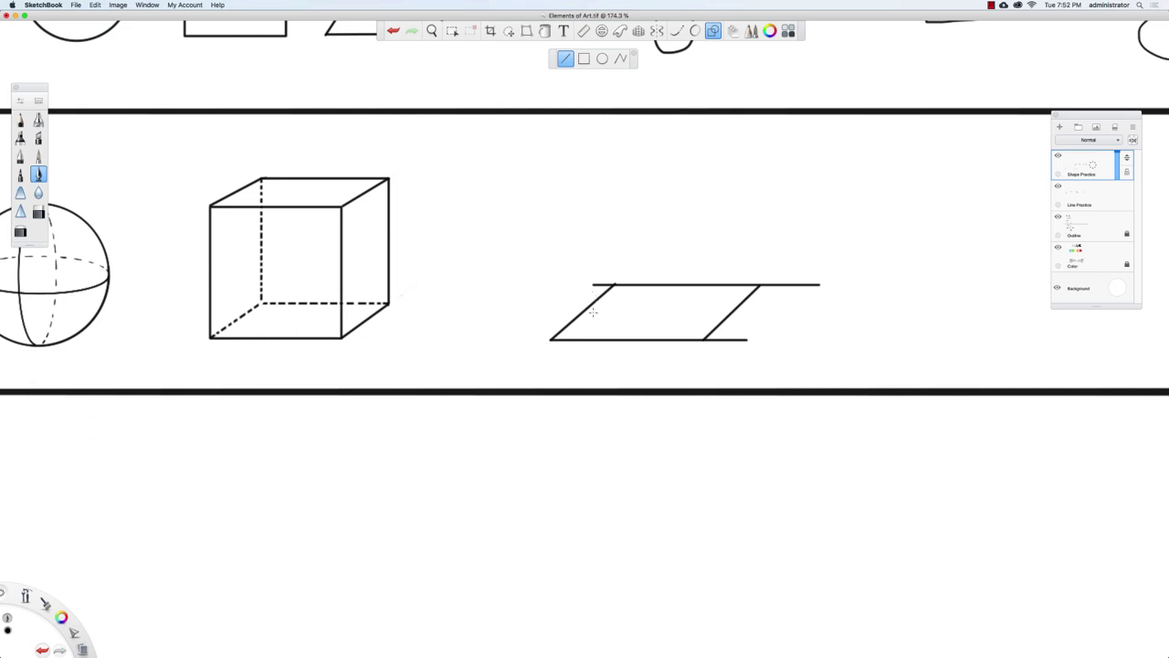
Step: Undo the last stroke and erase the line ends overshooting the parallelogram's corners with the Hard Eraser, enlarged to size 5.7
{"action": "key", "text": "super+z"}
{"action": "left_click", "coordinate": [38, 212]}
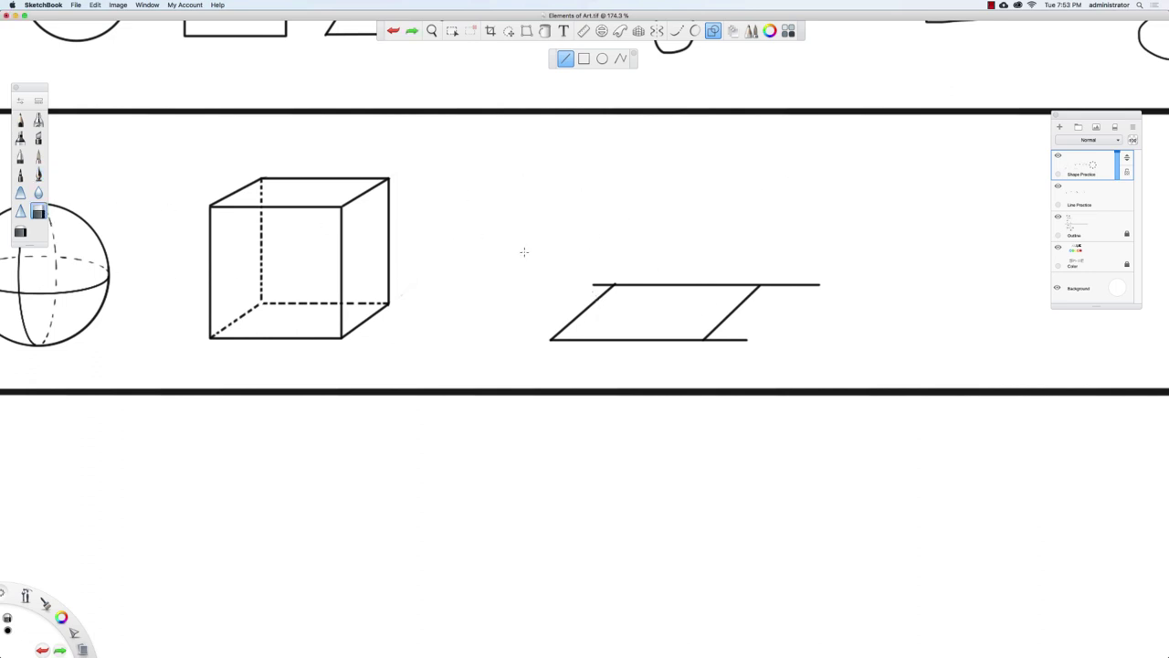
{"action": "left_click", "coordinate": [711, 32]}
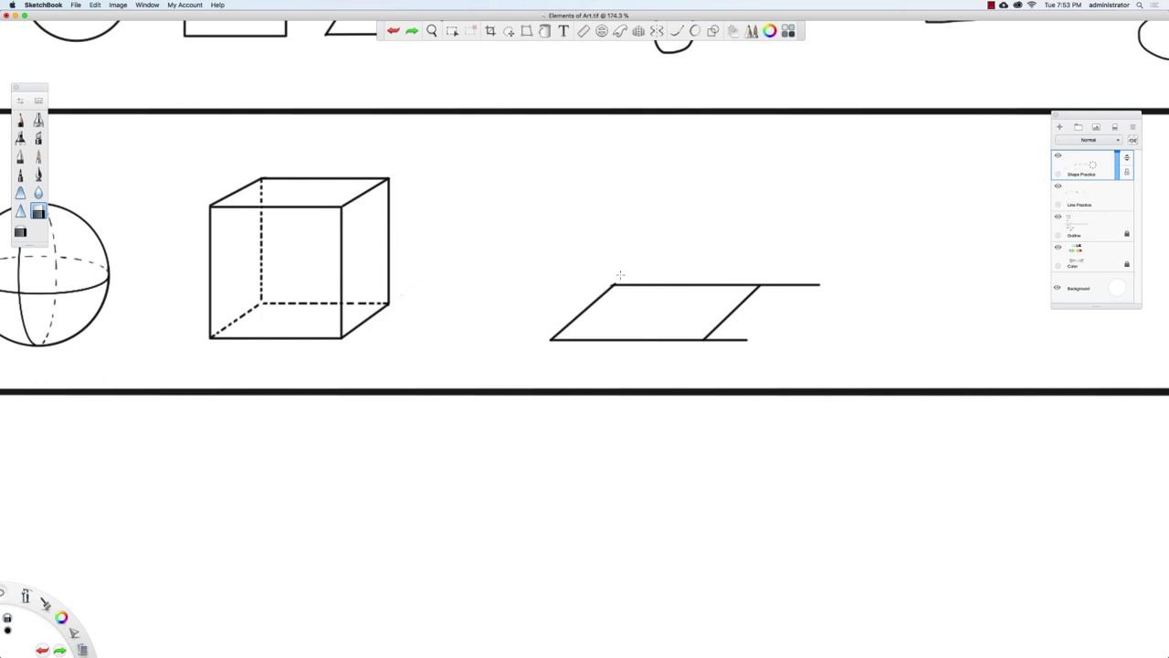
{"action": "left_click", "coordinate": [611, 286]}
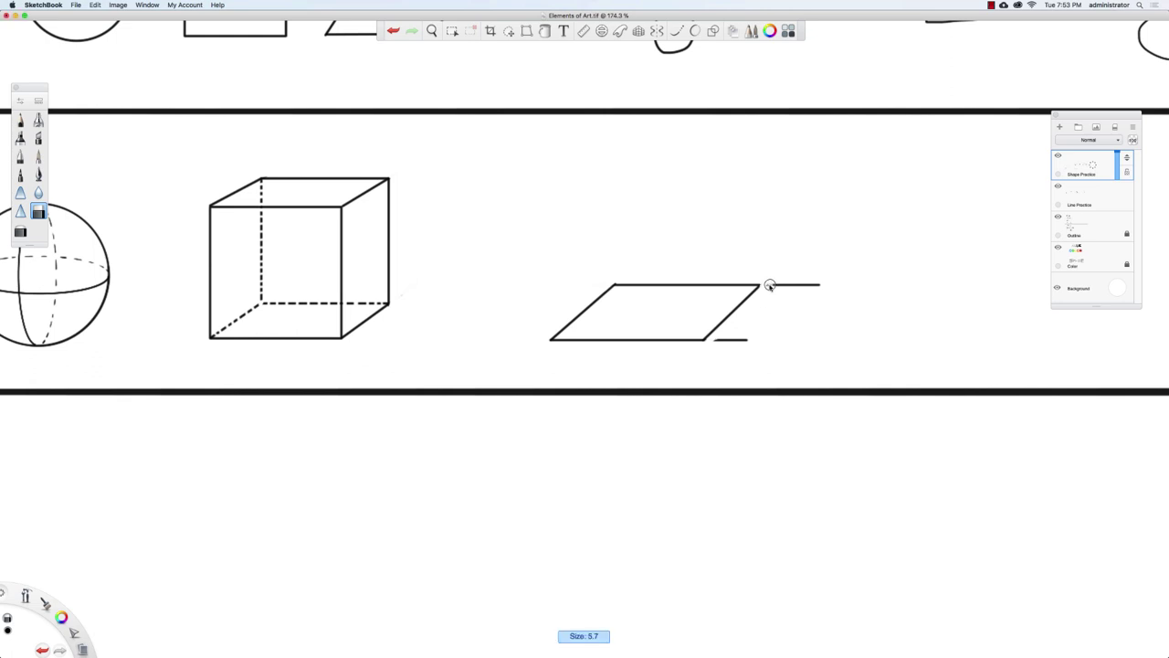
{"action": "left_click_drag", "start_coordinate": [767, 284], "coordinate": [830, 286]}
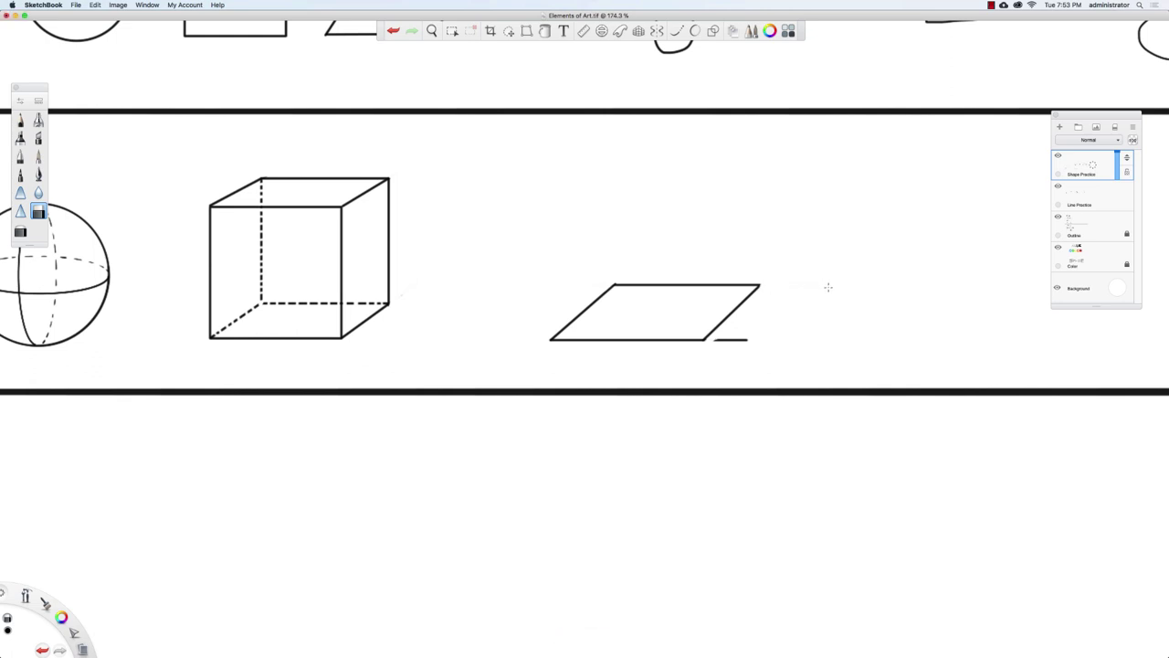
{"action": "left_click_drag", "start_coordinate": [751, 339], "coordinate": [717, 338]}
Step: Draw a vertical guide line up from the base's middle and connect its top to all four base corners with straight lines
{"action": "left_click", "coordinate": [38, 174]}
{"action": "left_click_drag", "start_coordinate": [654, 308], "coordinate": [650, 146]}
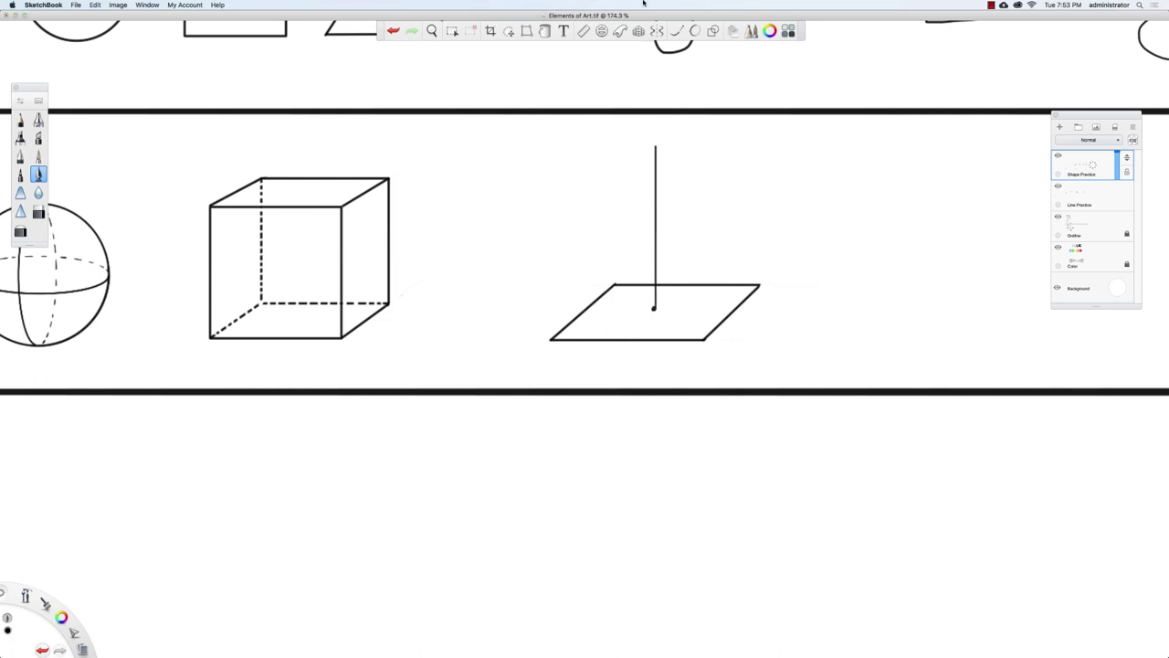
{"action": "left_click", "coordinate": [712, 30]}
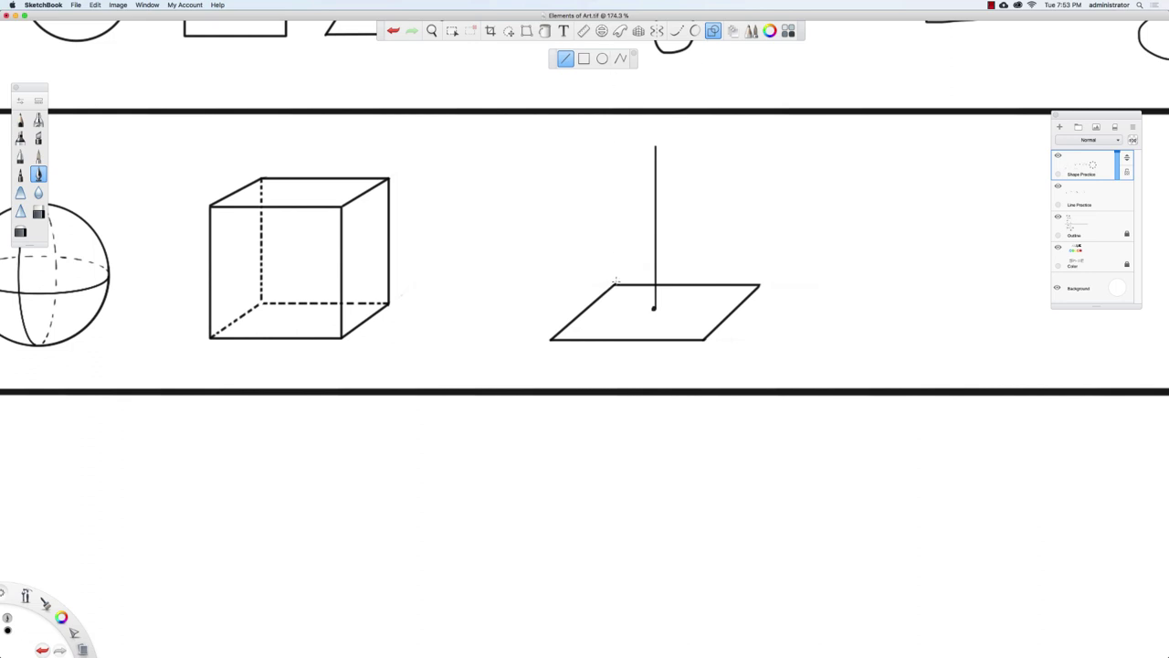
{"action": "left_click_drag", "start_coordinate": [654, 144], "coordinate": [760, 286]}
{"action": "left_click_drag", "start_coordinate": [705, 340], "coordinate": [549, 340]}
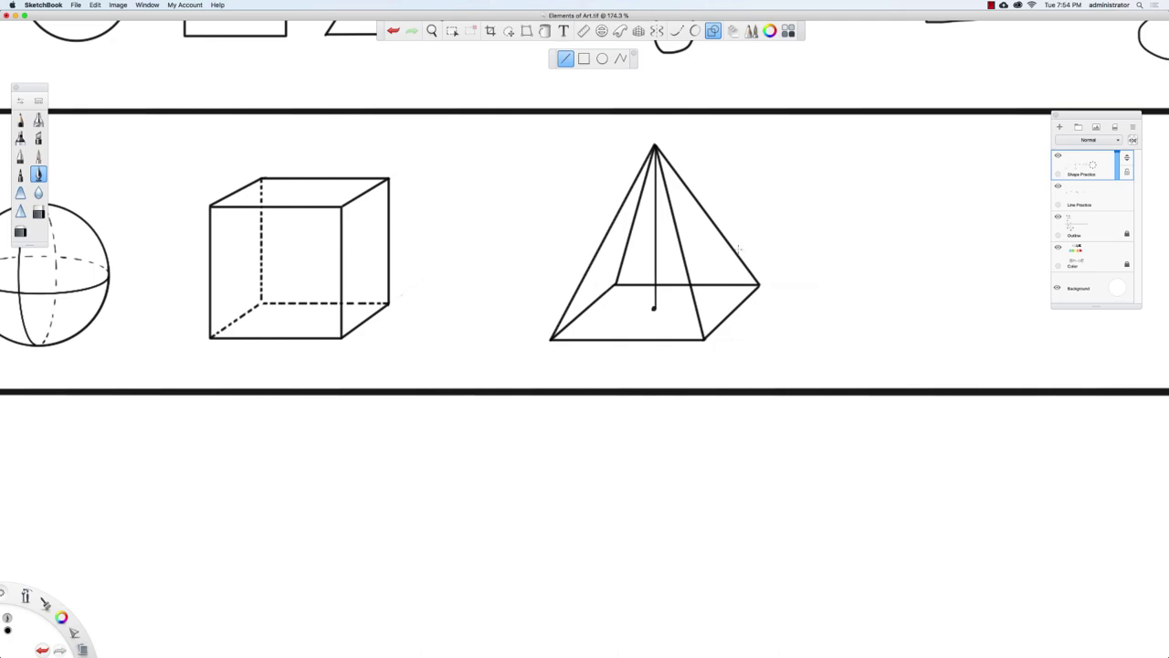
Step: Erase the vertical guide line and its centre dot inside the pyramid, including the stub near the apex
{"action": "key", "text": "space"}
{"action": "left_click_drag", "start_coordinate": [666, 248], "coordinate": [663, 279]}
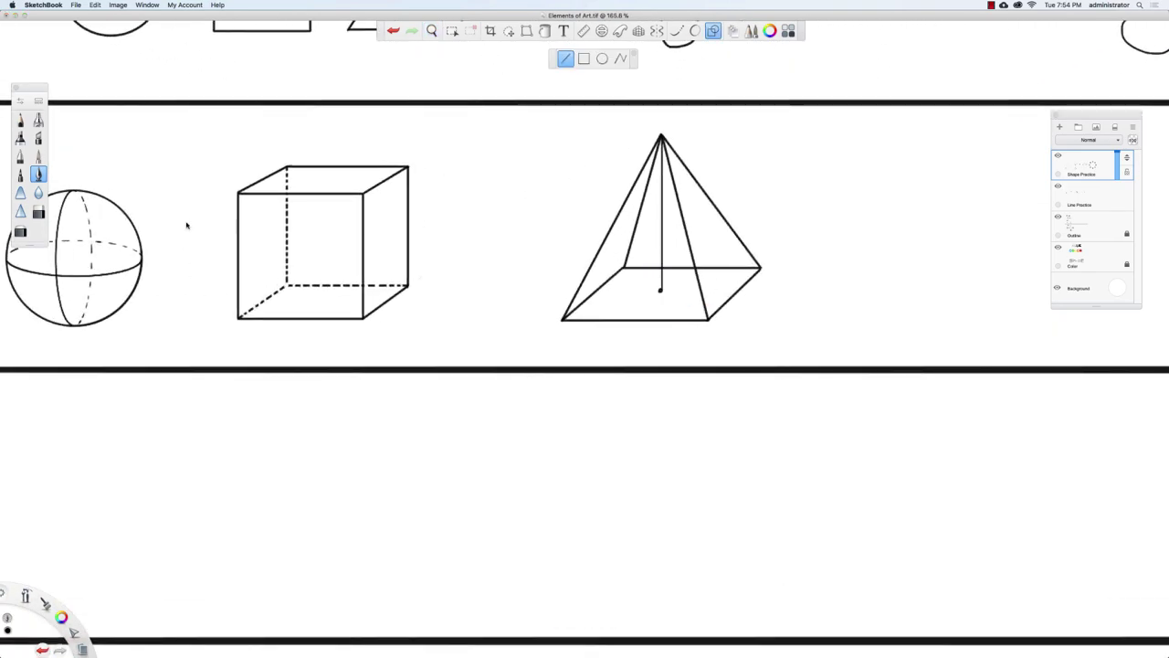
{"action": "key", "text": "e"}
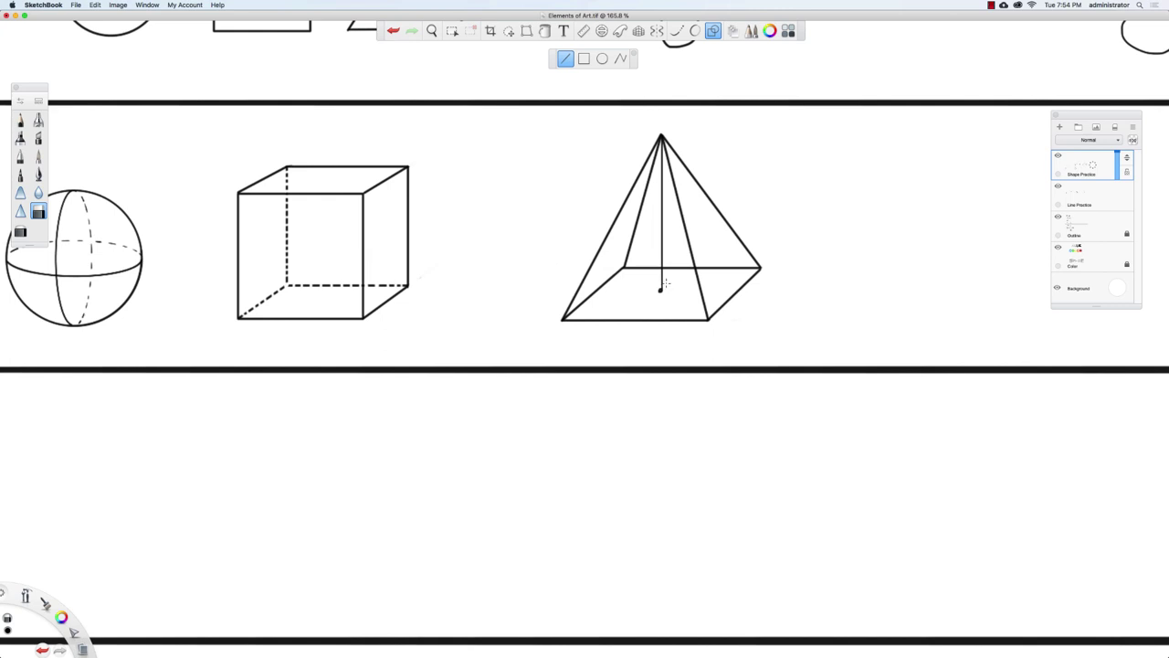
{"action": "left_click_drag", "start_coordinate": [661, 290], "coordinate": [663, 180]}
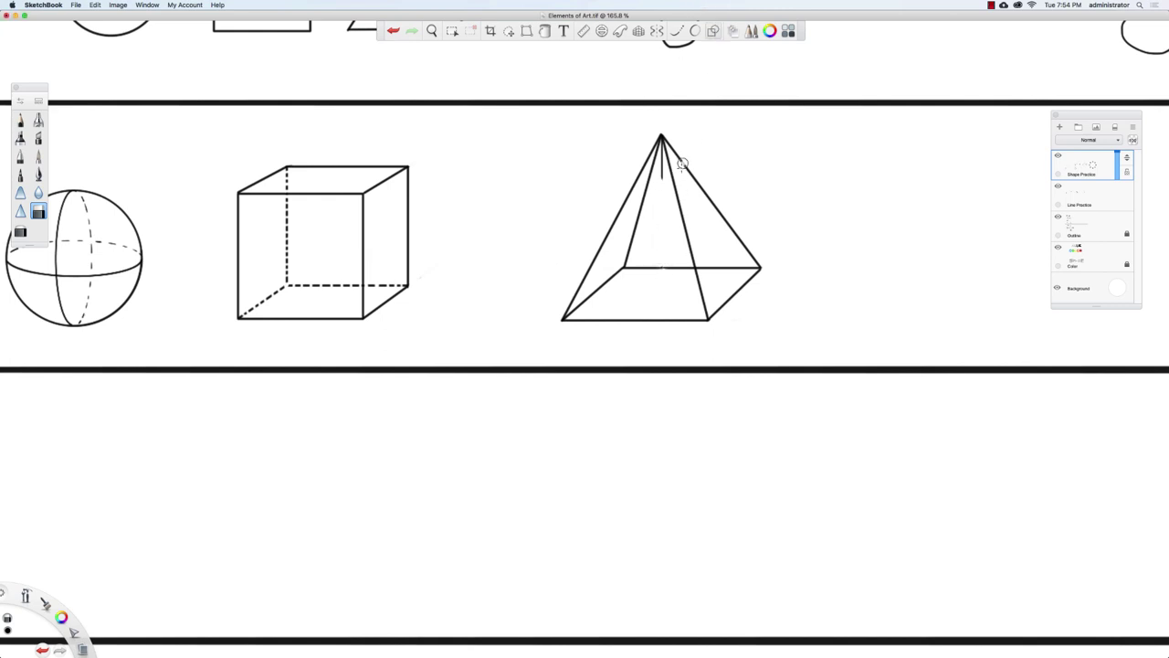
{"action": "scroll", "coordinate": [682, 162], "scroll_direction": "up", "scroll_amount": 5}
{"action": "left_click_drag", "start_coordinate": [681, 87], "coordinate": [680, 147]}
{"action": "left_click_drag", "start_coordinate": [701, 262], "coordinate": [665, 384]}
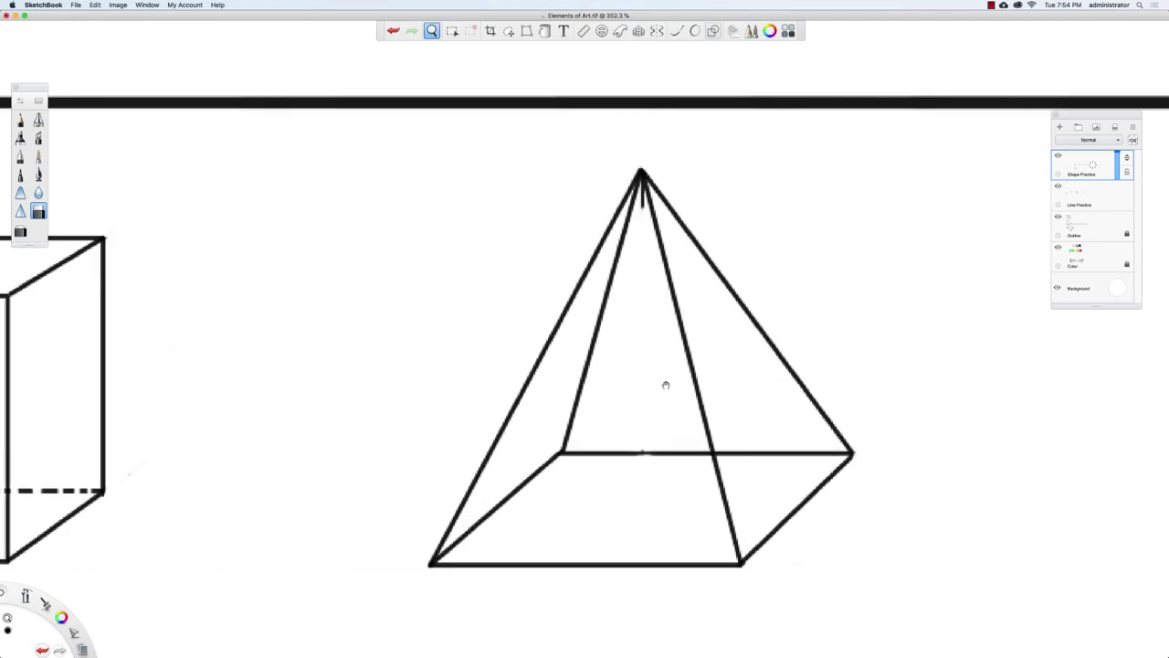
{"action": "scroll", "coordinate": [640, 174], "scroll_direction": "up", "scroll_amount": 3}
{"action": "left_click_drag", "start_coordinate": [636, 238], "coordinate": [633, 167]}
Step: Select the pyramid with a rectangular selection, scale it down slightly, move it closer to the cube and deselect it
{"action": "scroll", "coordinate": [517, 324], "scroll_direction": "down", "scroll_amount": 5}
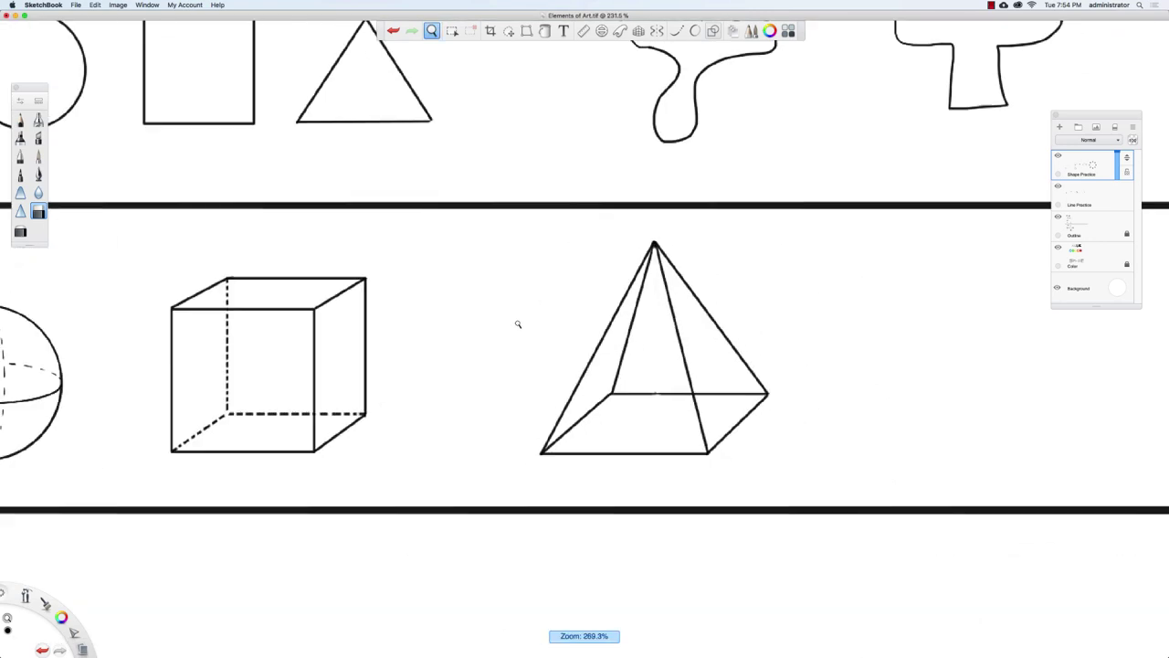
{"action": "scroll", "coordinate": [517, 324], "scroll_direction": "down", "scroll_amount": 5}
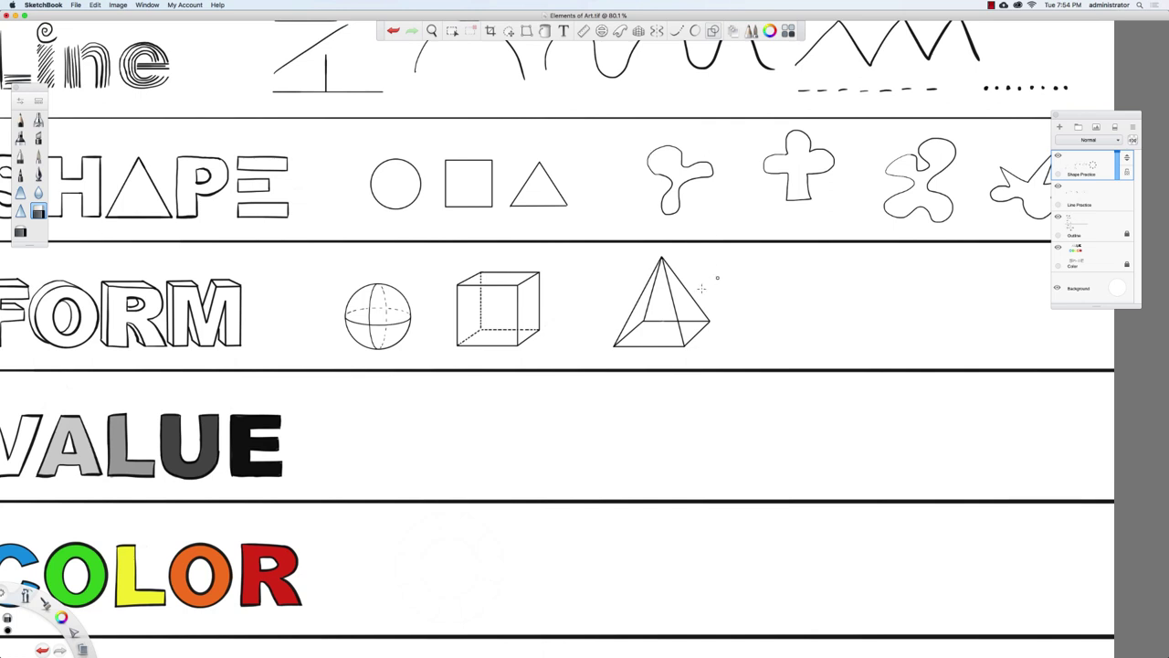
{"action": "key", "text": "m"}
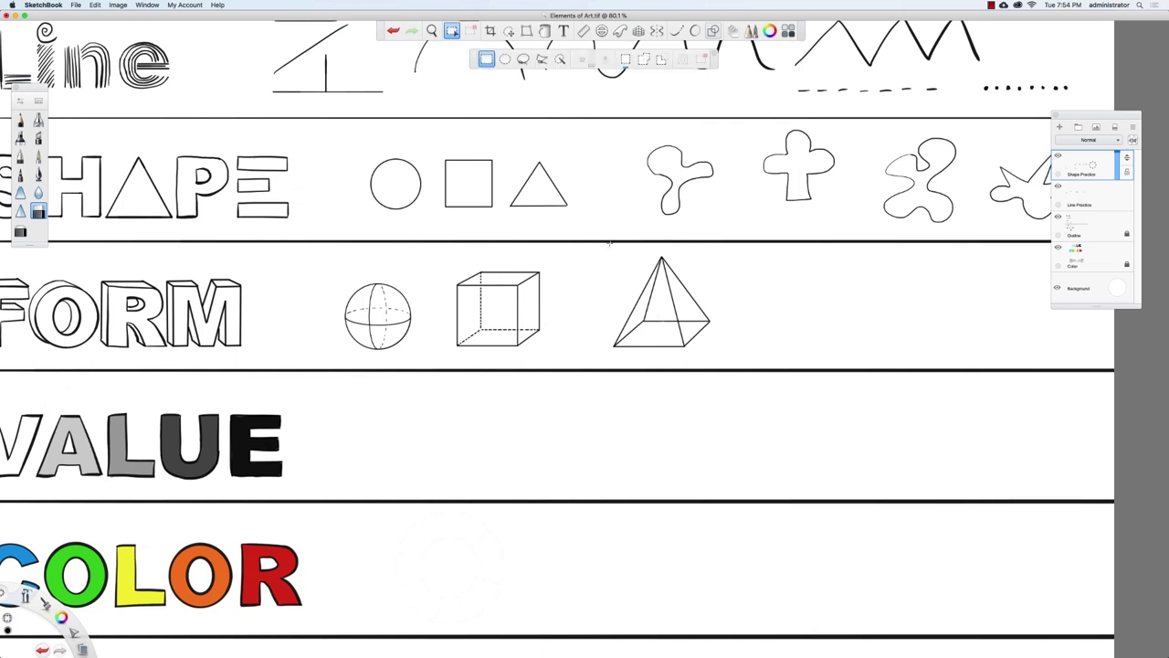
{"action": "left_click_drag", "start_coordinate": [592, 250], "coordinate": [731, 357]}
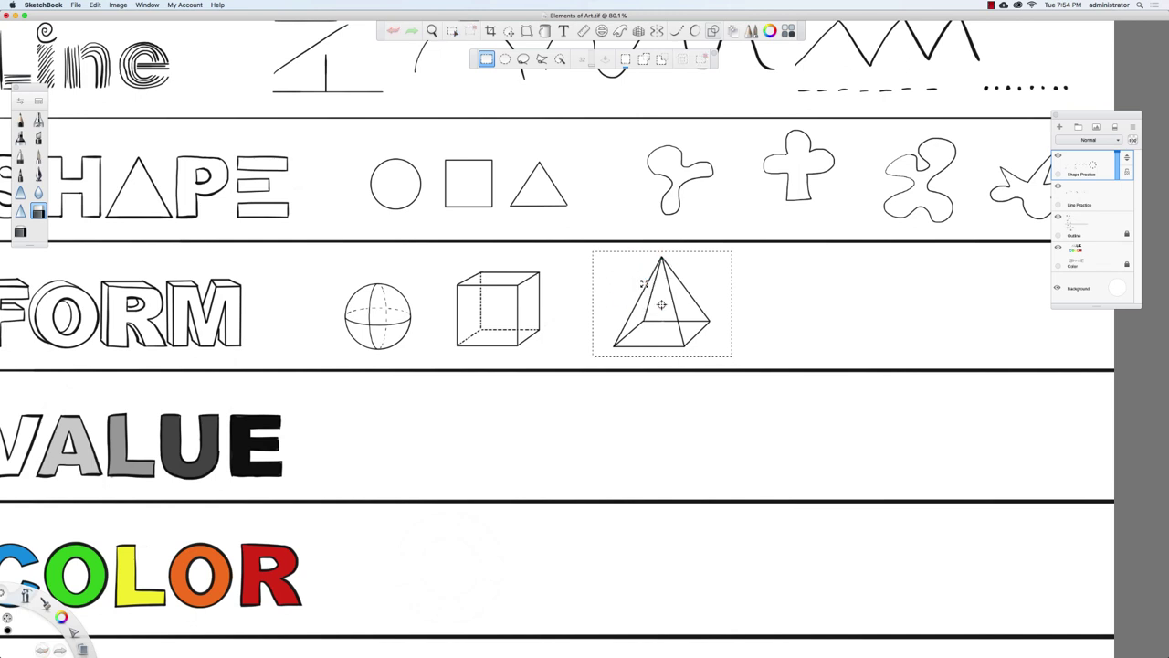
{"action": "left_click_drag", "start_coordinate": [639, 279], "coordinate": [626, 338]}
{"action": "left_click", "coordinate": [452, 30]}
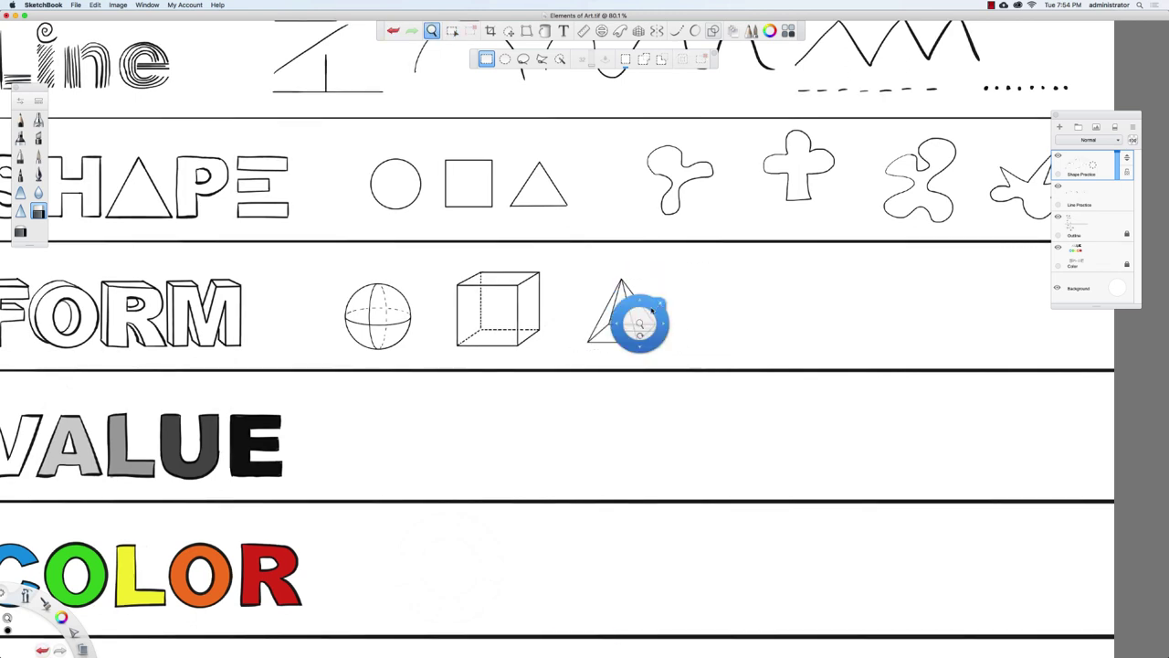
{"action": "scroll", "coordinate": [664, 295], "scroll_direction": "down", "scroll_amount": 5}
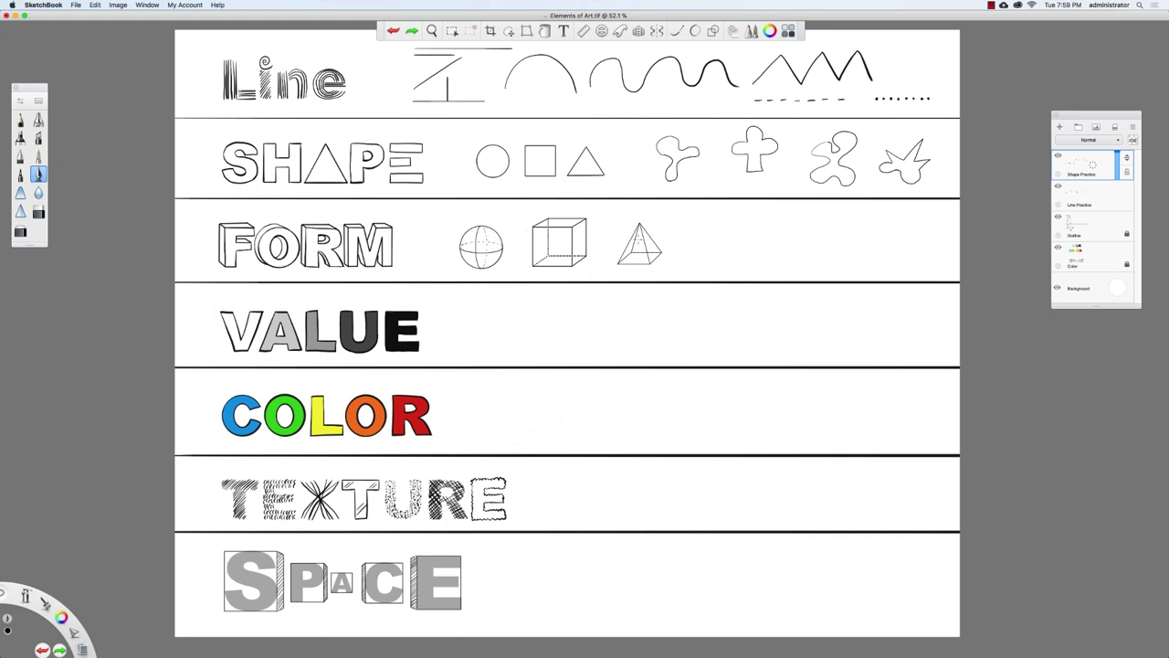
Step: Cut the sphere, cube and pyramid from the Shape Practice layer and paste them in place onto a new layer
{"action": "key", "text": "m"}
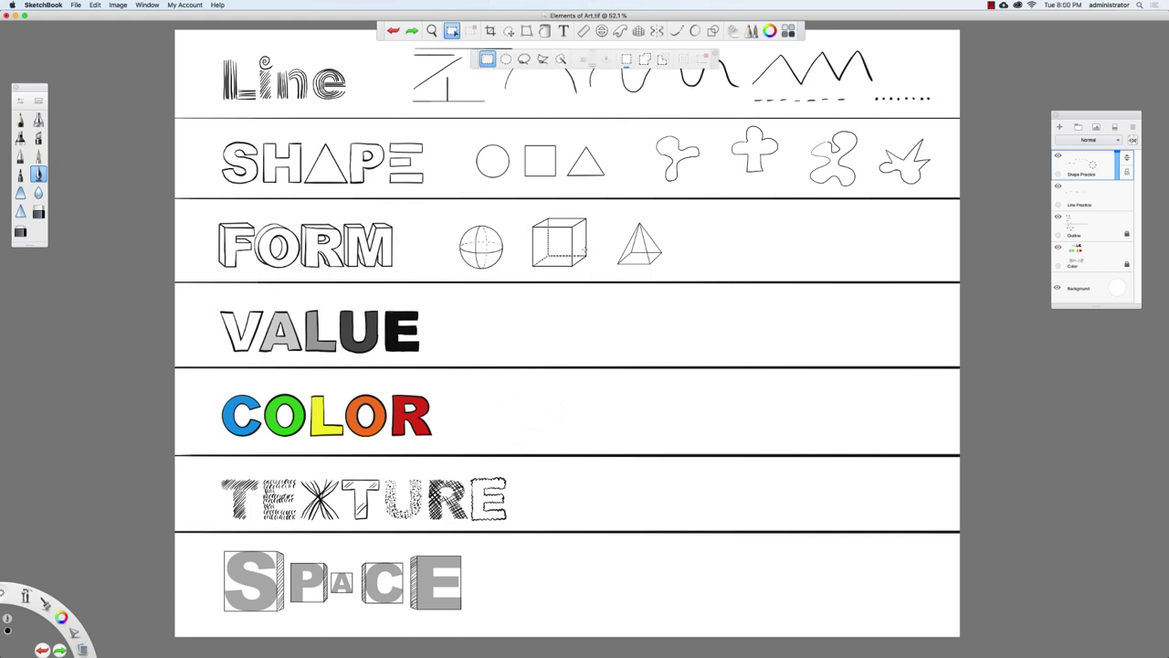
{"action": "left_click_drag", "start_coordinate": [445, 209], "coordinate": [678, 275]}
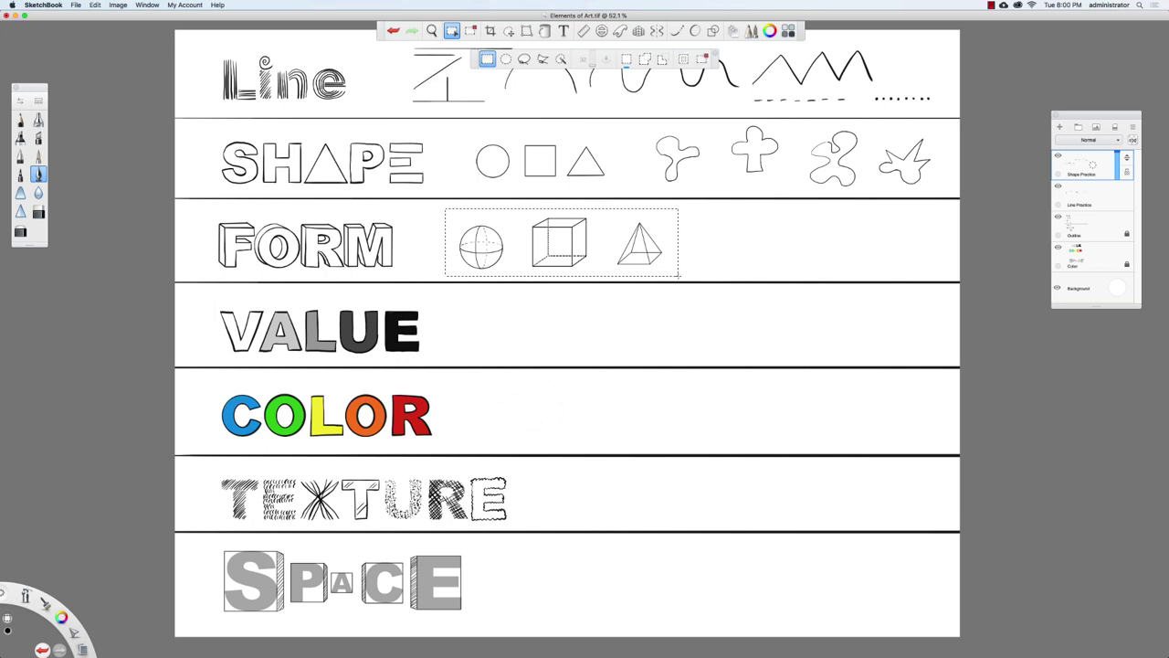
{"action": "key", "text": "Delete"}
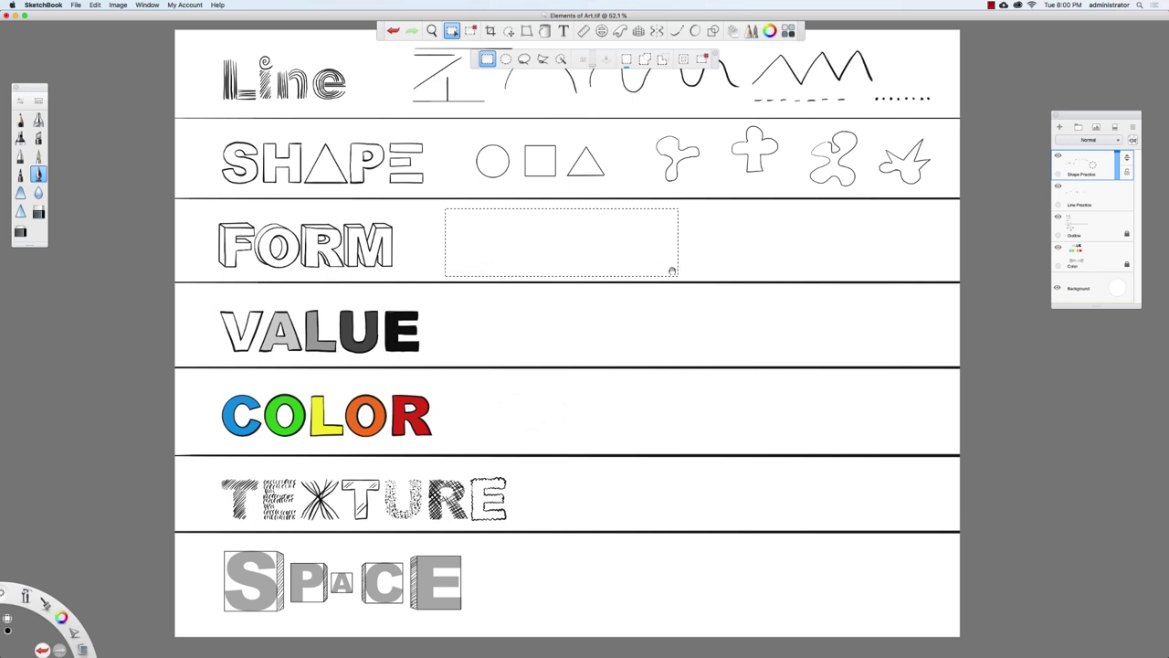
{"action": "key", "text": "super+z"}
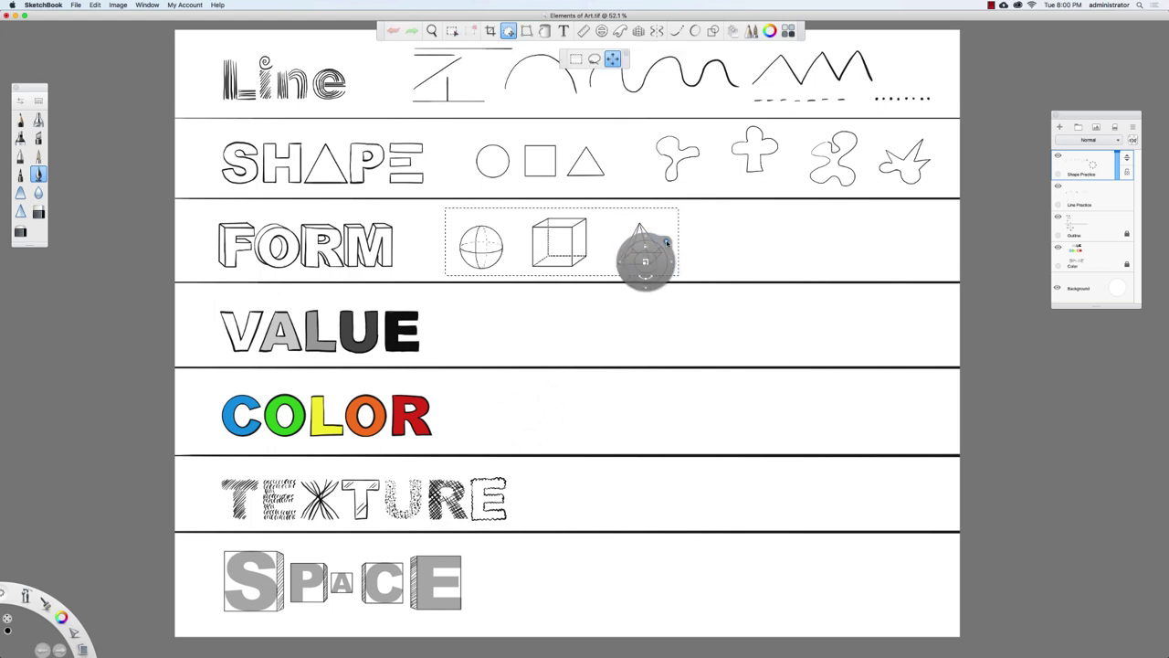
{"action": "key", "text": "Return"}
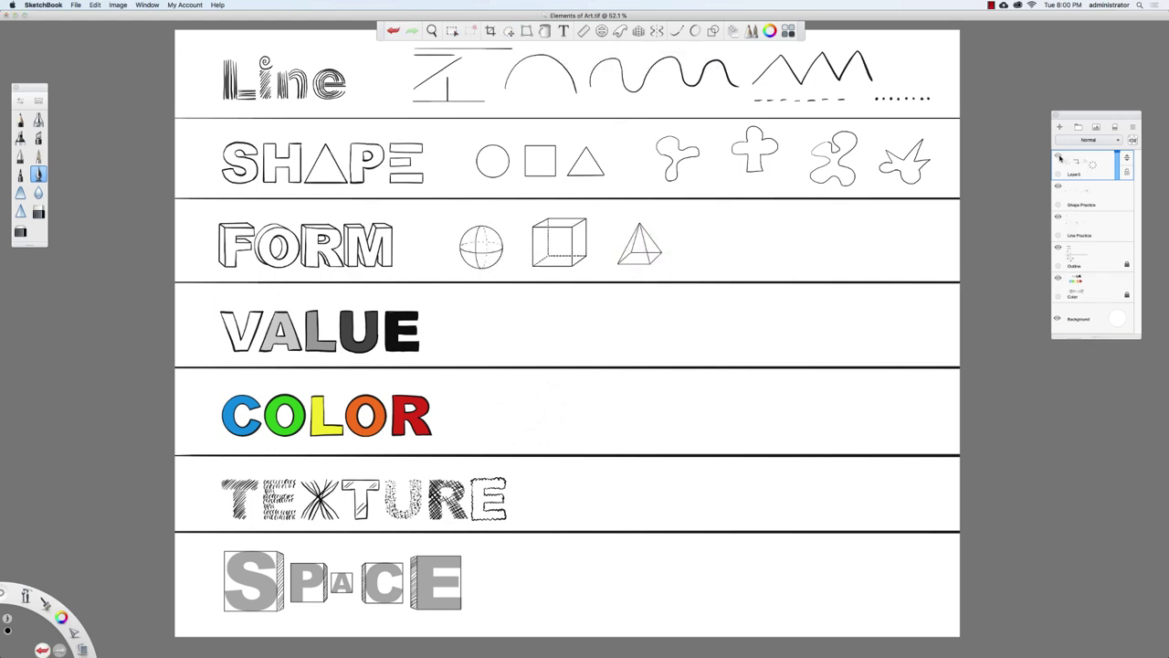
Step: Toggle the new layer's visibility to check its contents and rename it Form Practice
{"action": "left_click", "coordinate": [1059, 157]}
{"action": "left_click", "coordinate": [1059, 157]}
{"action": "left_click", "coordinate": [1123, 164]}
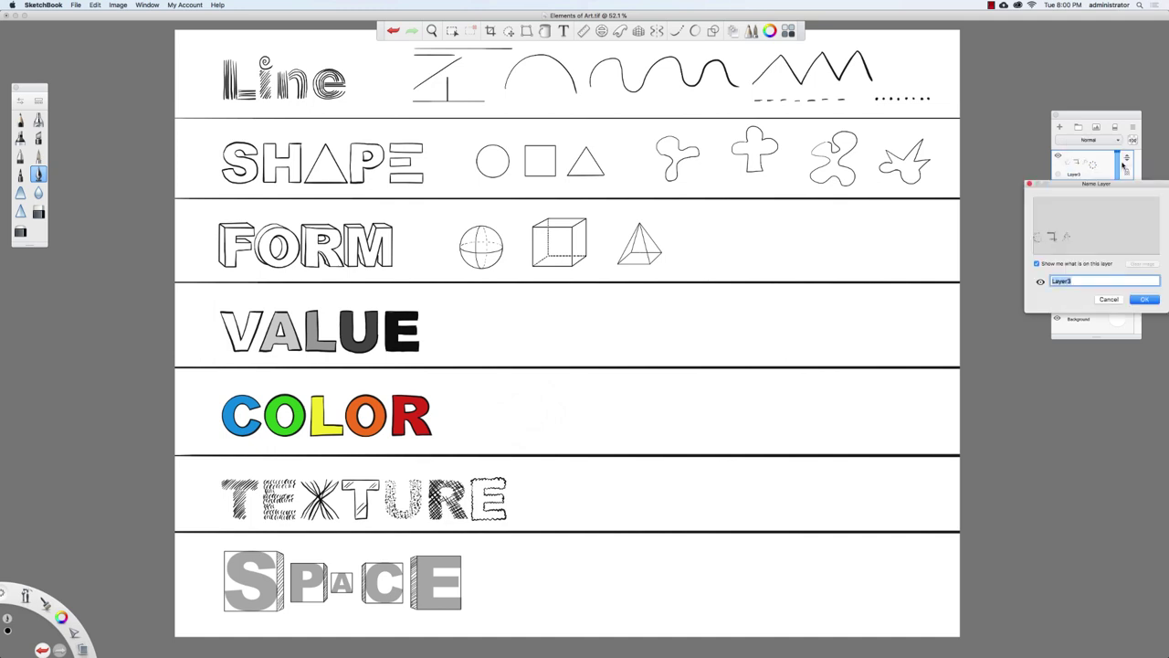
{"action": "type", "text": "Form Practice"}
{"action": "key", "text": "Return"}
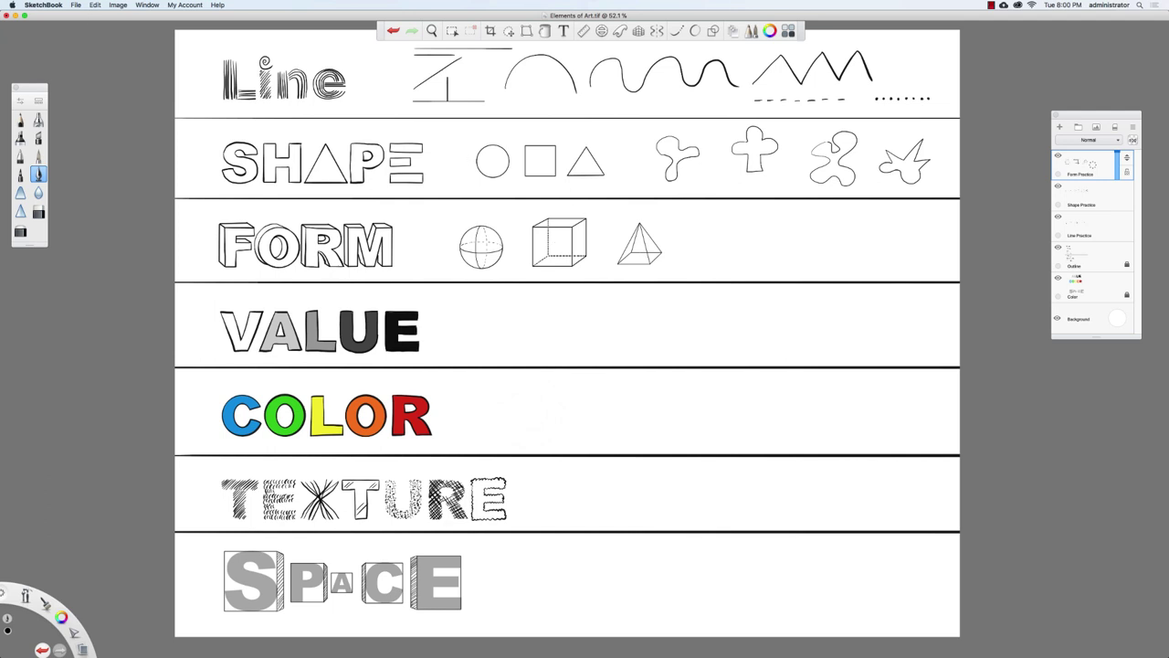
Step: Save the drawing under the new file name "1st-Last, First-Elements of Art"
{"action": "left_click", "coordinate": [75, 6]}
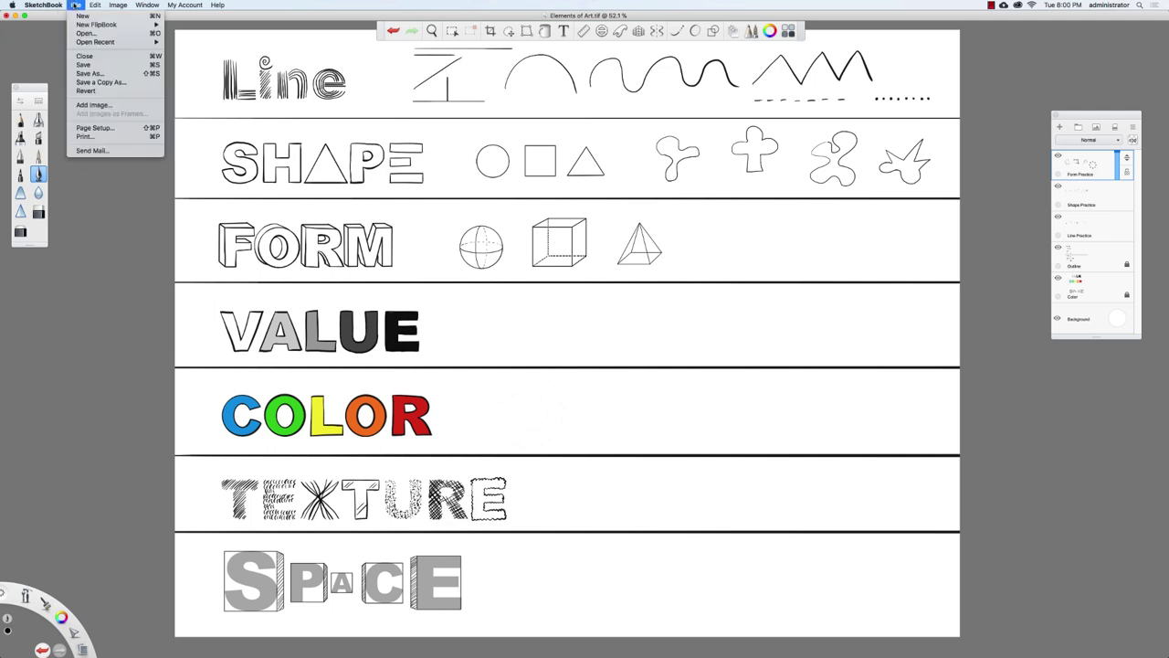
{"action": "left_click", "coordinate": [91, 73]}
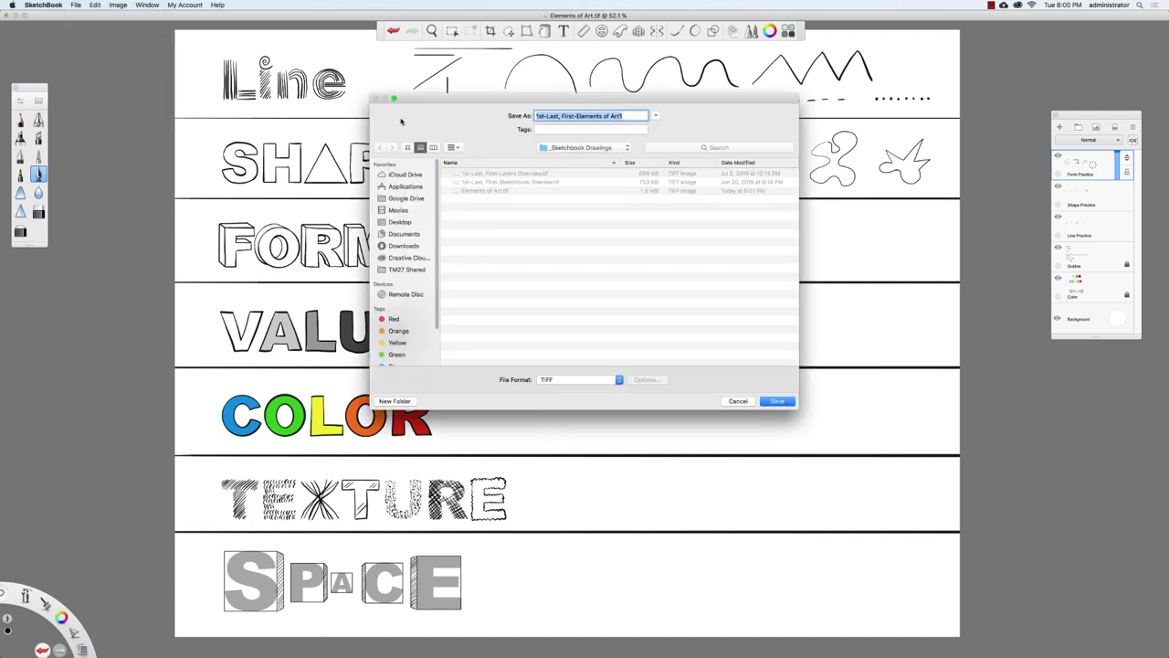
{"action": "type", "text": "1st-La"}
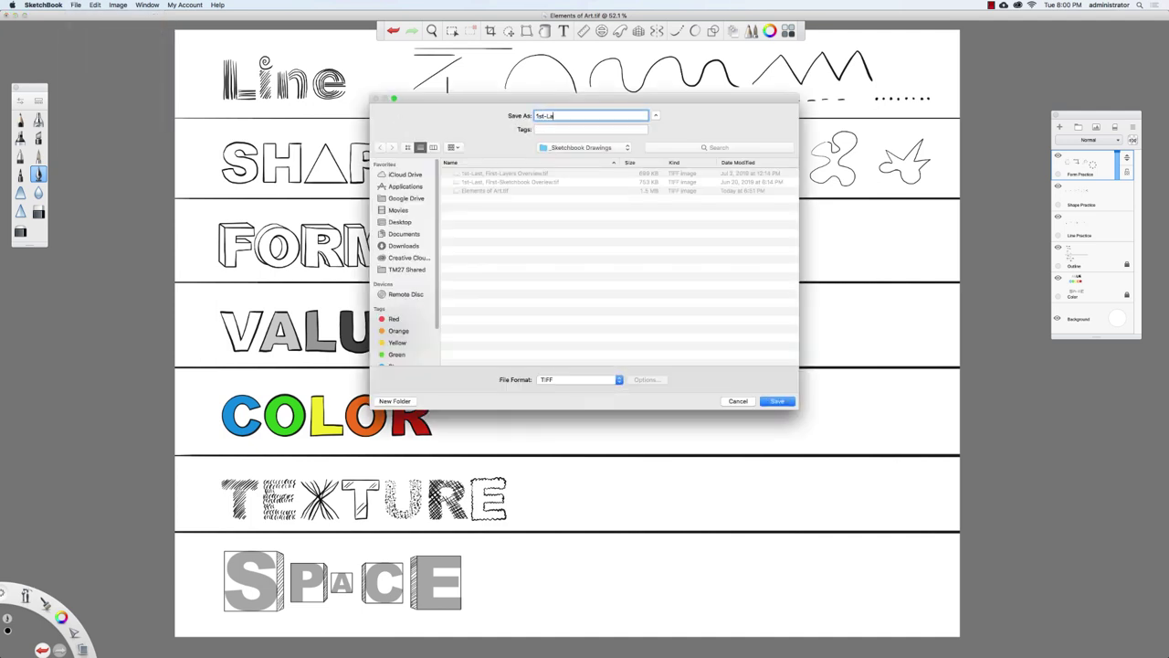
{"action": "type", "text": "st, First-Elemetns"}
{"action": "key", "text": "BackSpace"}
{"action": "key", "text": "BackSpace"}
{"action": "key", "text": "BackSpace"}
{"action": "type", "text": "nts of Art"}
{"action": "left_click", "coordinate": [777, 401]}
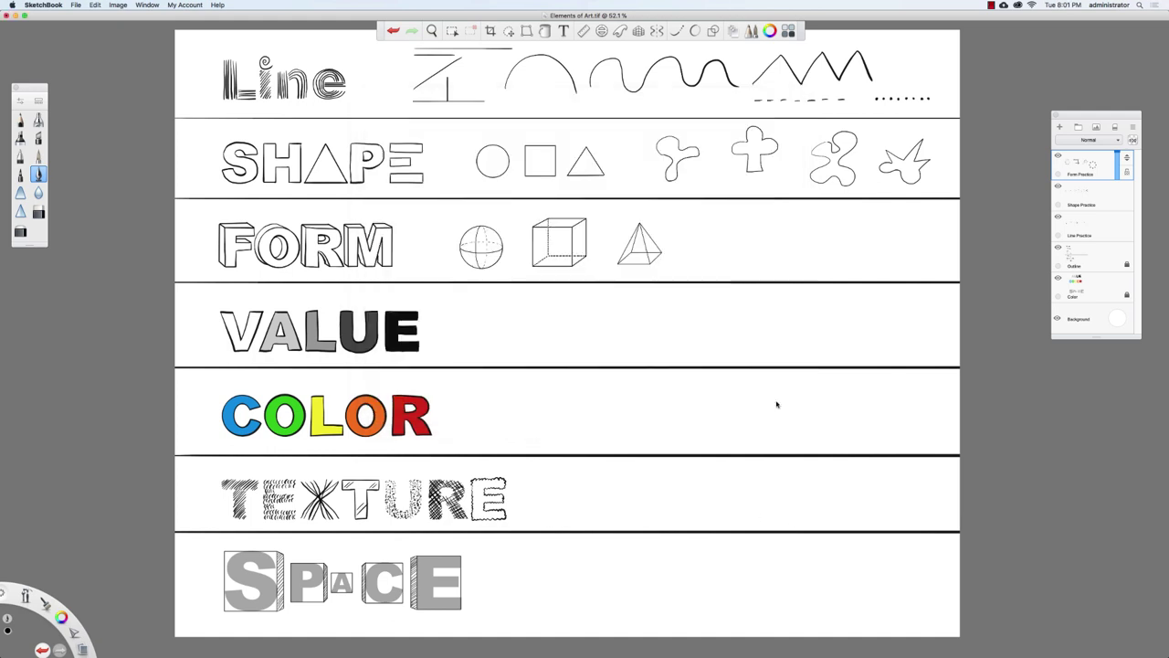